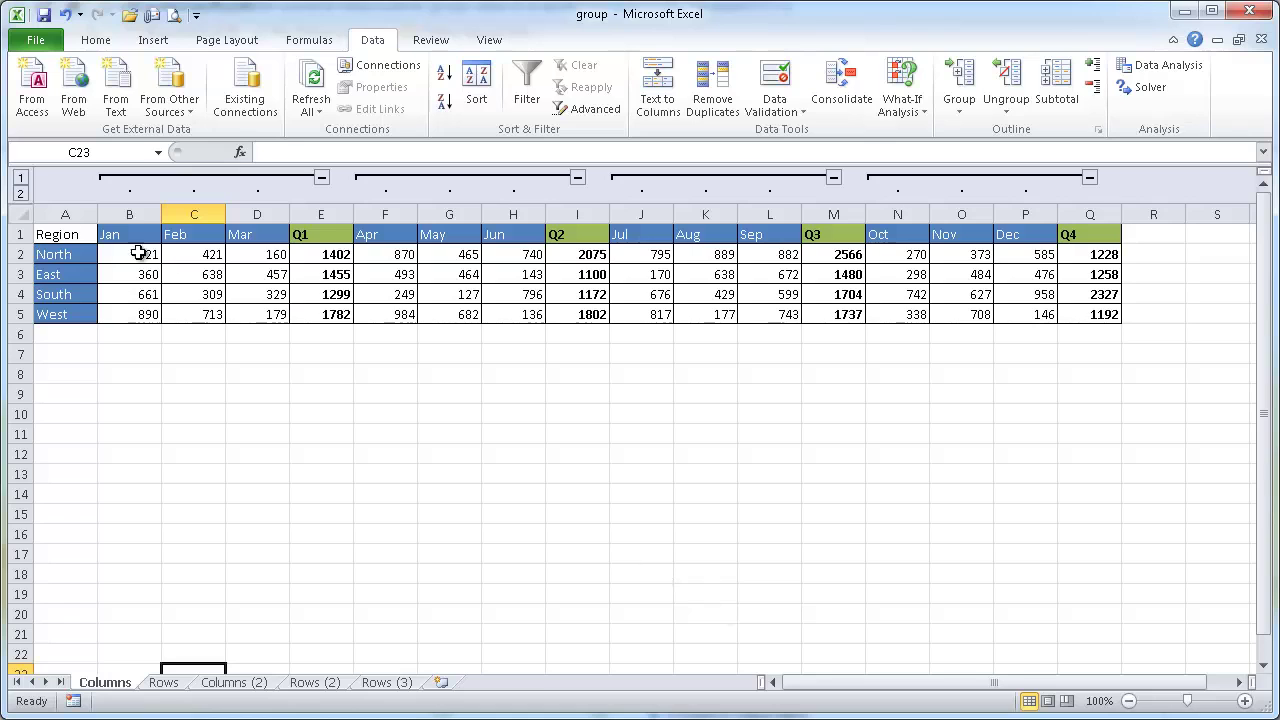
- Look over the Rows sheet, return to the Columns sheet, and collapse and re-expand all its quarter groups at once
{"action": "left_click", "coordinate": [163, 682]}
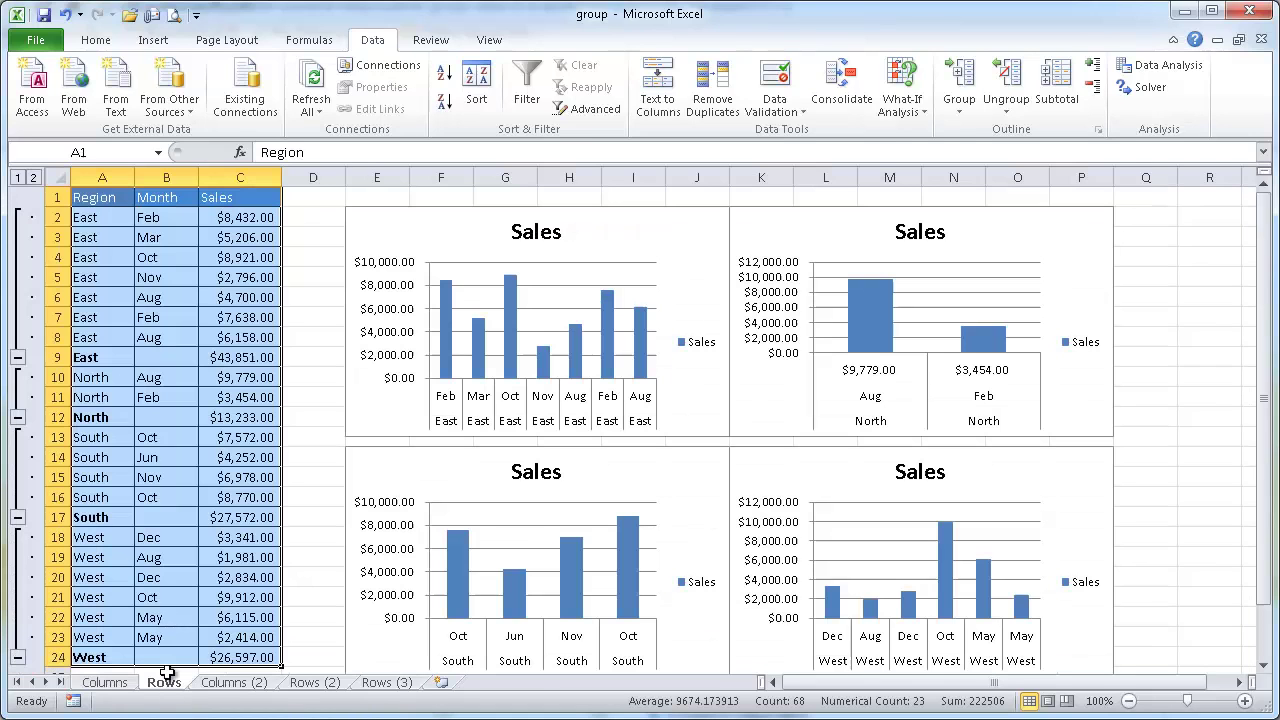
{"action": "left_click", "coordinate": [105, 682]}
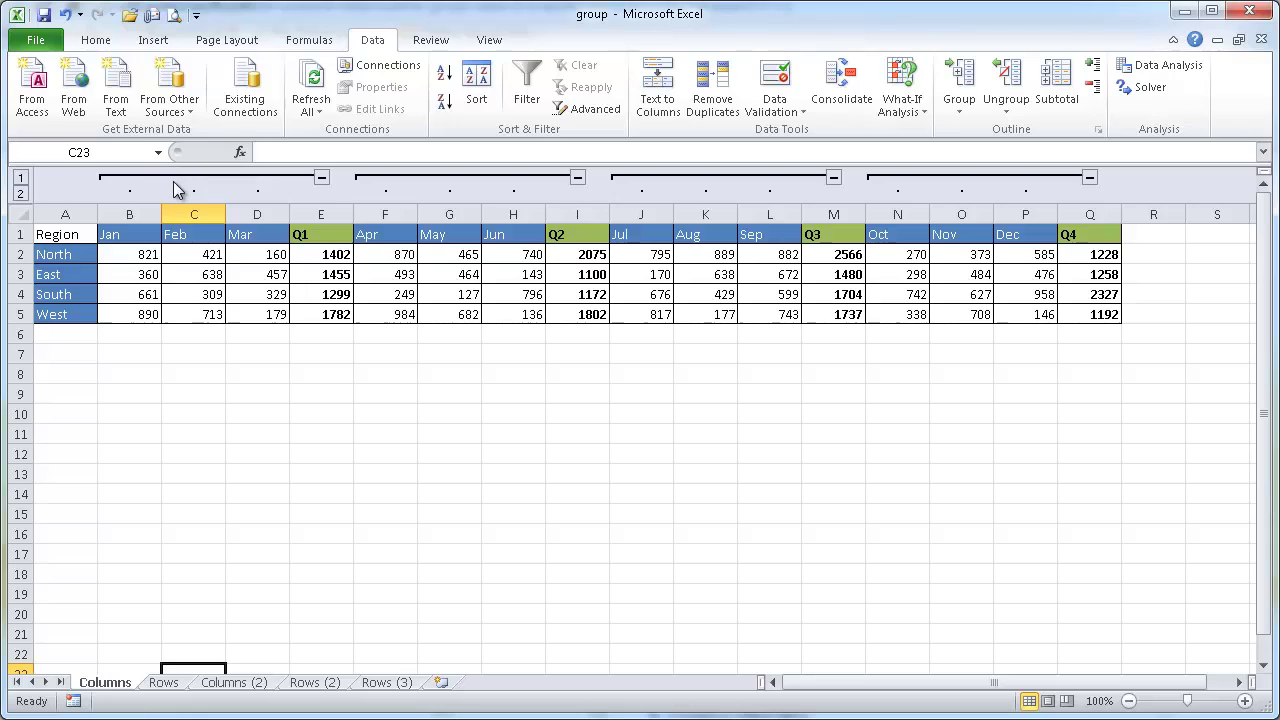
{"action": "left_click", "coordinate": [21, 179]}
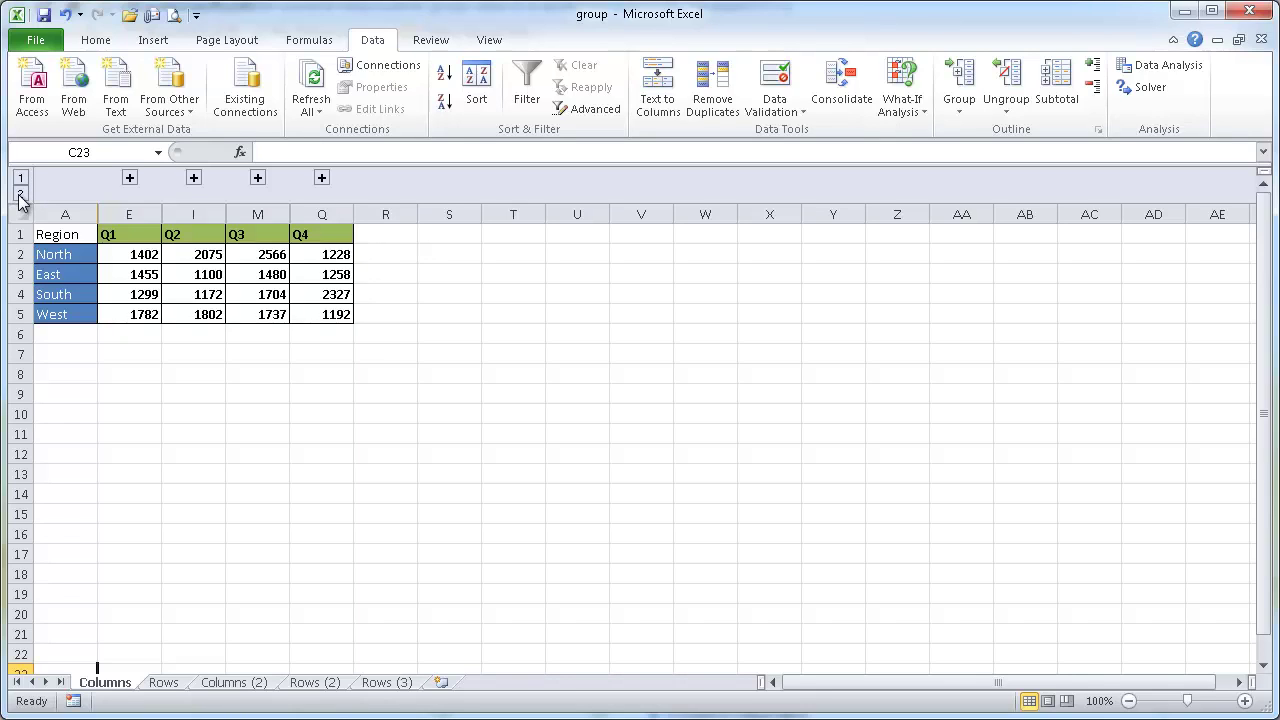
{"action": "left_click", "coordinate": [21, 196]}
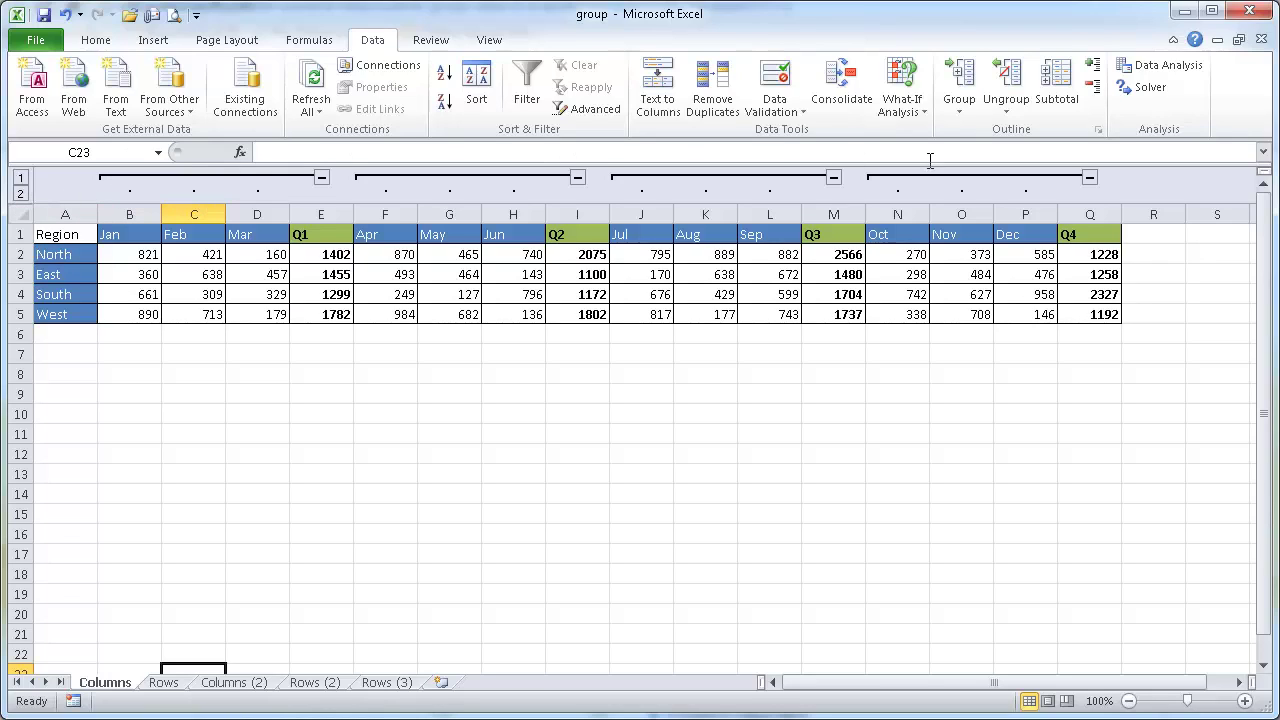
- Collapse the Q1, Q2, Q3 and Q4 column groups one by one, and expand all the monthly columns again
{"action": "left_click", "coordinate": [321, 177]}
{"action": "left_click", "coordinate": [385, 177]}
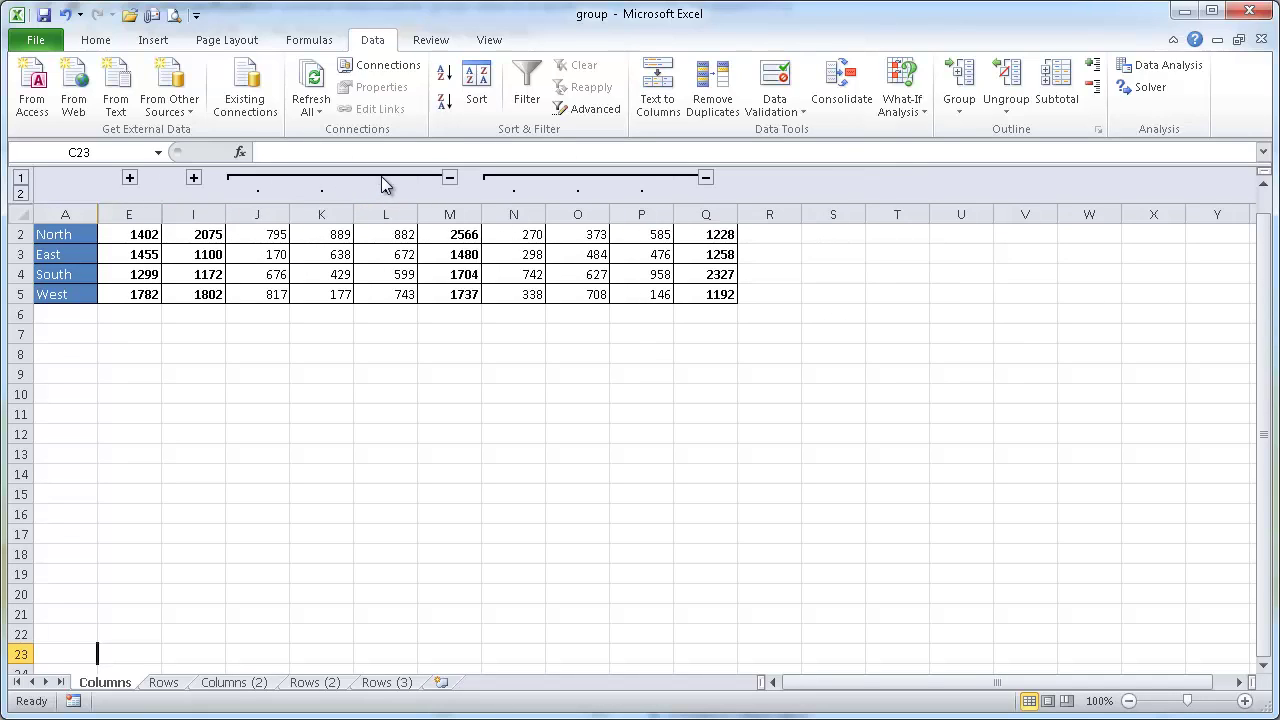
{"action": "left_click", "coordinate": [449, 177]}
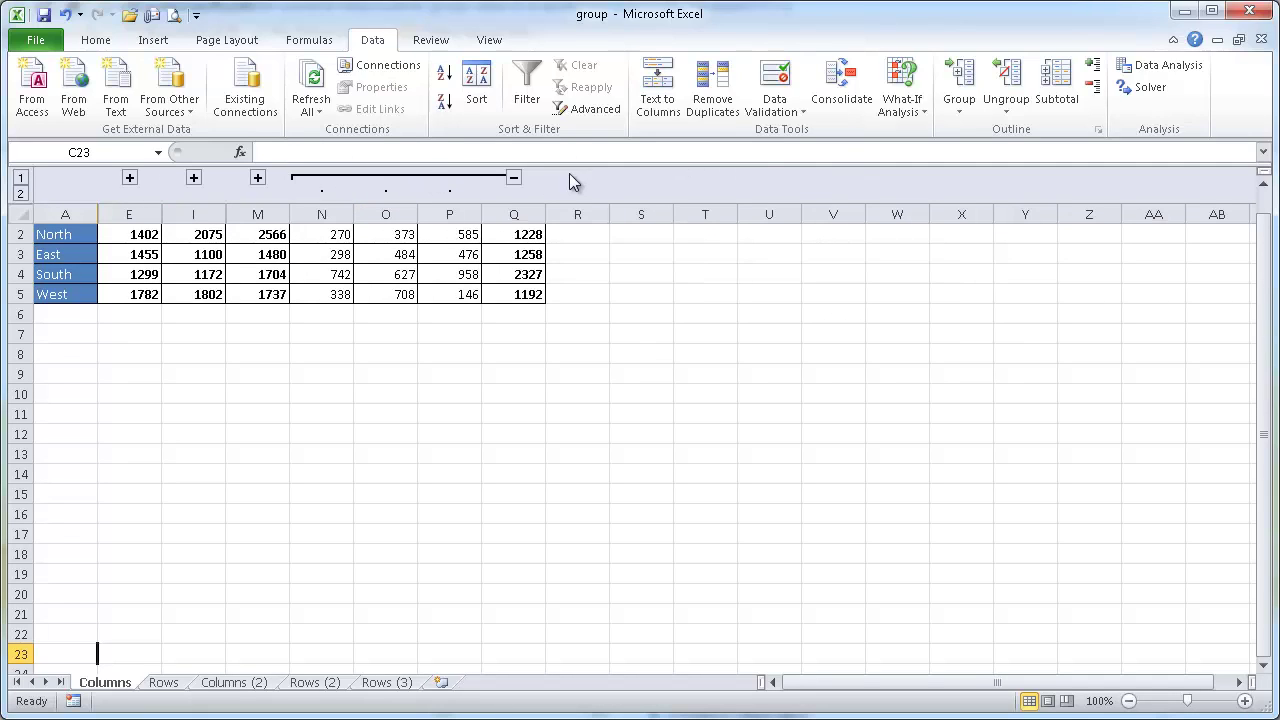
{"action": "left_click", "coordinate": [513, 177]}
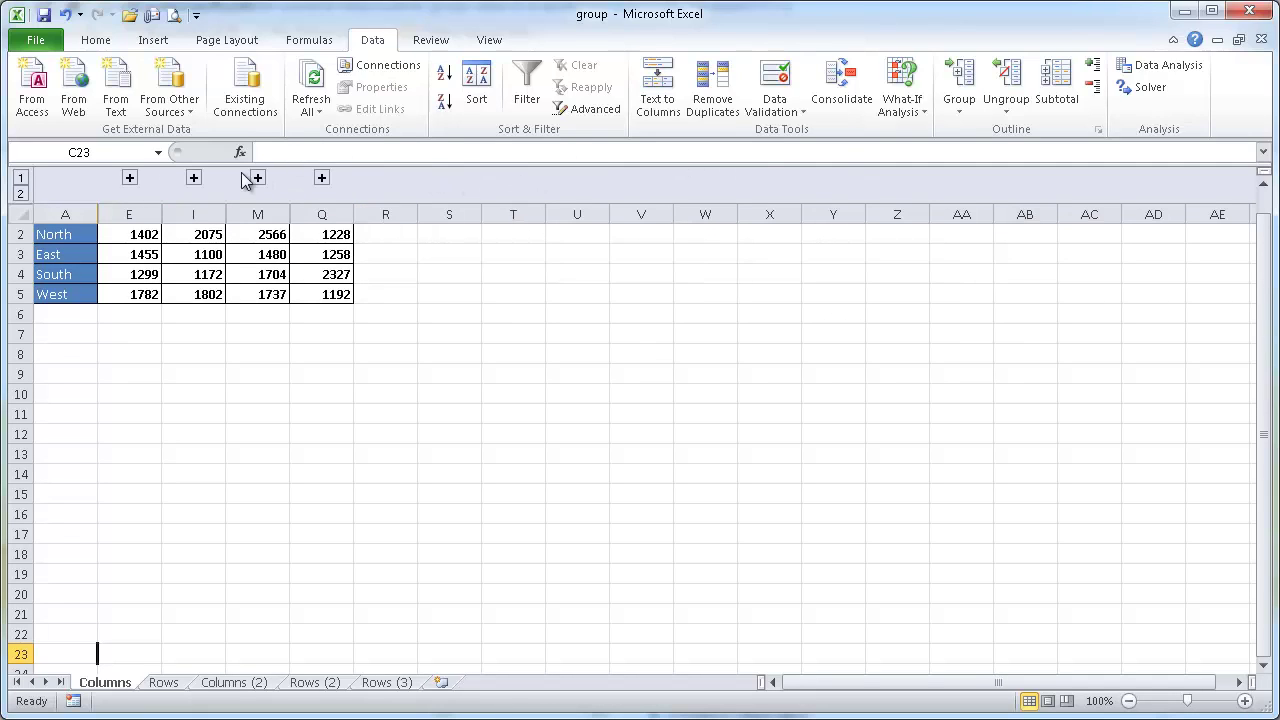
{"action": "left_click", "coordinate": [20, 193]}
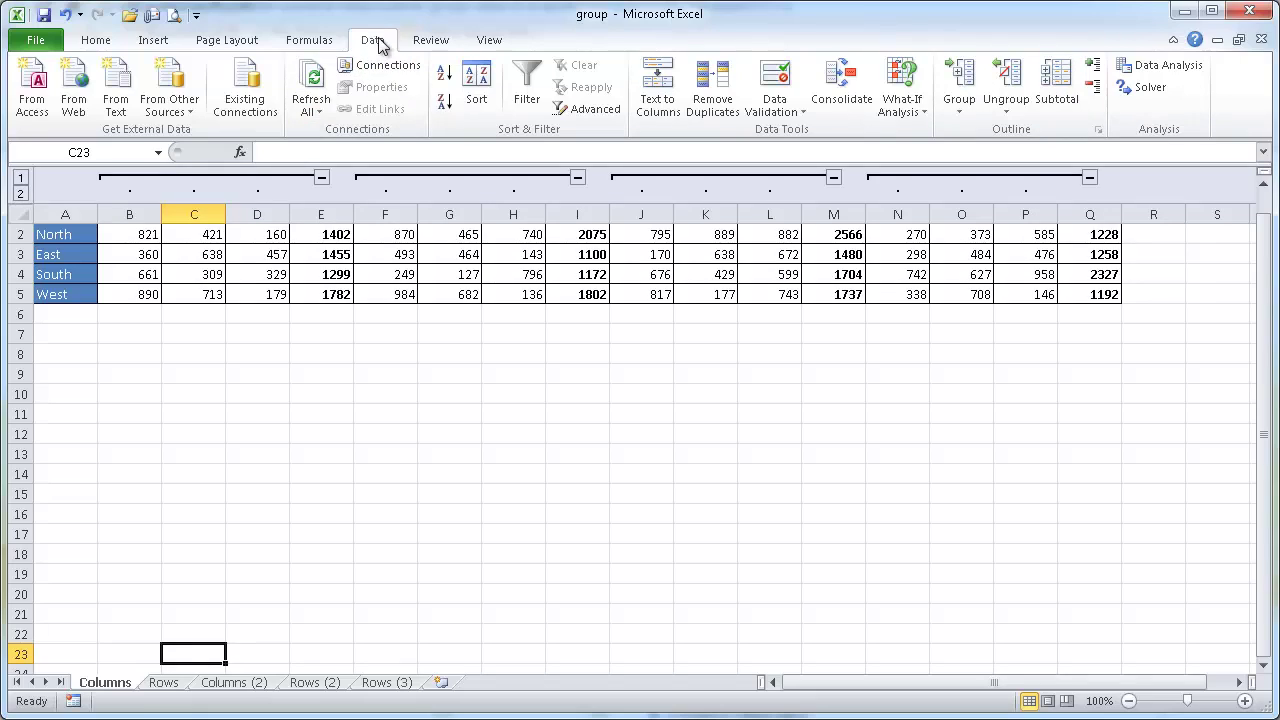
- Hide and show the detail of the Q1 group, and do the same for the entire table
{"action": "left_click", "coordinate": [1093, 87]}
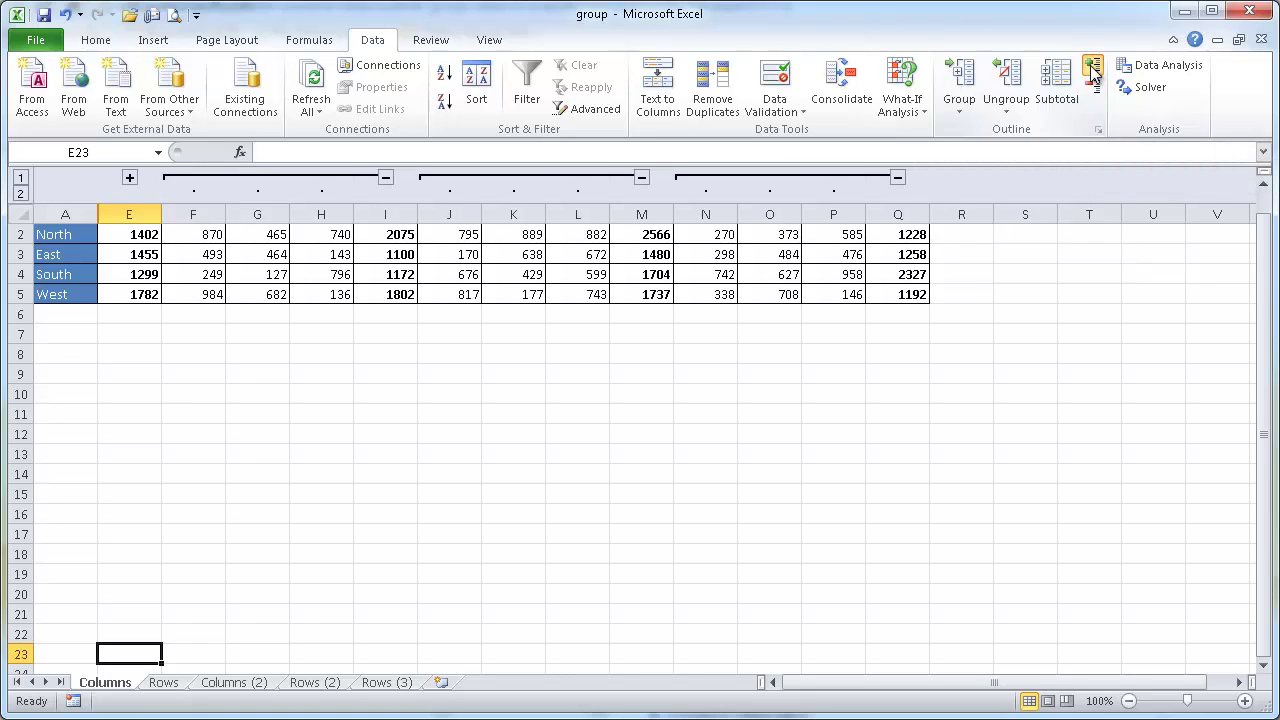
{"action": "left_click", "coordinate": [1093, 68]}
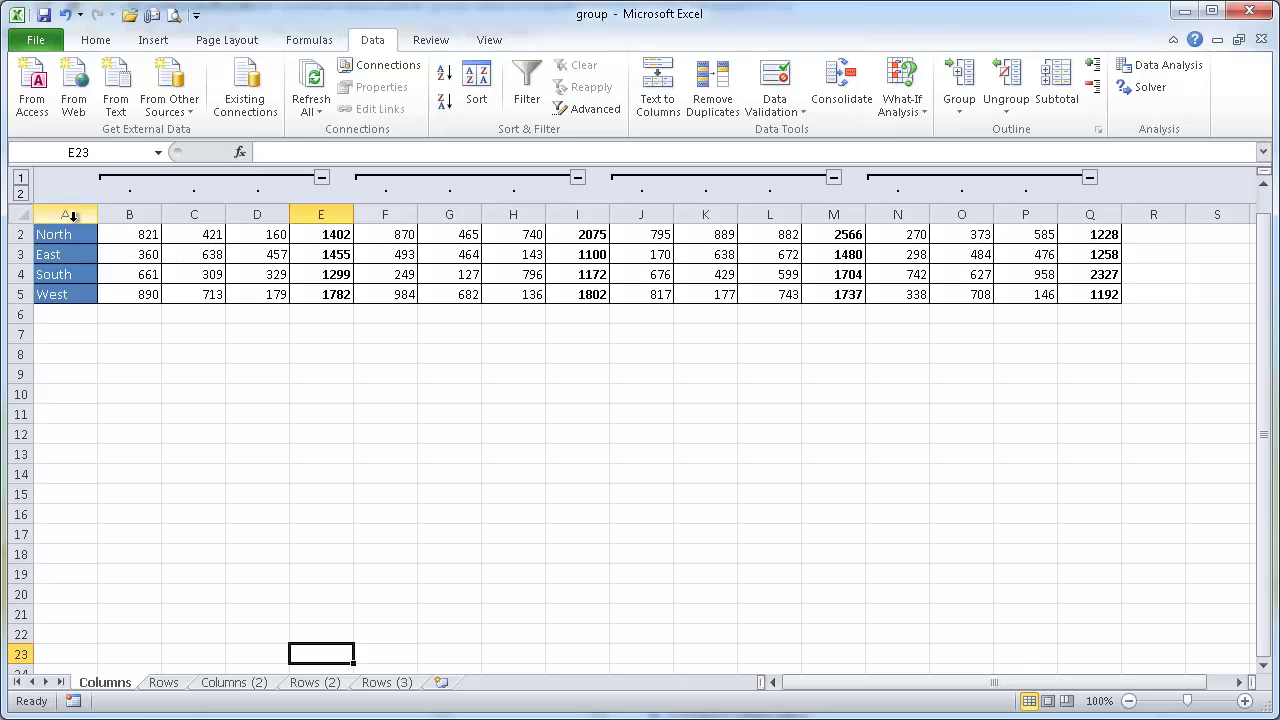
{"action": "left_click", "coordinate": [145, 277]}
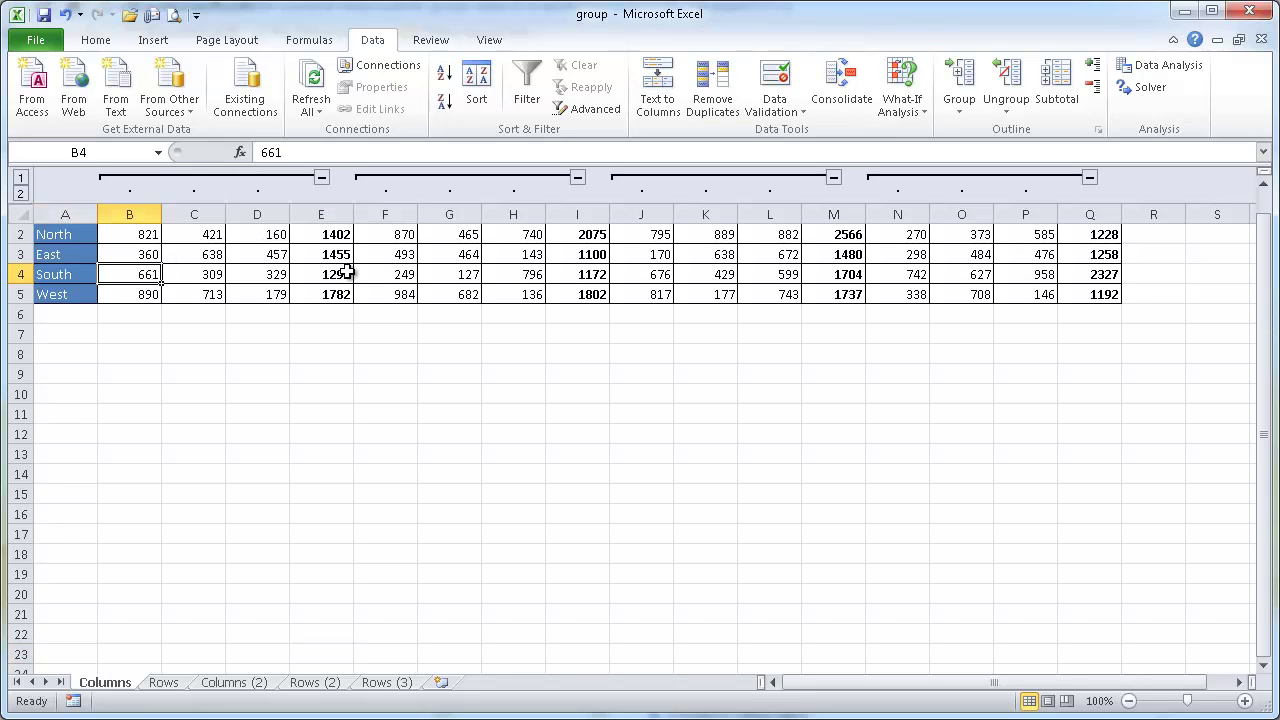
{"action": "key", "text": "ctrl+a"}
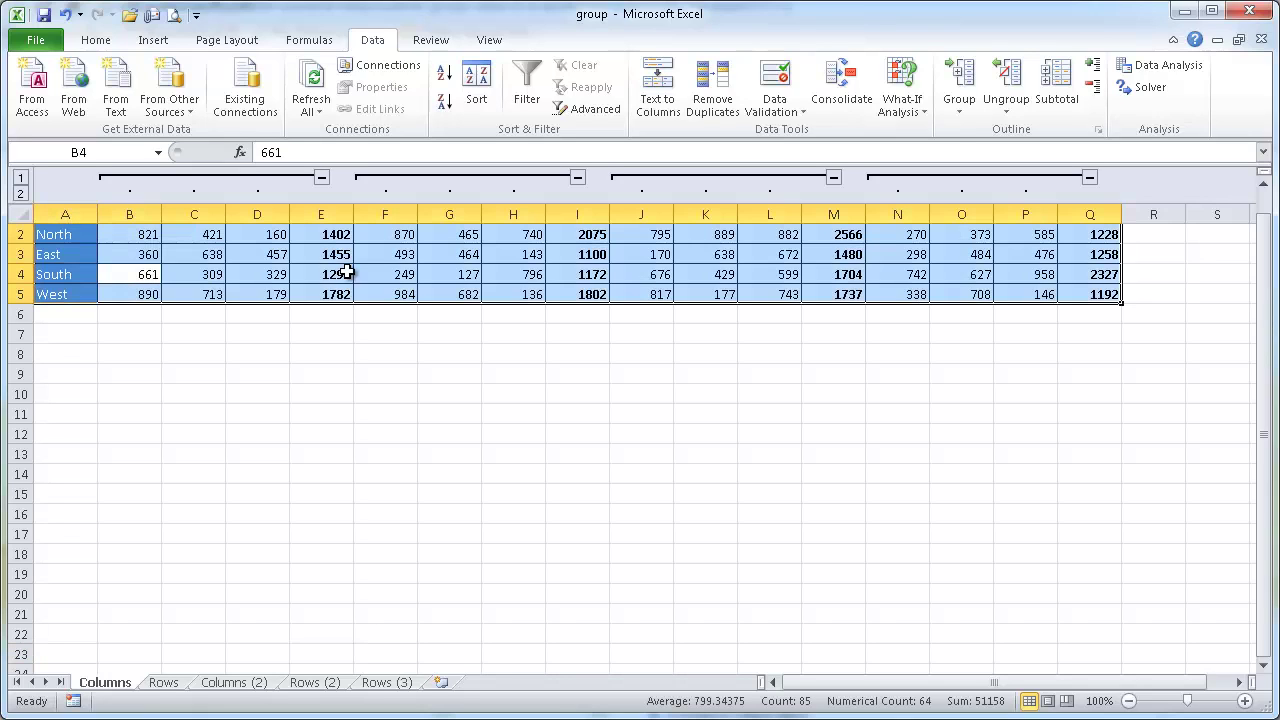
{"action": "left_click", "coordinate": [1094, 89]}
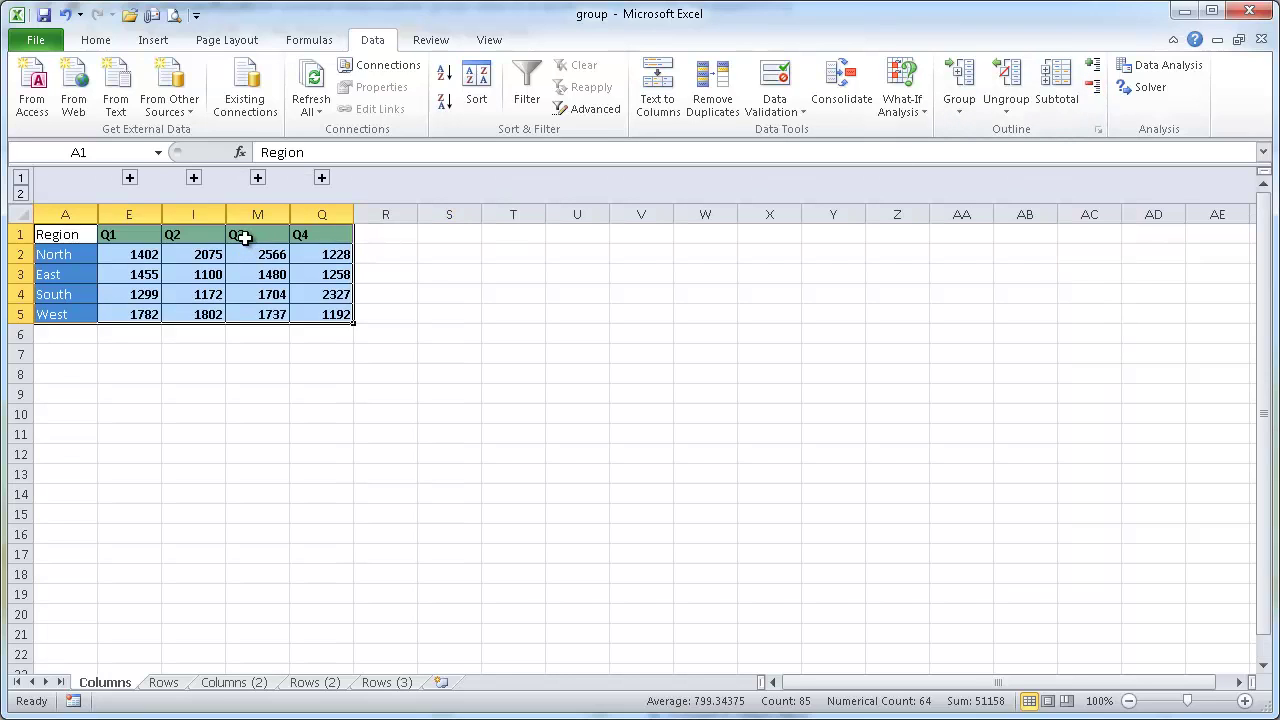
{"action": "left_click", "coordinate": [1093, 64]}
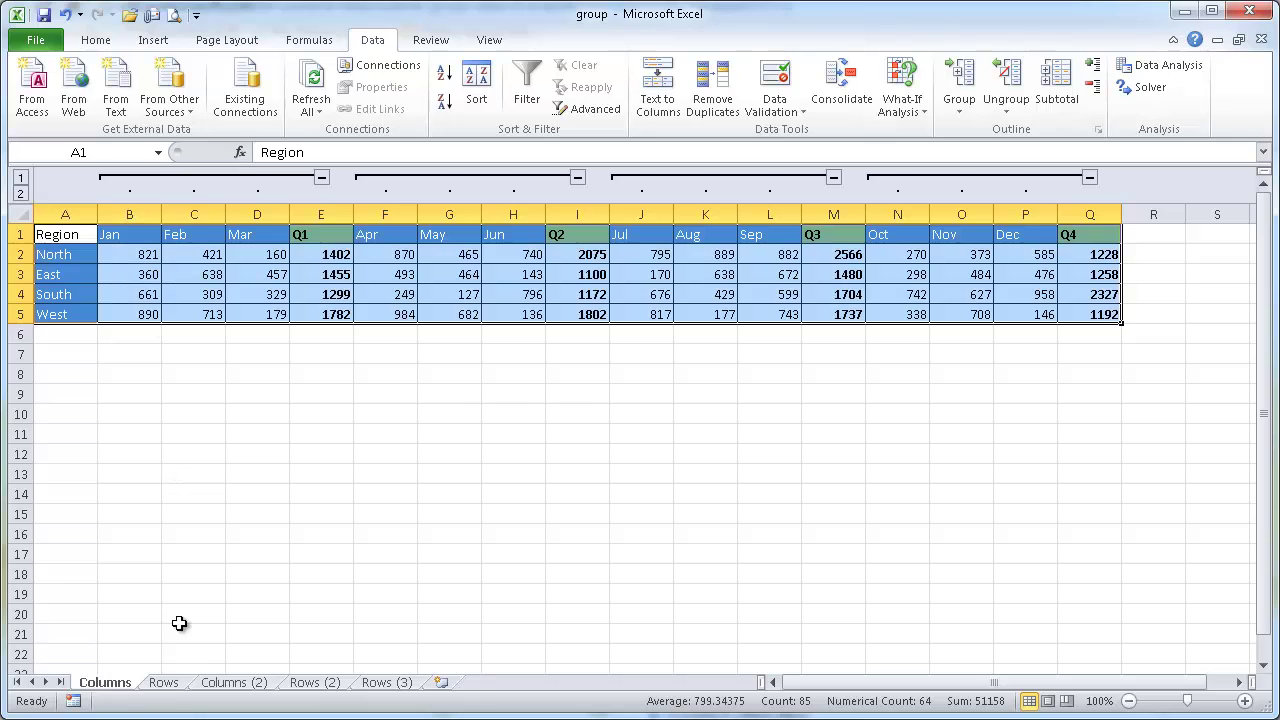
- On the Rows sheet, collapse the grouped rows to the region subtotals and expand them again
{"action": "left_click", "coordinate": [163, 682]}
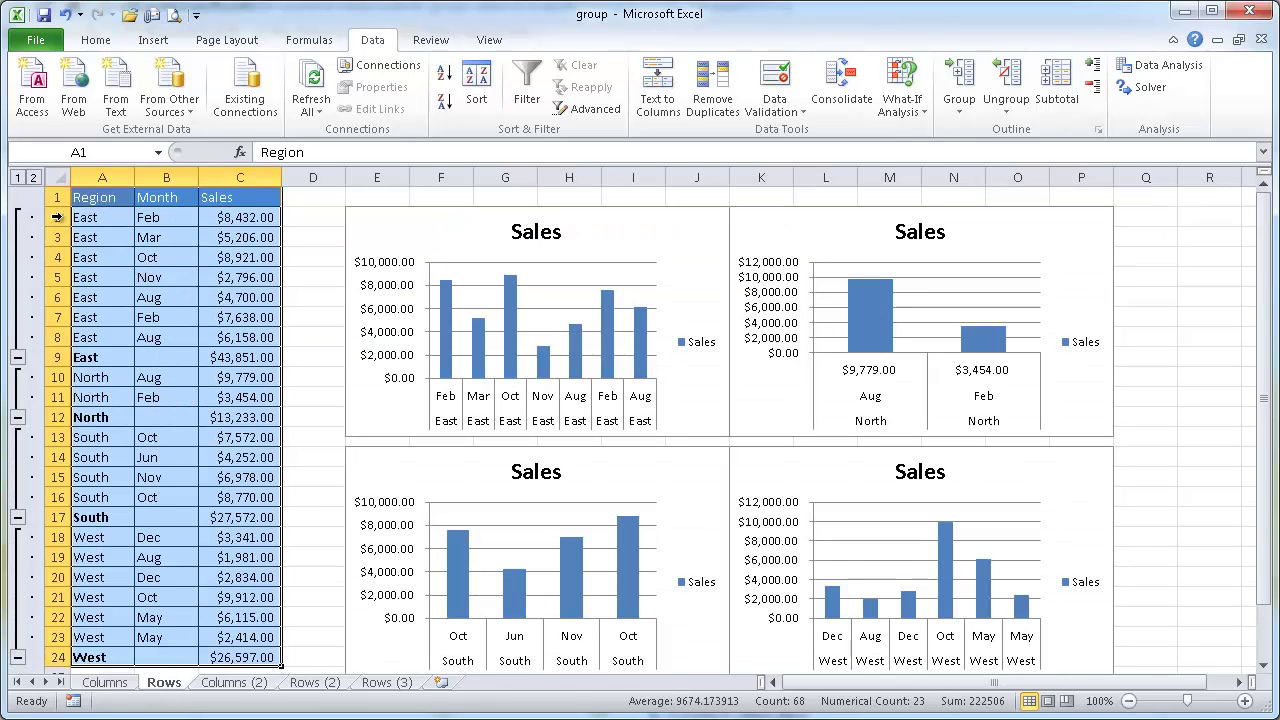
{"action": "left_click", "coordinate": [18, 178]}
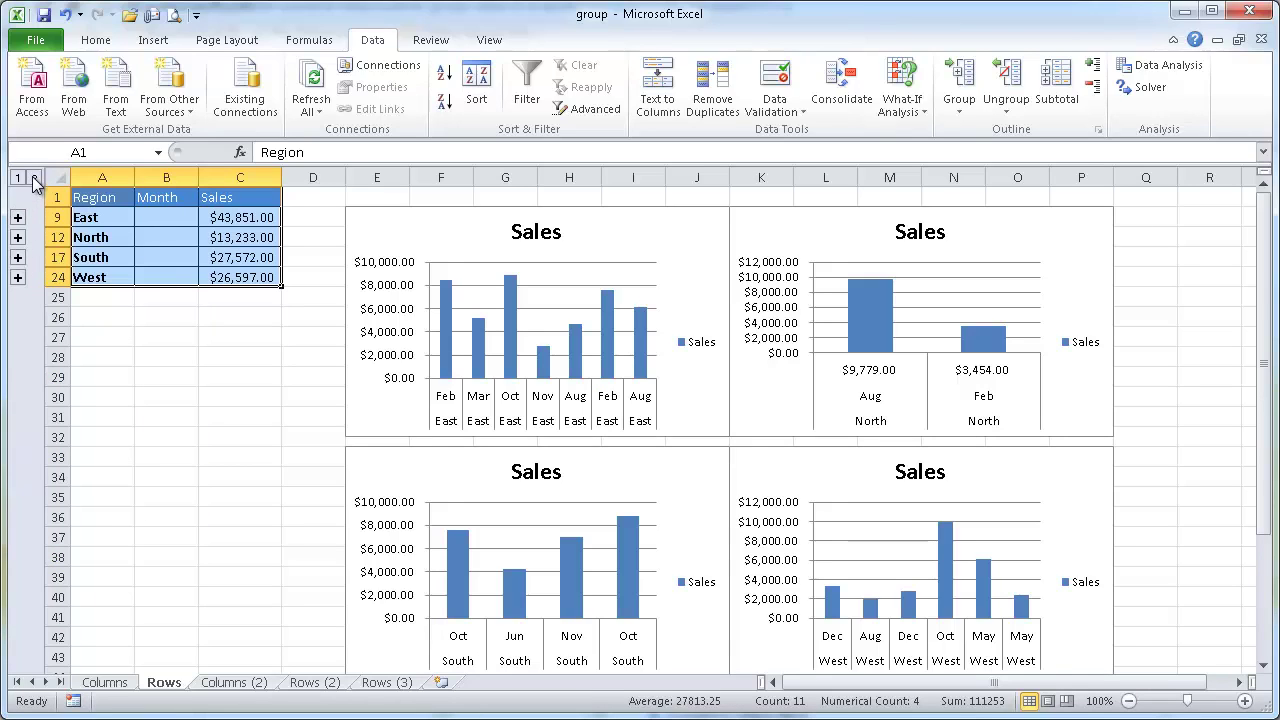
{"action": "left_click", "coordinate": [33, 178]}
- On the Columns sheet, inspect the formulas behind the Q1 totals and the North region's Q2 total
{"action": "left_click", "coordinate": [104, 682]}
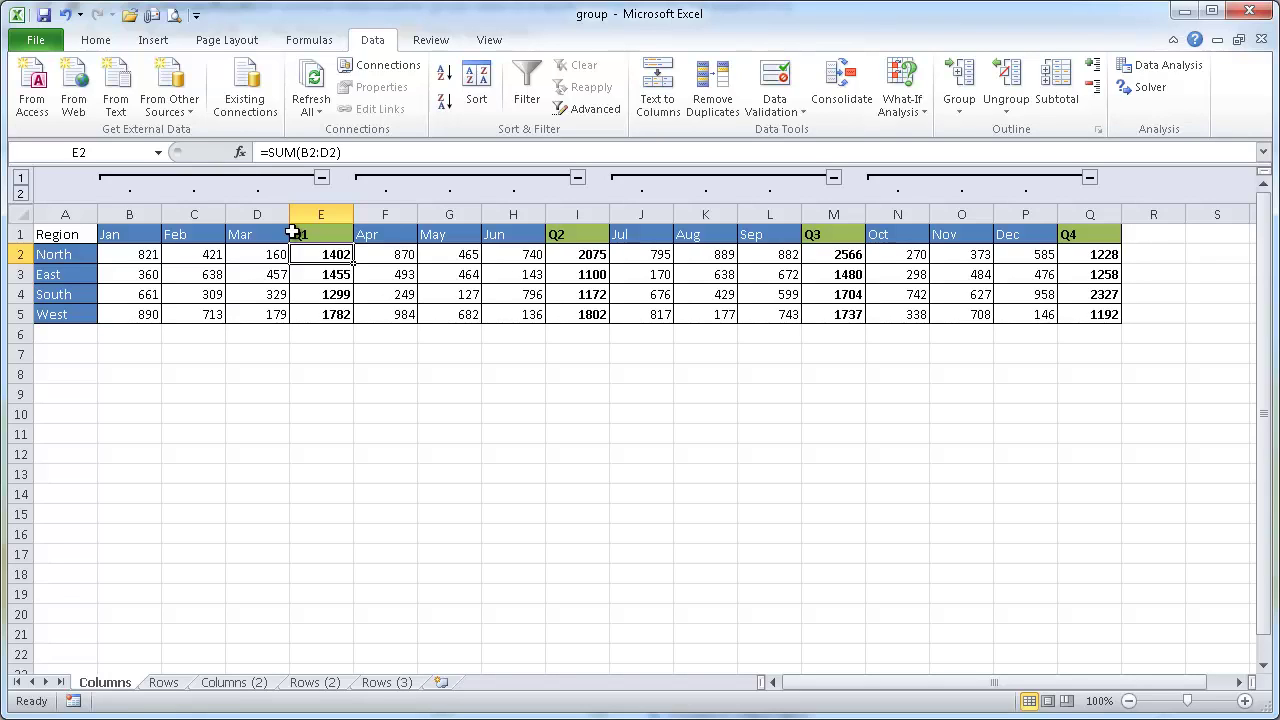
{"action": "left_click", "coordinate": [322, 273]}
{"action": "left_click", "coordinate": [318, 295]}
{"action": "left_click", "coordinate": [322, 314]}
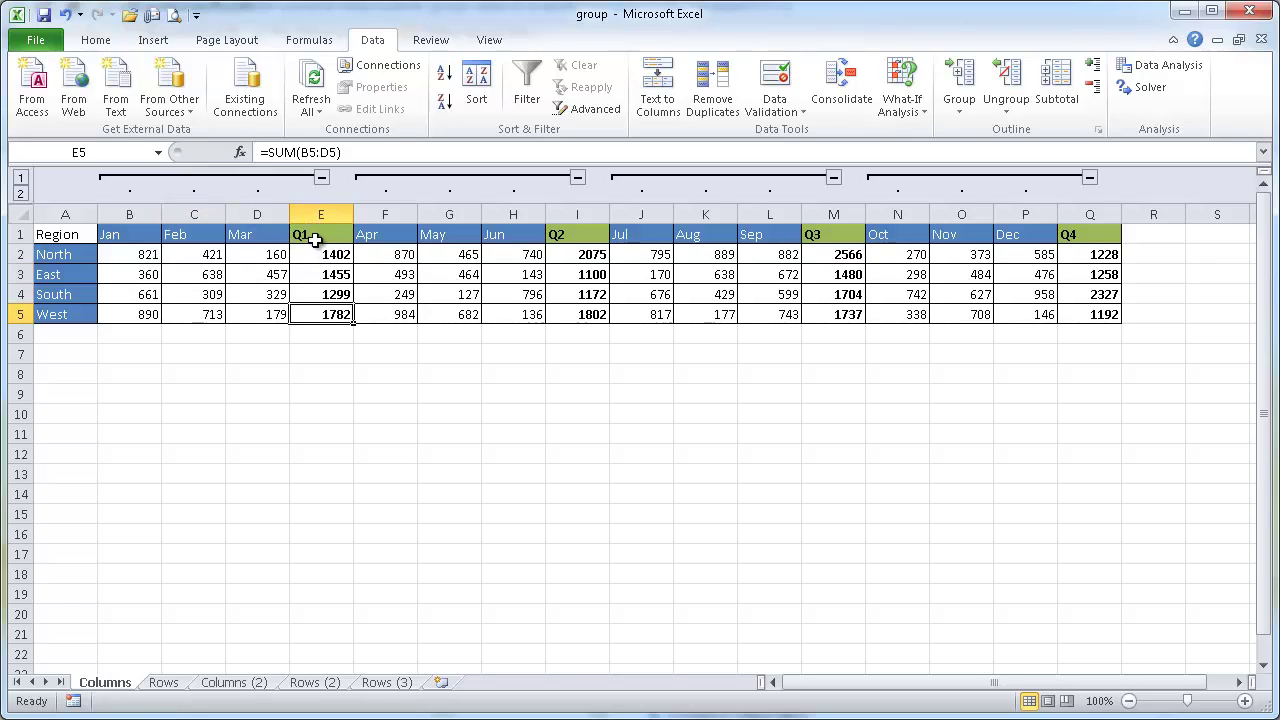
{"action": "left_click", "coordinate": [560, 254]}
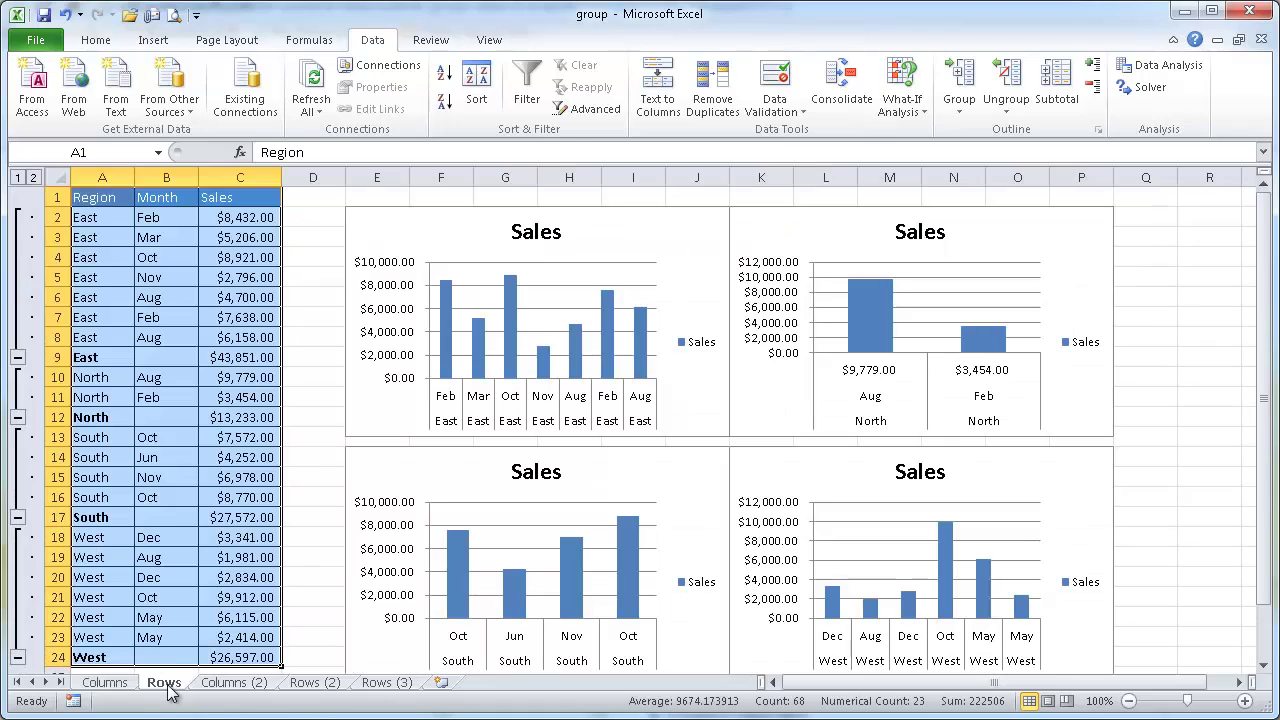
- On the Rows sheet, inspect the East sales subtotal formula in C9 and the sales range C2:C8 it covers
{"action": "left_click", "coordinate": [165, 682]}
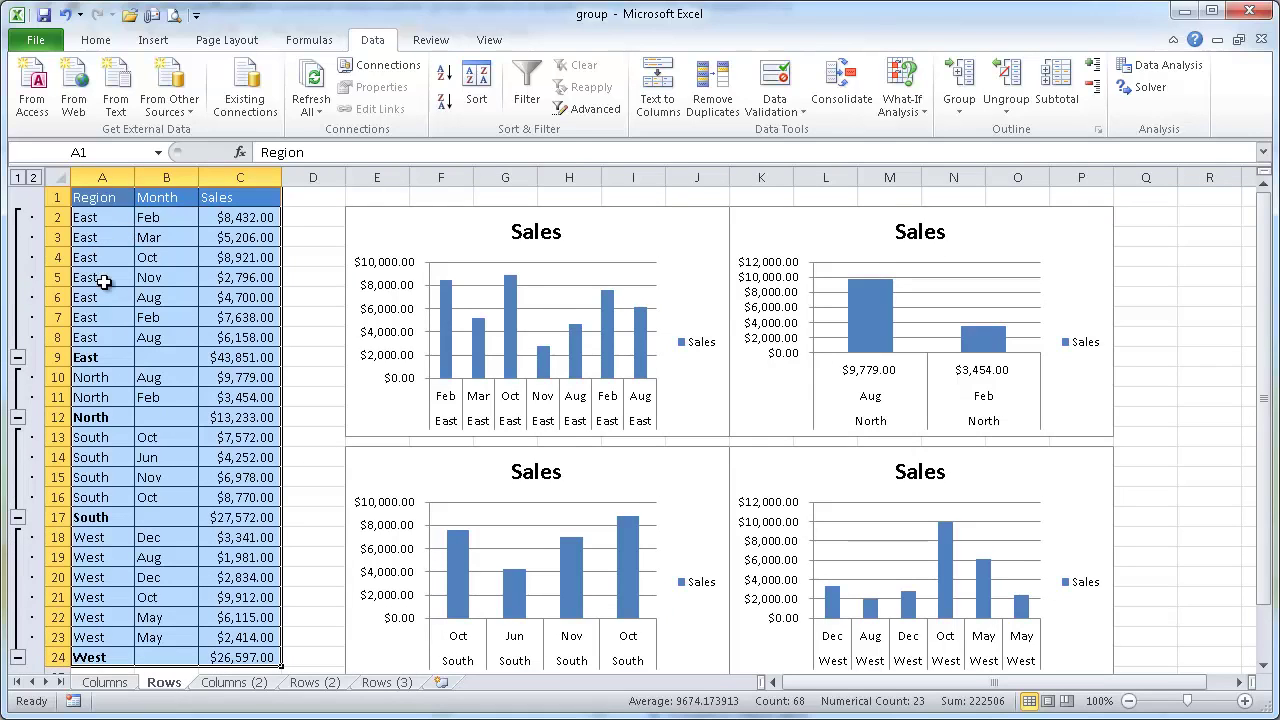
{"action": "left_click", "coordinate": [104, 360]}
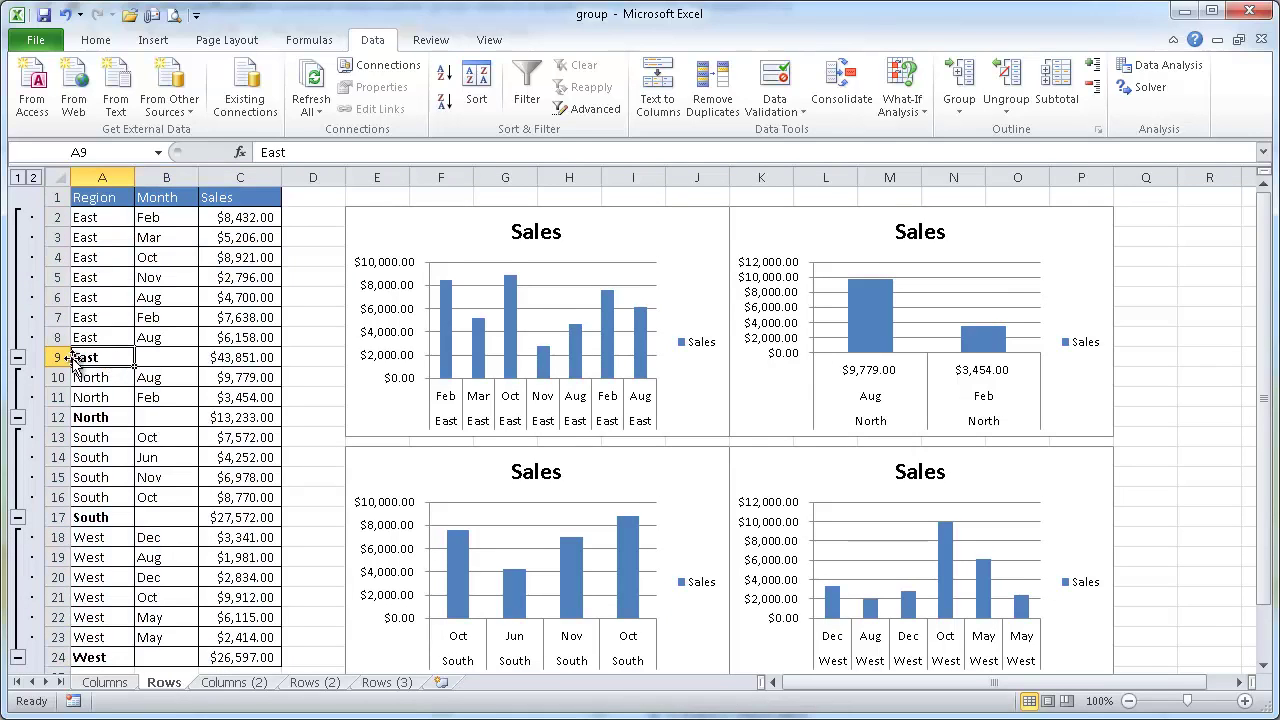
{"action": "left_click", "coordinate": [221, 357]}
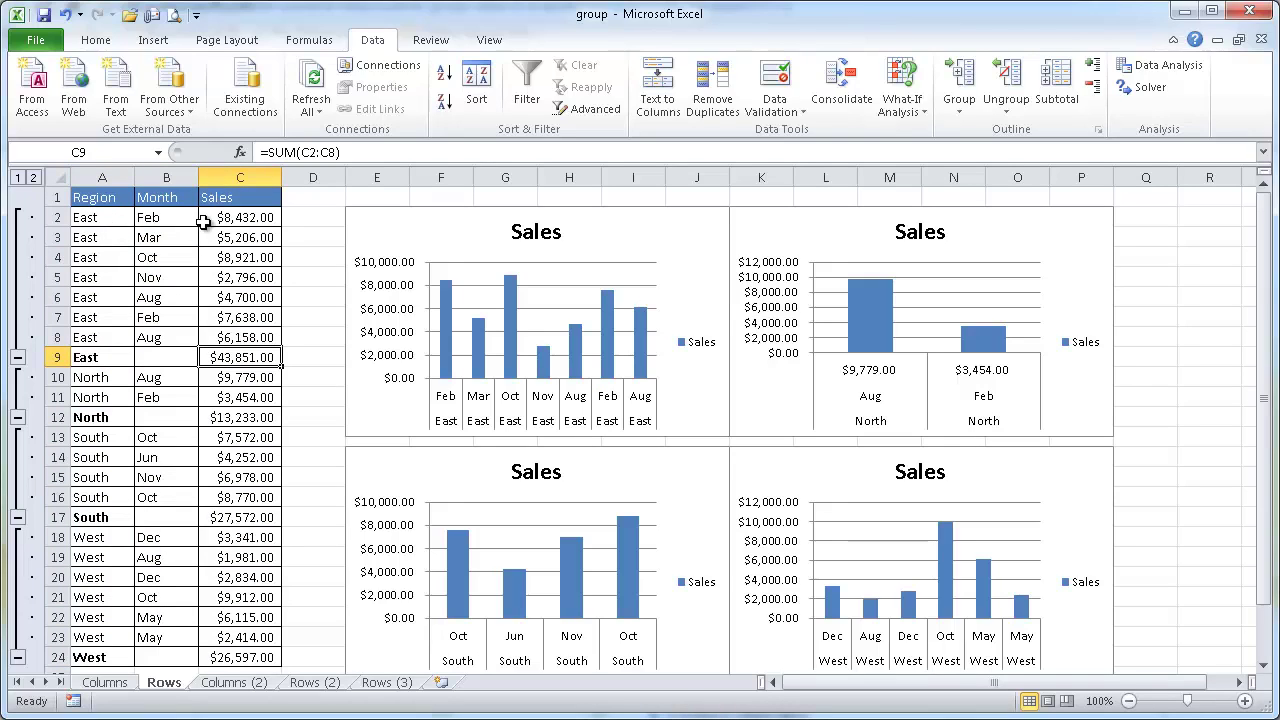
{"action": "left_click_drag", "start_coordinate": [258, 219], "coordinate": [258, 337]}
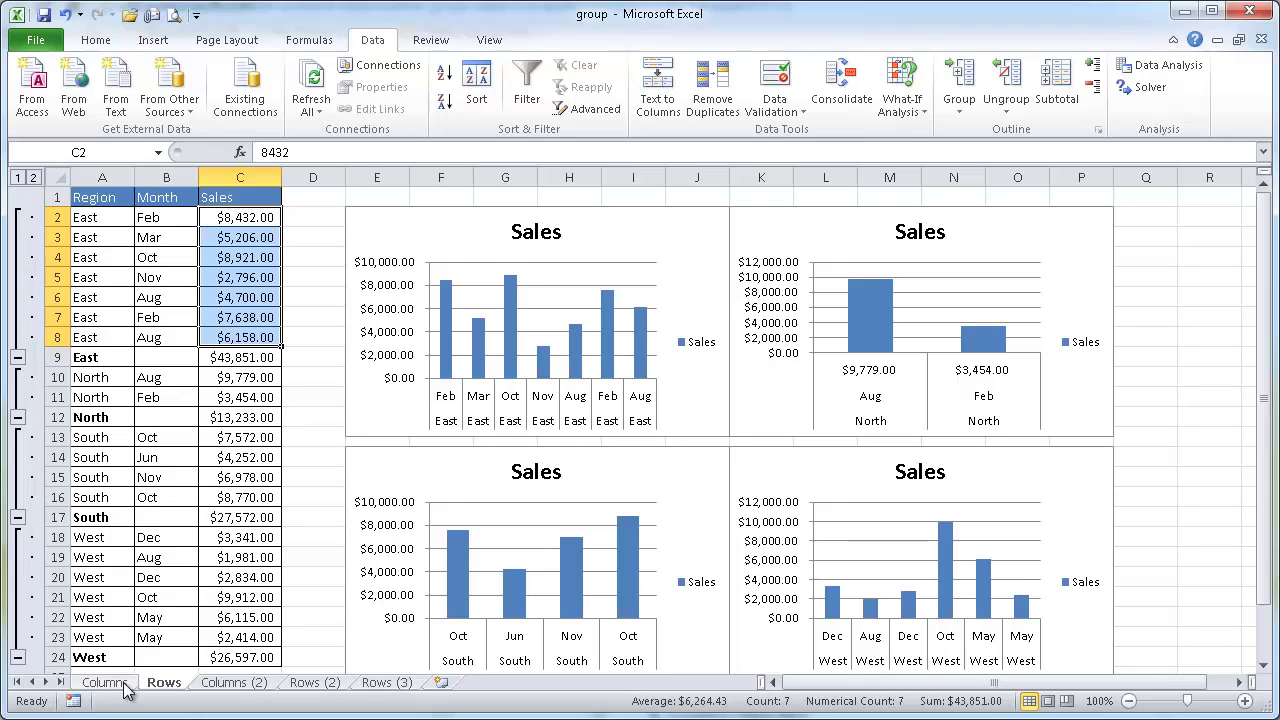
{"action": "left_click", "coordinate": [226, 358]}
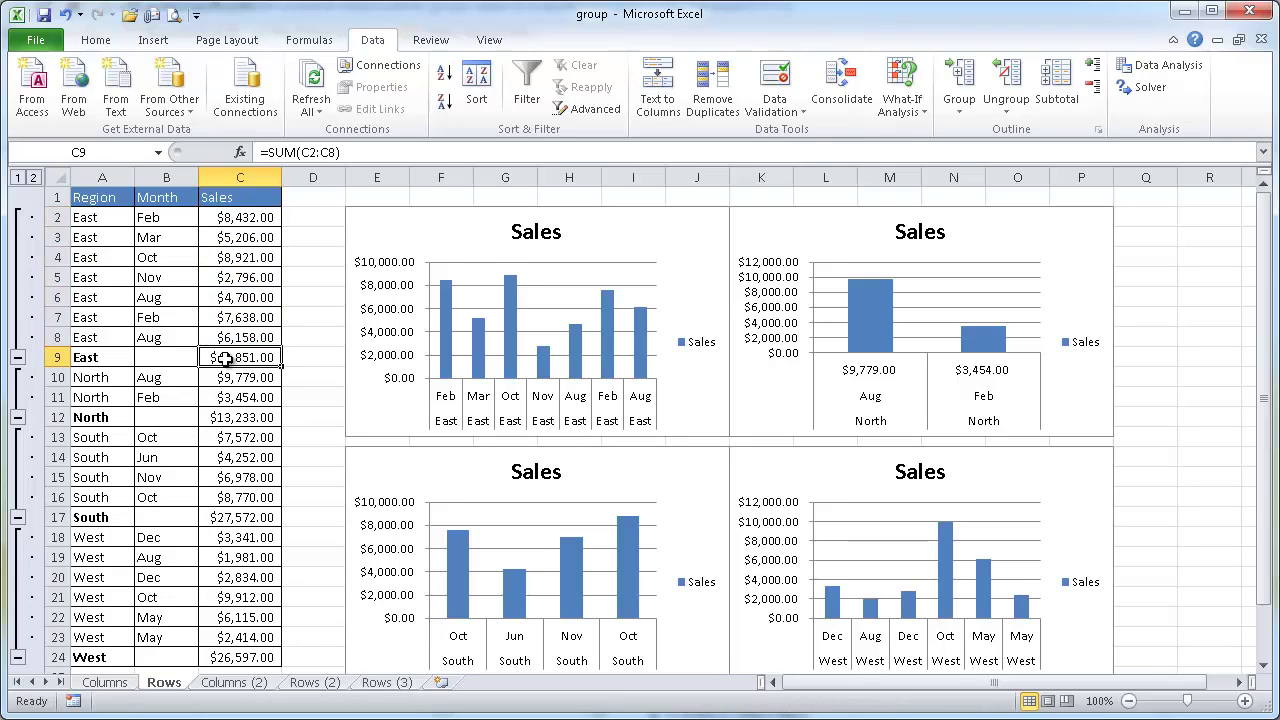
- On the Columns (2) sheet, group the Jan to Mar cells B1:D1 by columns
{"action": "left_click", "coordinate": [105, 682]}
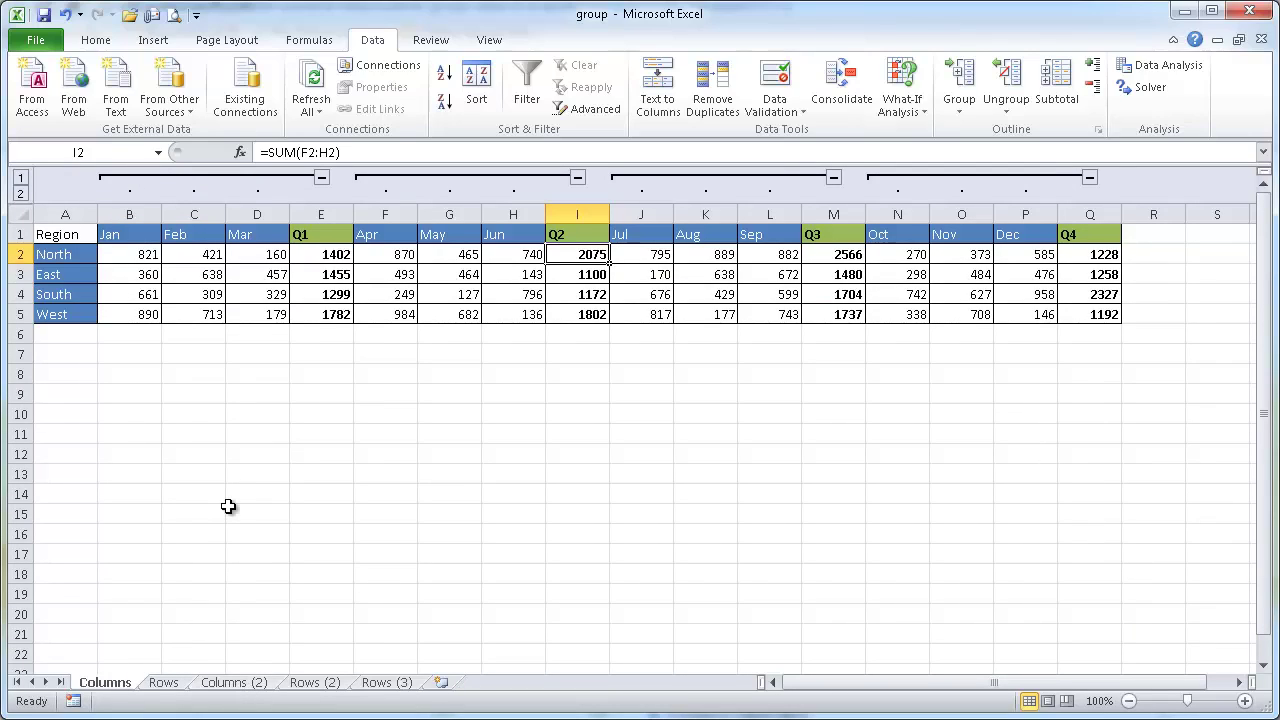
{"action": "left_click", "coordinate": [226, 686]}
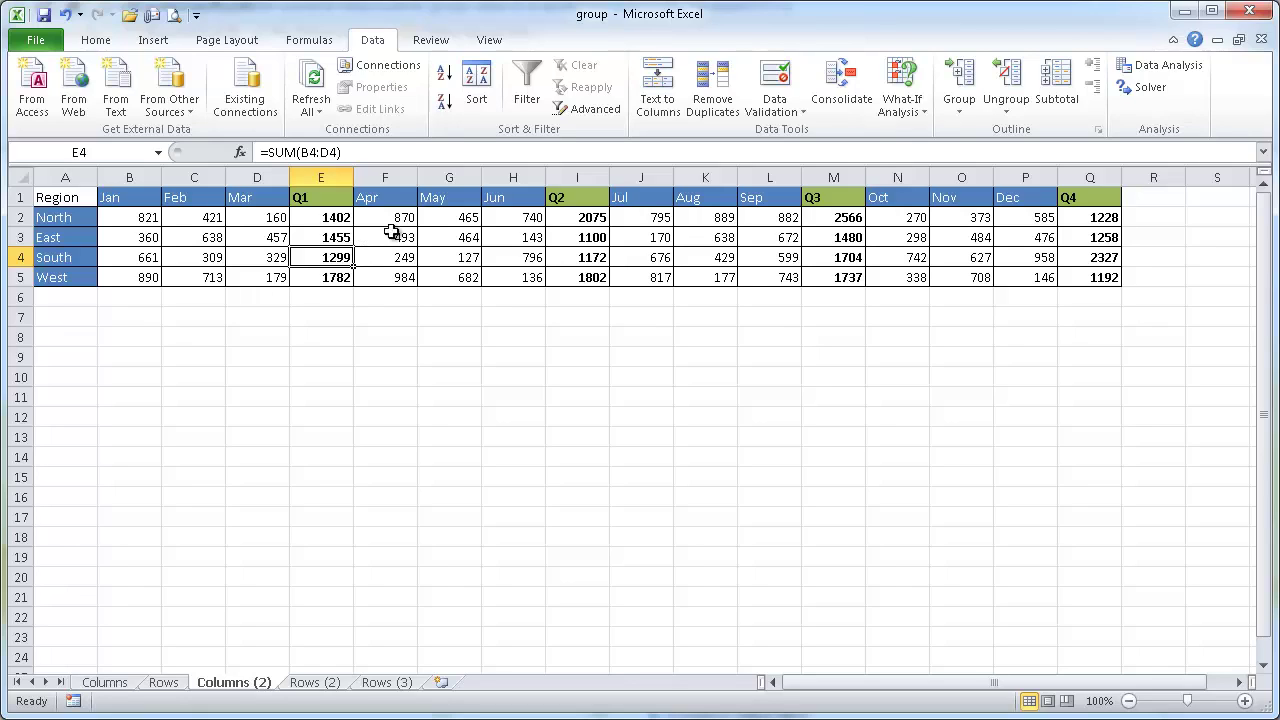
{"action": "left_click", "coordinate": [966, 106]}
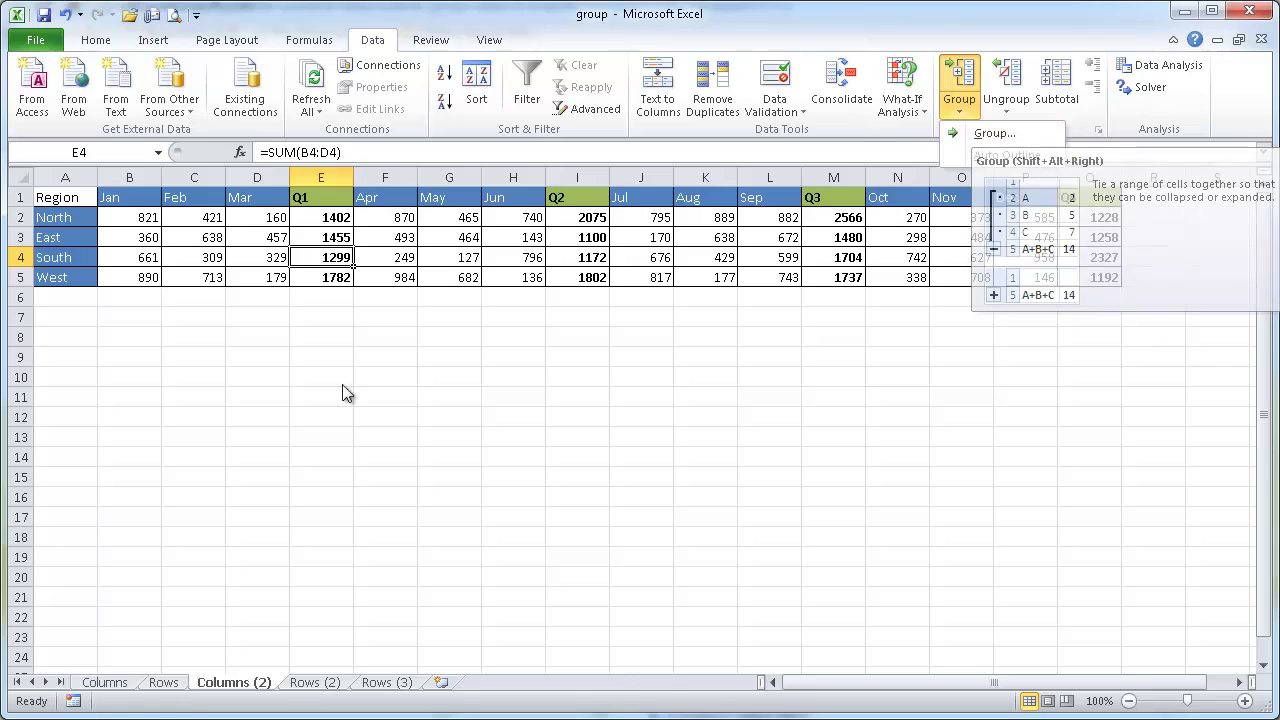
{"action": "left_click", "coordinate": [125, 205]}
{"action": "left_click_drag", "start_coordinate": [116, 202], "coordinate": [266, 202]}
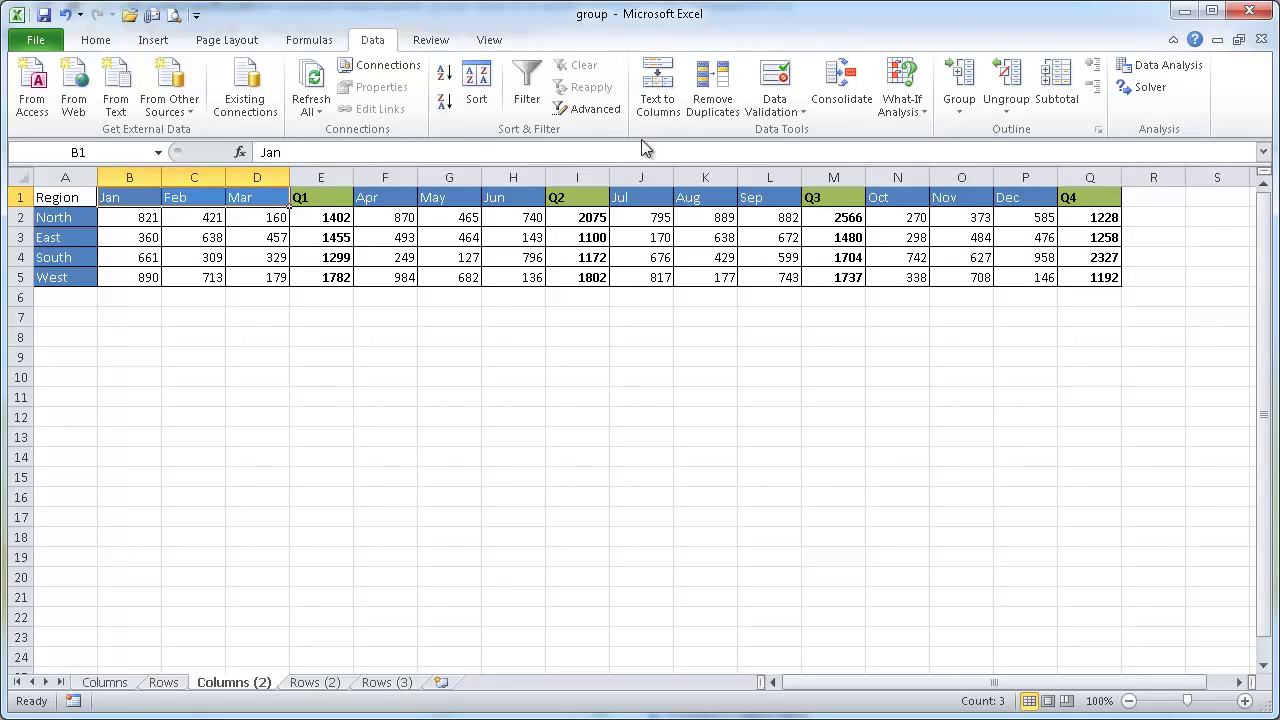
{"action": "left_click", "coordinate": [957, 85]}
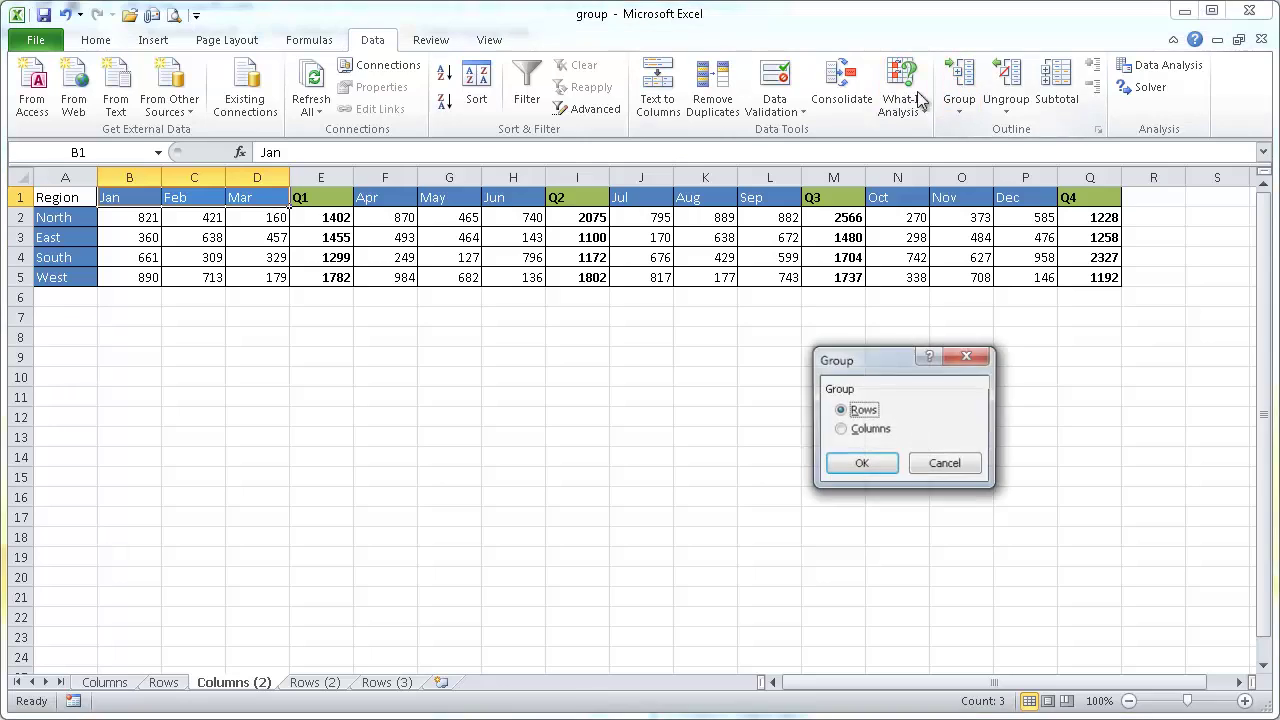
{"action": "left_click", "coordinate": [849, 430]}
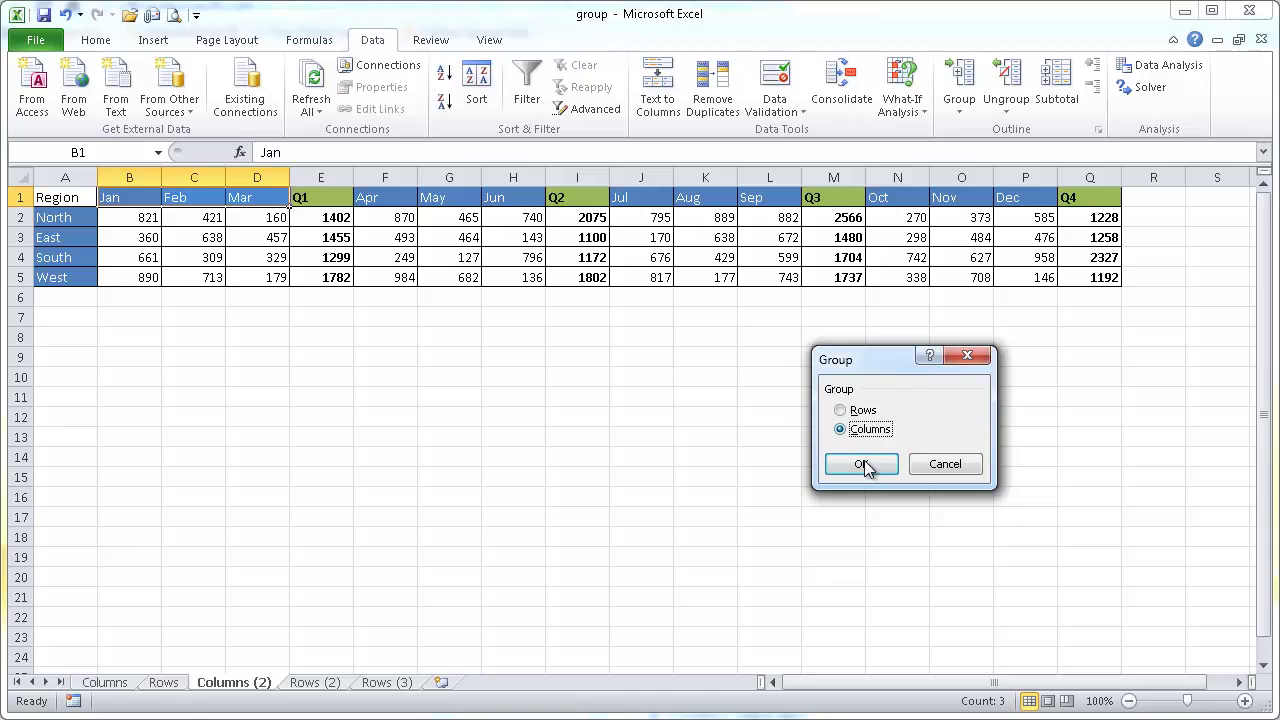
{"action": "left_click", "coordinate": [862, 467]}
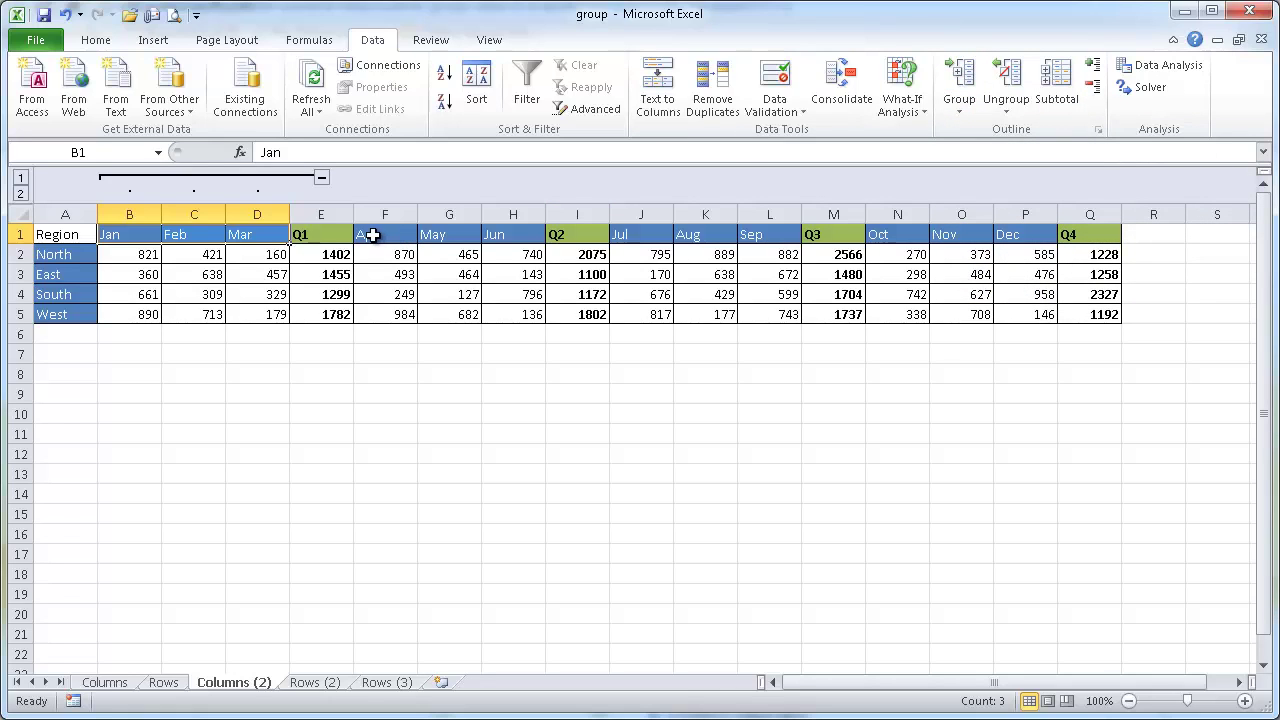
- Group the Apr to Jun cells F1:H1 by columns
{"action": "left_click_drag", "start_coordinate": [371, 235], "coordinate": [529, 234]}
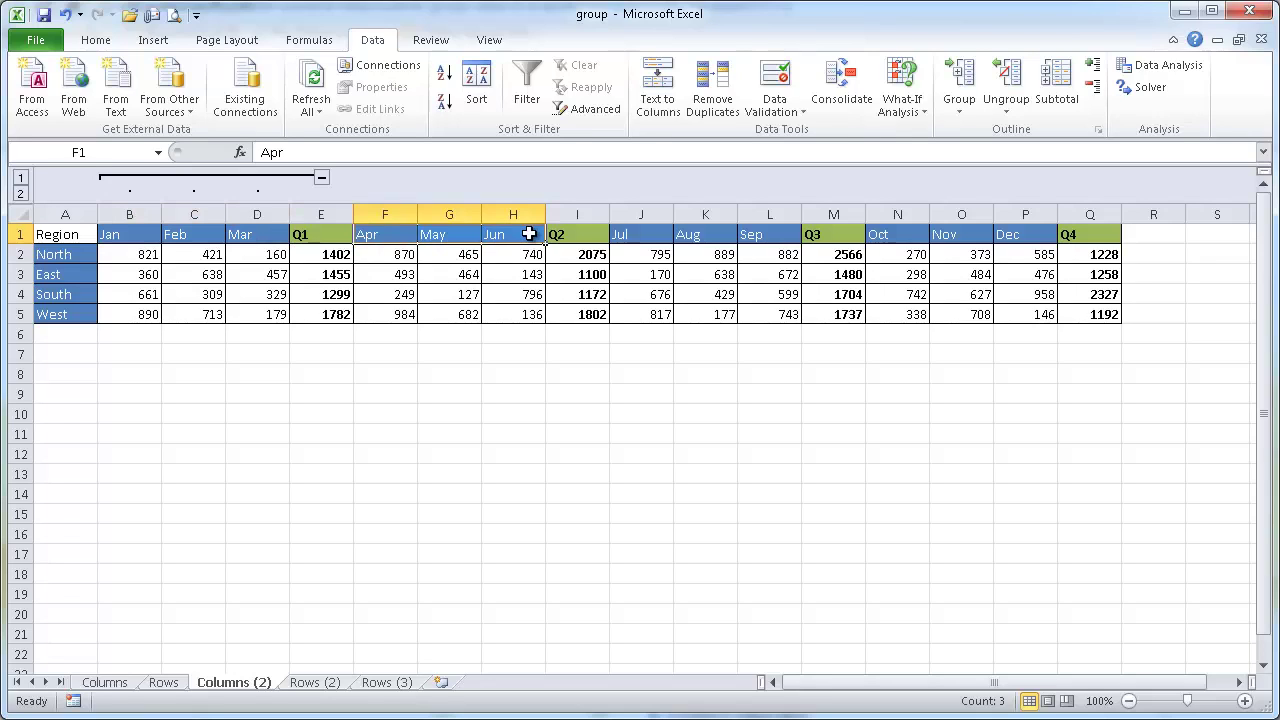
{"action": "key", "text": "shift+alt+Right"}
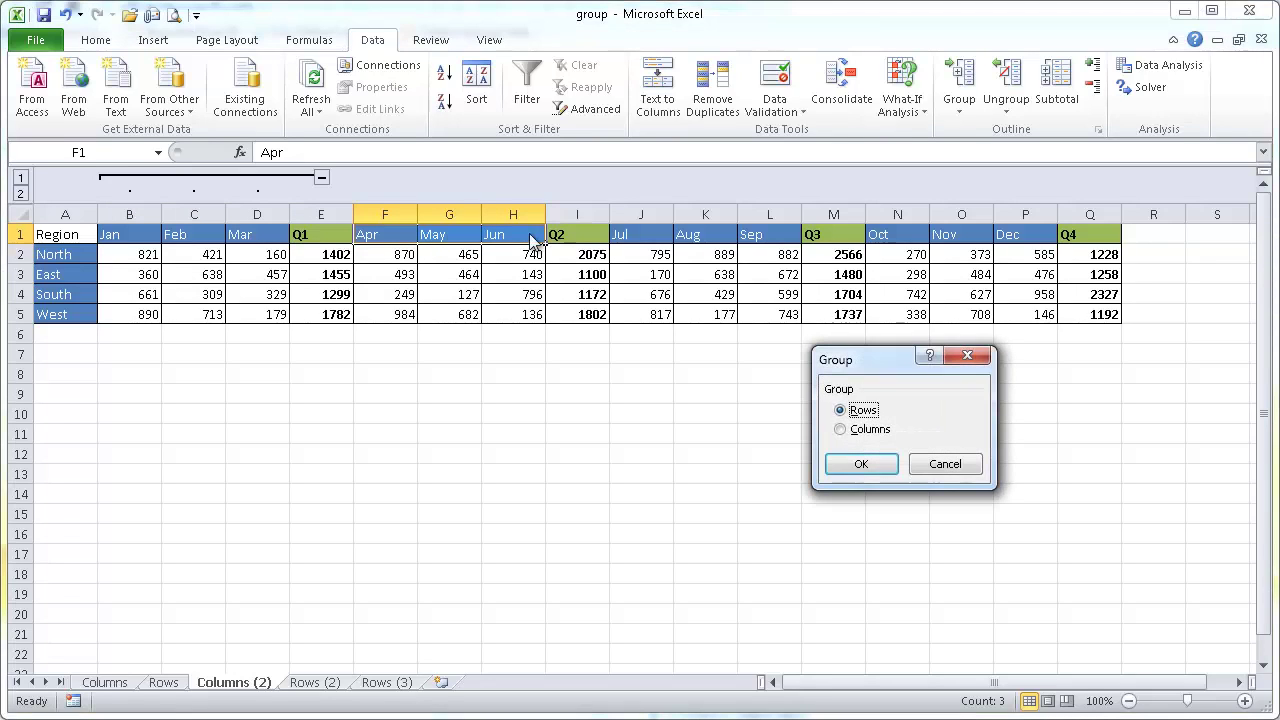
{"action": "left_click_drag", "start_coordinate": [893, 368], "coordinate": [733, 361]}
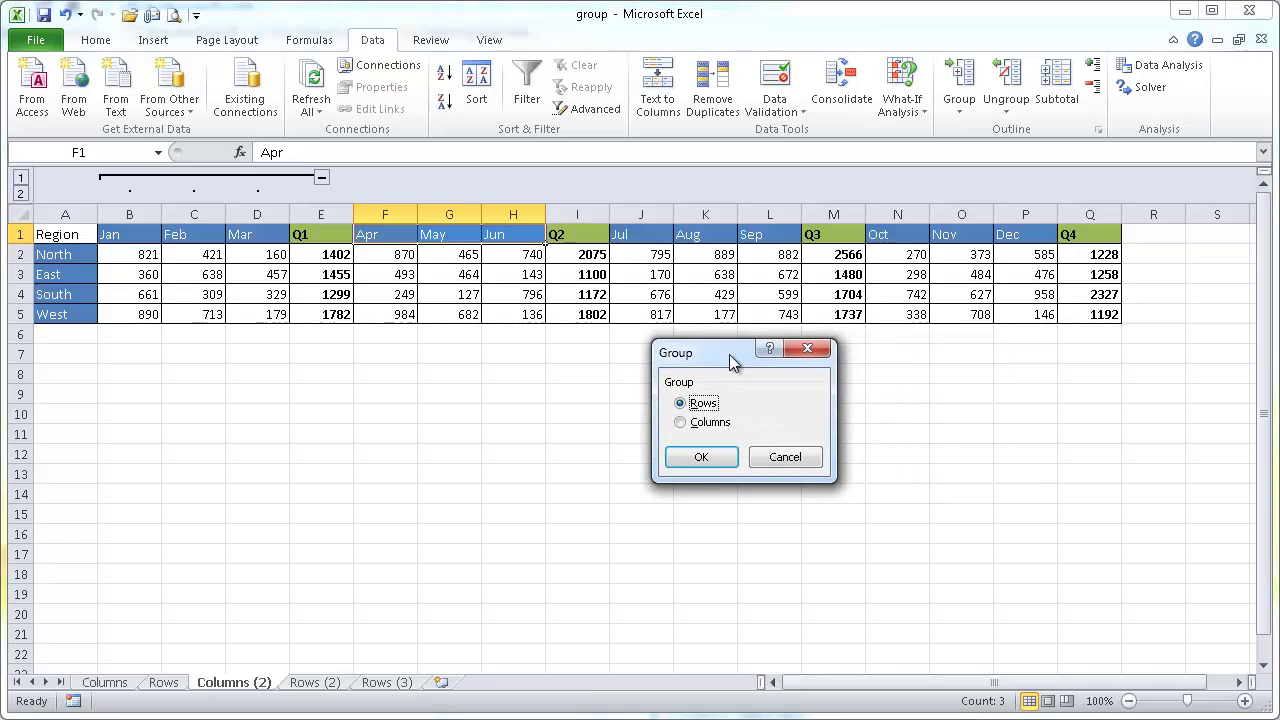
{"action": "left_click", "coordinate": [681, 422]}
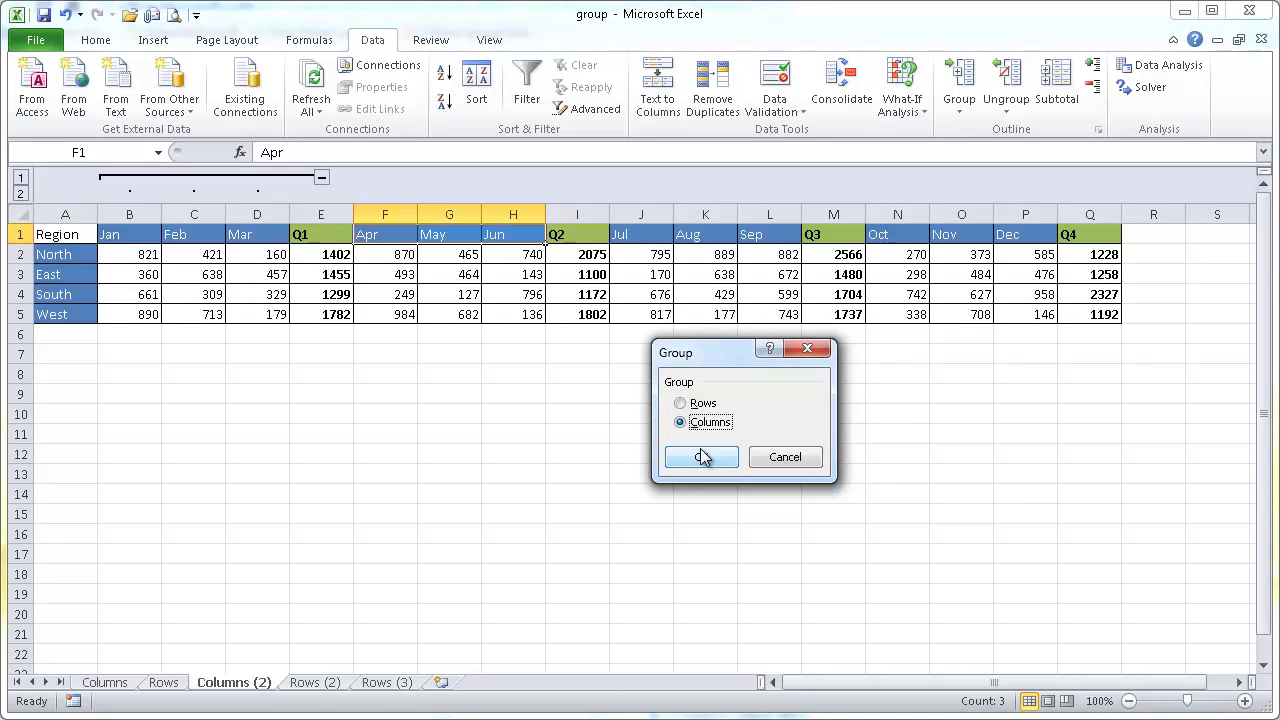
{"action": "left_click", "coordinate": [702, 457]}
- Group the Jul to Sep cells J1:L1 by columns
{"action": "left_click_drag", "start_coordinate": [625, 233], "coordinate": [764, 233]}
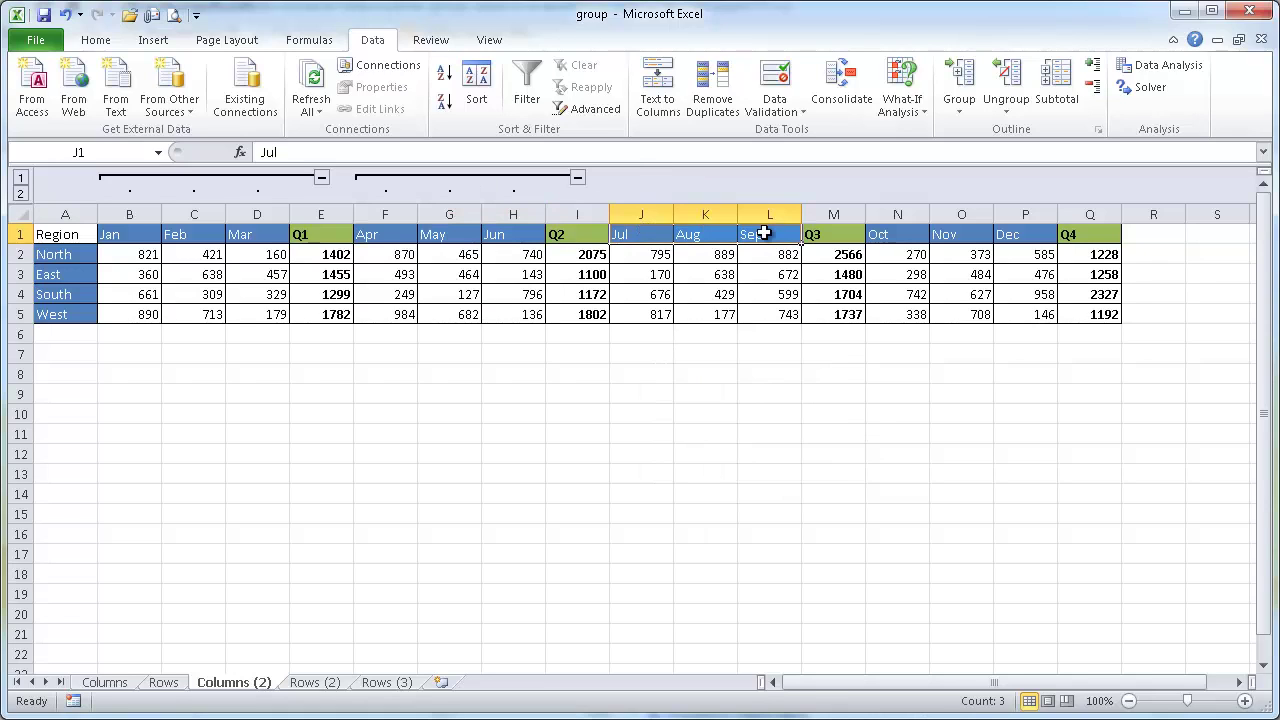
{"action": "key", "text": "alt+shift+Right"}
{"action": "left_click", "coordinate": [706, 422]}
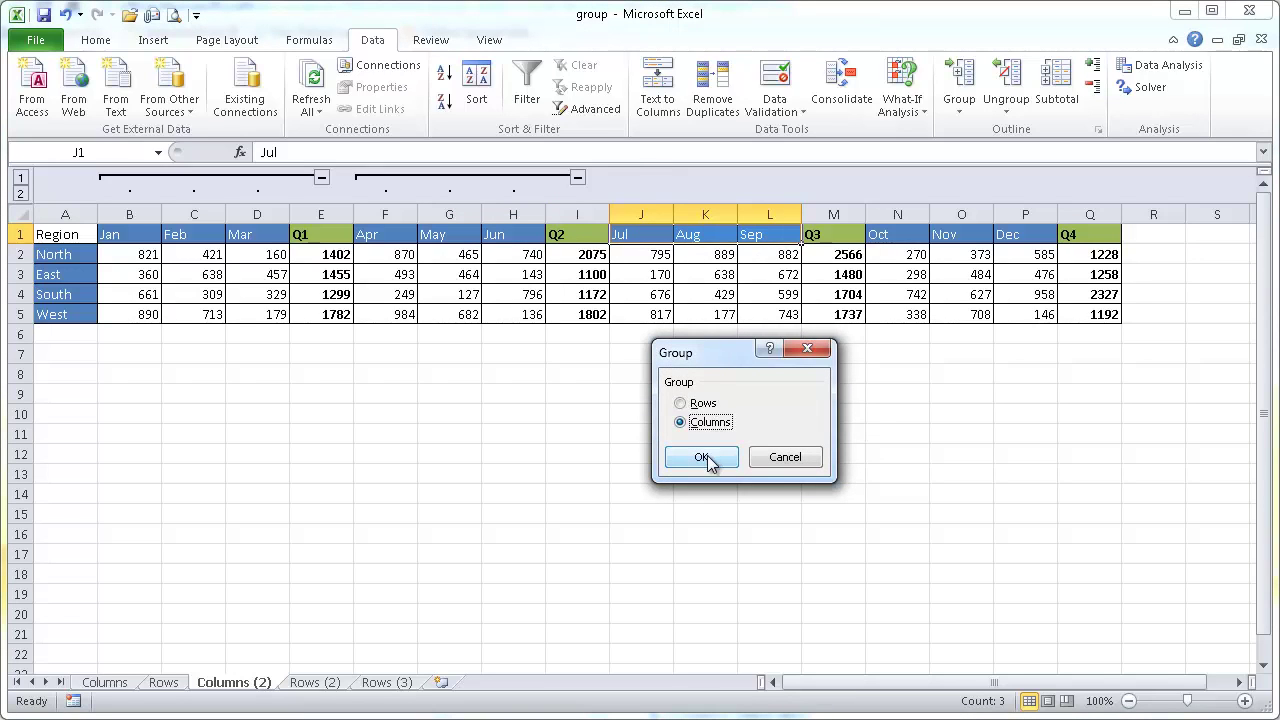
{"action": "left_click", "coordinate": [702, 457]}
- Group the Jul to Sep cells by columns a second time, and undo that extra grouping
{"action": "key", "text": "alt+shift+Right"}
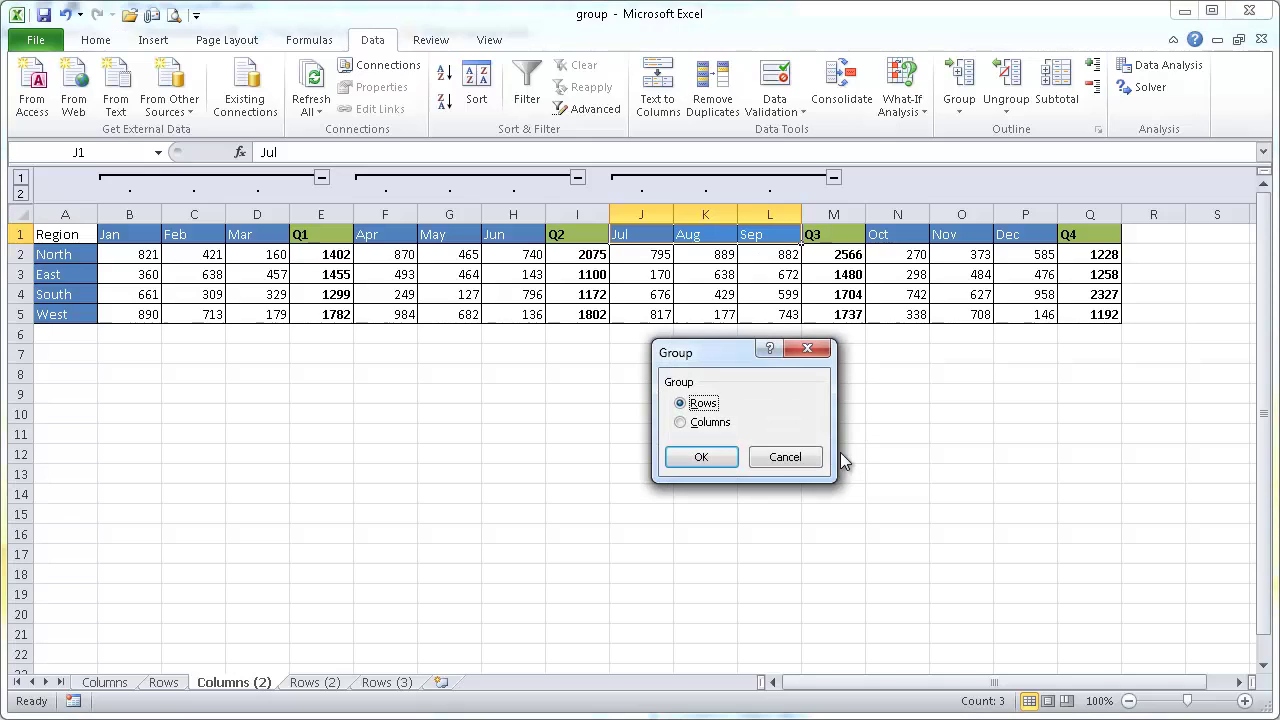
{"action": "left_click", "coordinate": [700, 422]}
{"action": "left_click", "coordinate": [700, 456]}
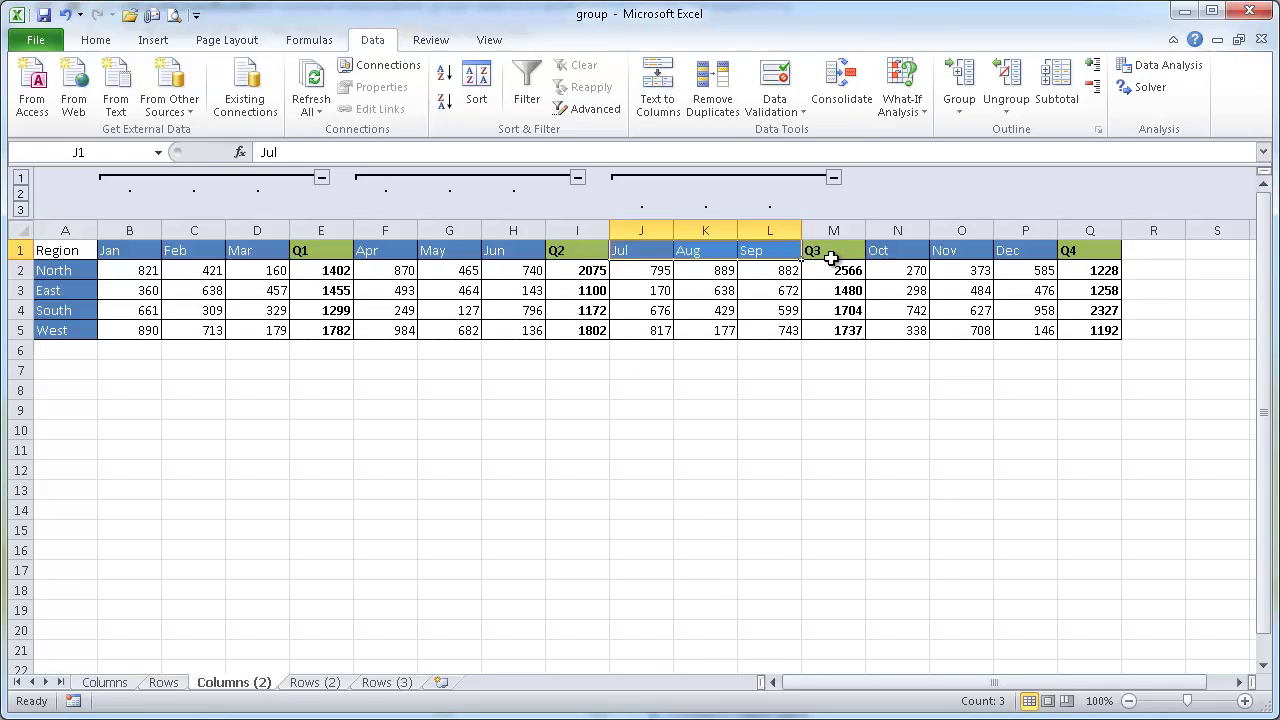
{"action": "key", "text": "ctrl+z"}
- Group the Oct to Dec cells N1:P1 by columns and compare the outline with the one on the Columns sheet
{"action": "left_click_drag", "start_coordinate": [890, 234], "coordinate": [1020, 235]}
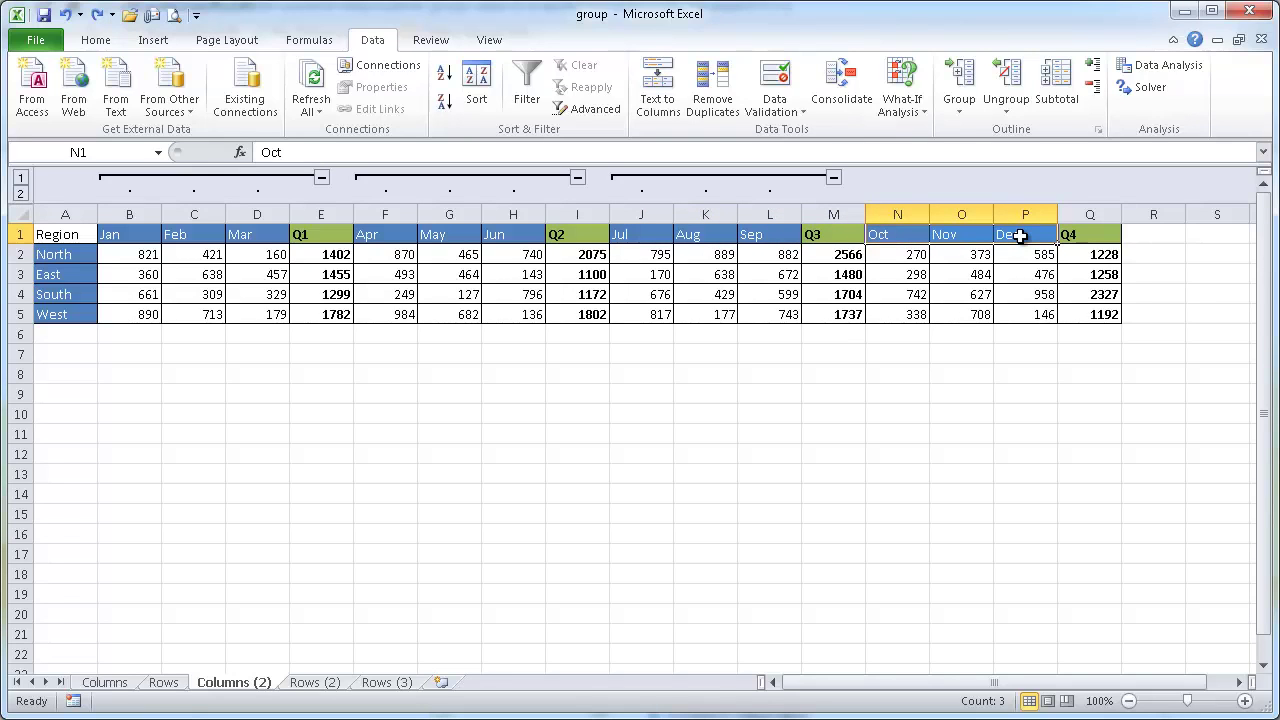
{"action": "key", "text": "shift+alt+Right"}
{"action": "left_click", "coordinate": [710, 423]}
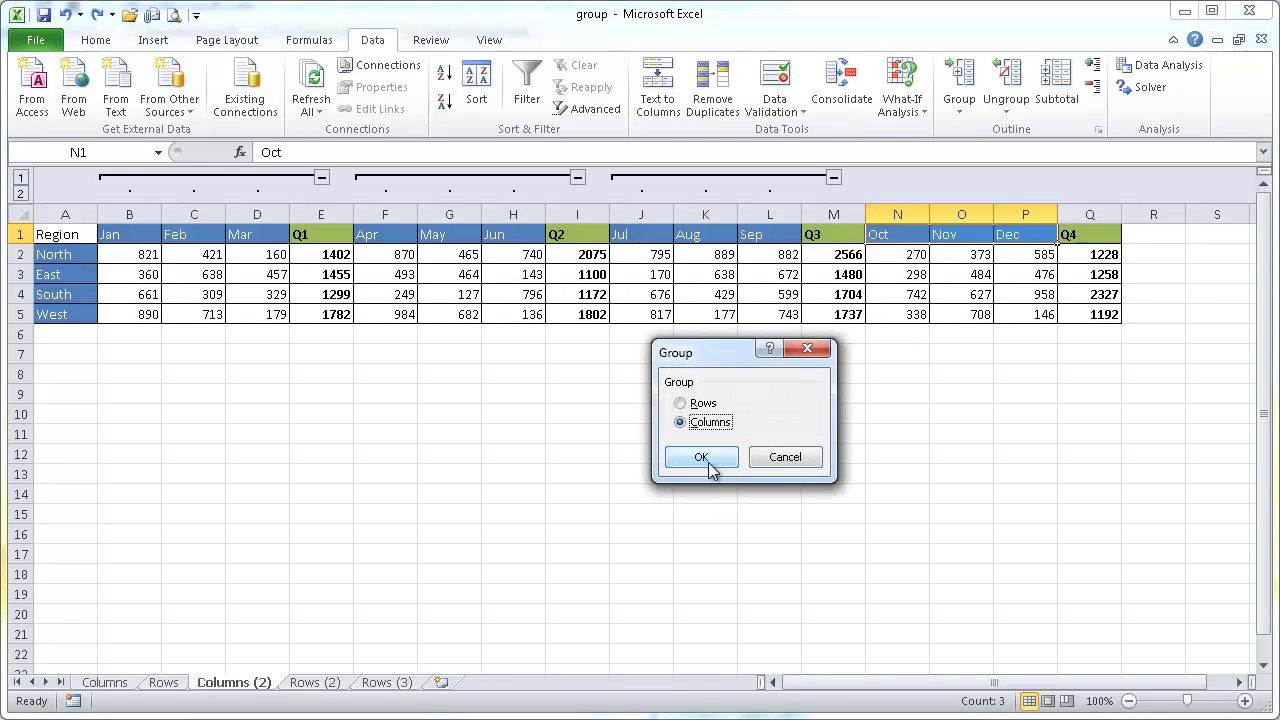
{"action": "left_click", "coordinate": [701, 457]}
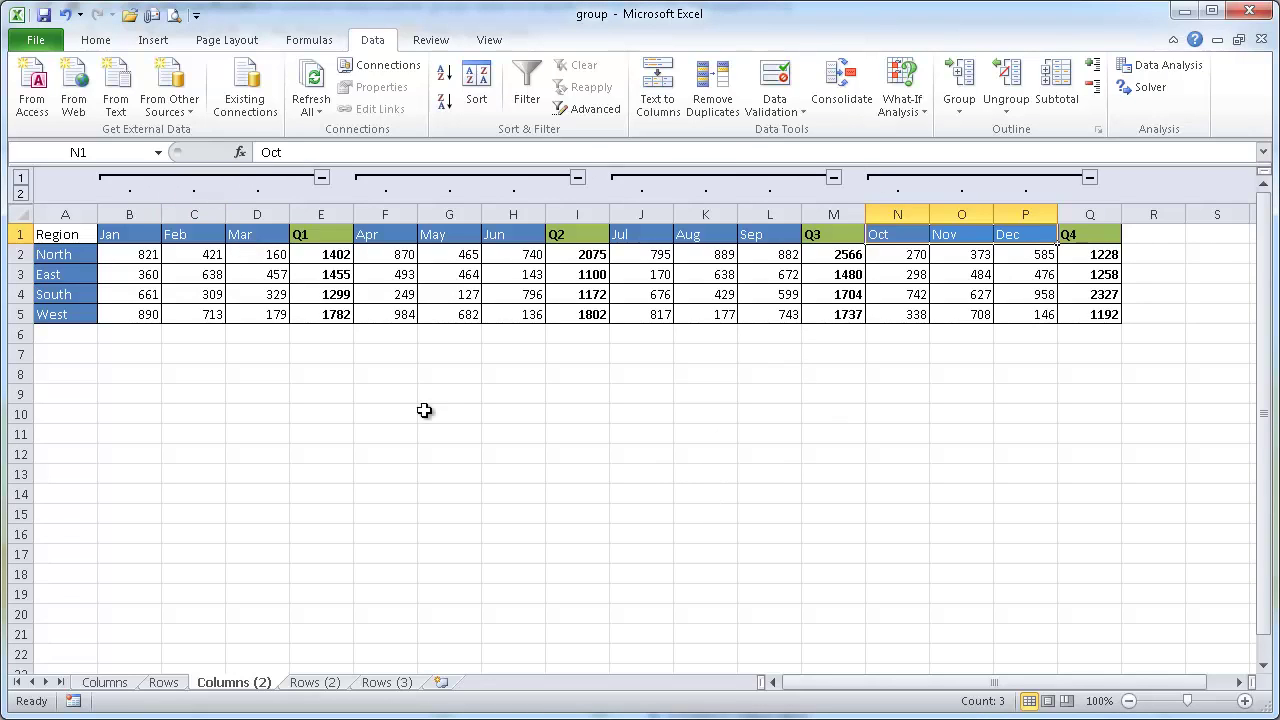
{"action": "left_click", "coordinate": [105, 682]}
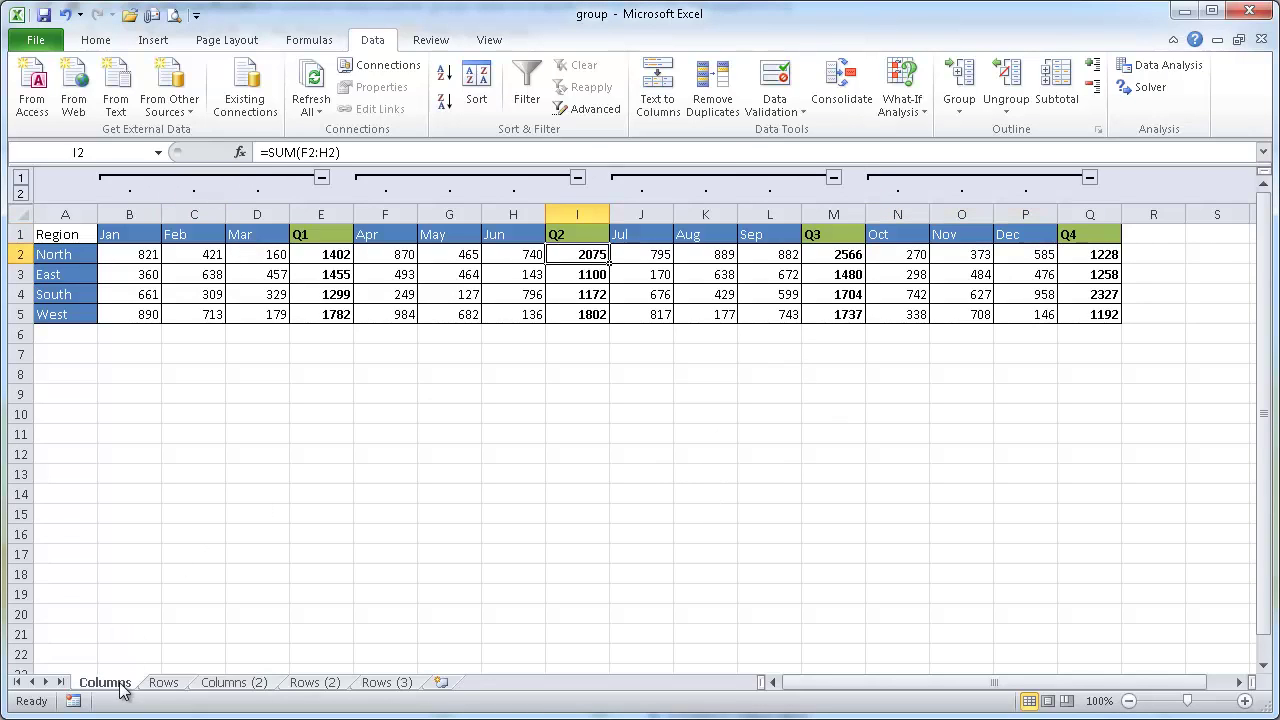
{"action": "left_click", "coordinate": [234, 684]}
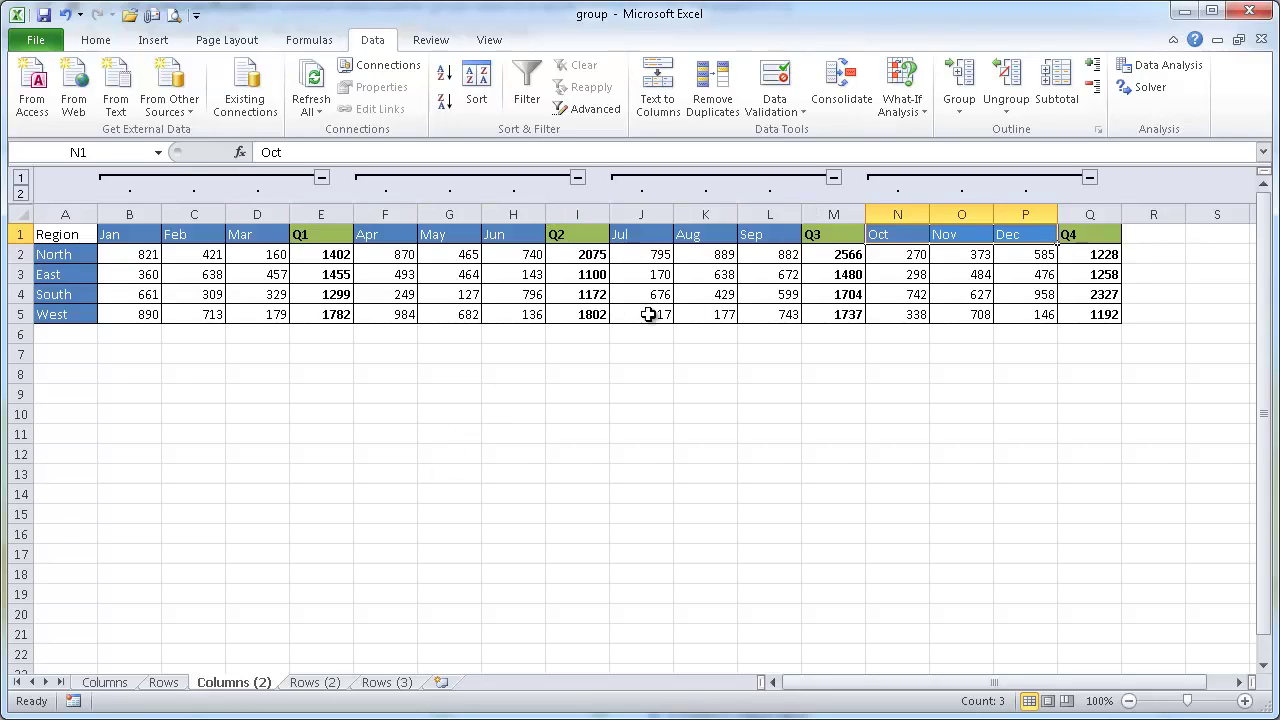
- Ungroup the entire data table on the Columns (2) sheet by columns
{"action": "left_click", "coordinate": [220, 272]}
{"action": "key", "text": "ctrl+a"}
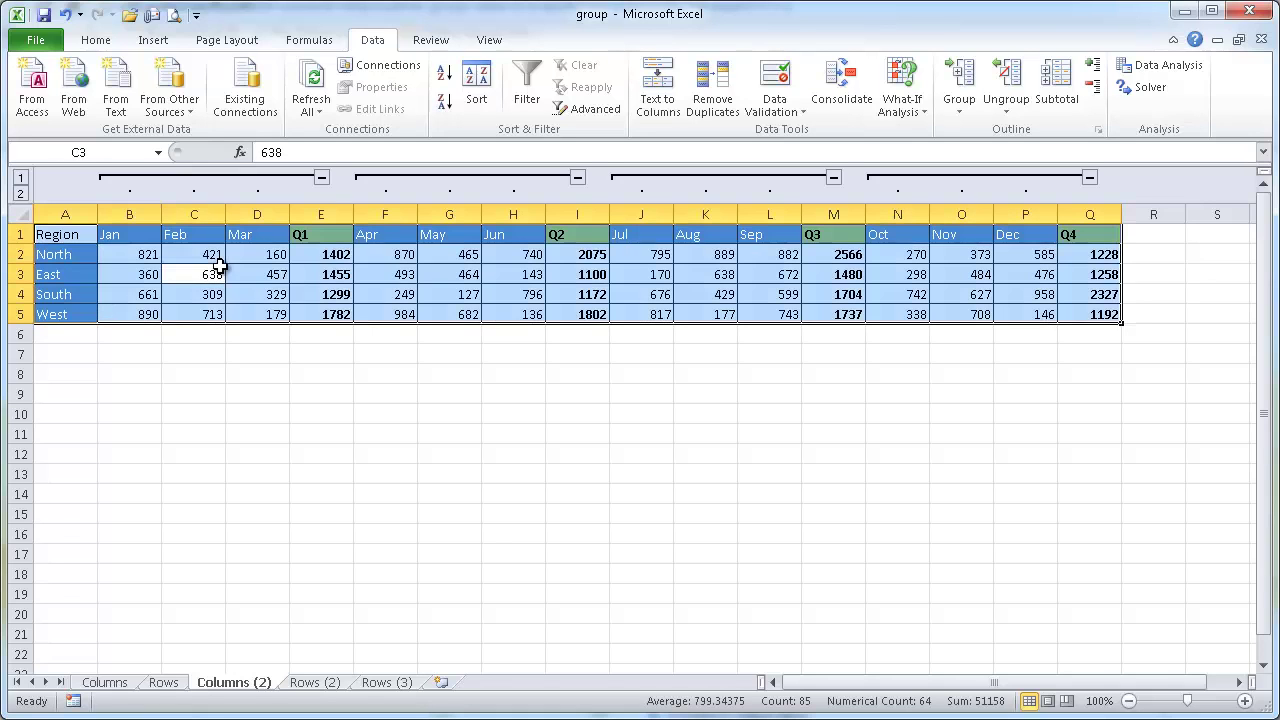
{"action": "left_click", "coordinate": [1018, 98]}
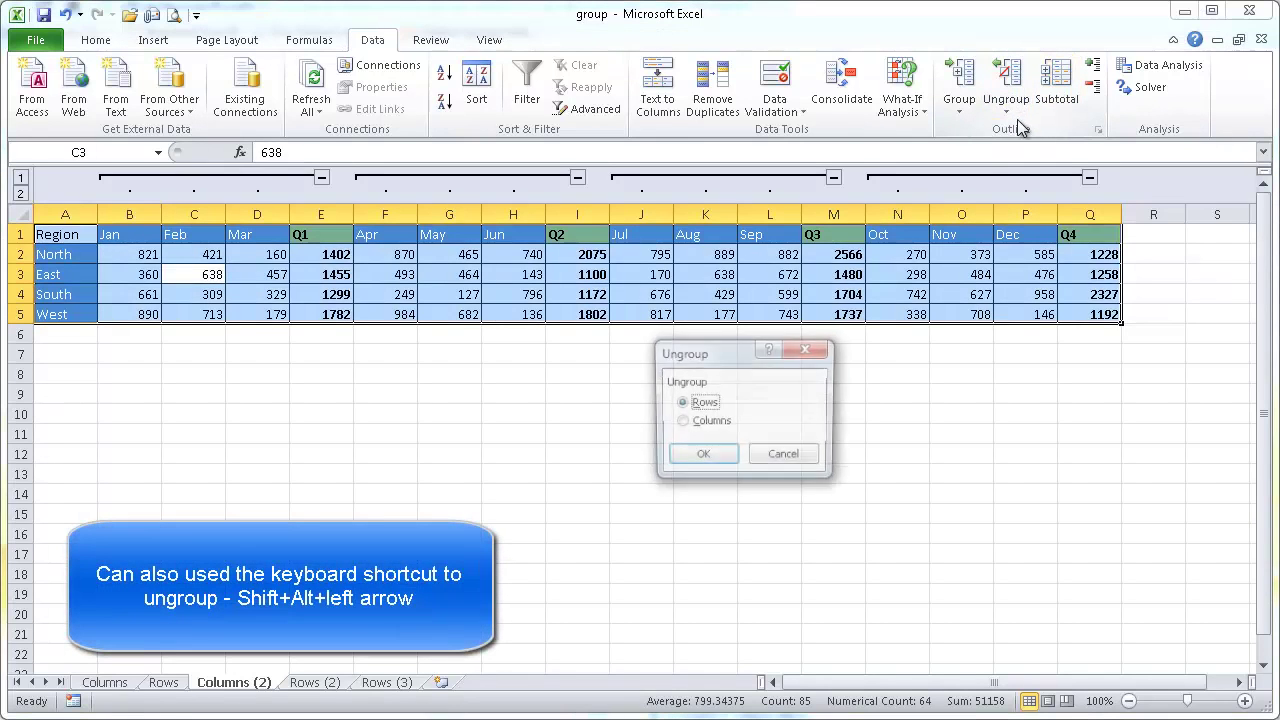
{"action": "left_click", "coordinate": [700, 422]}
{"action": "left_click", "coordinate": [703, 458]}
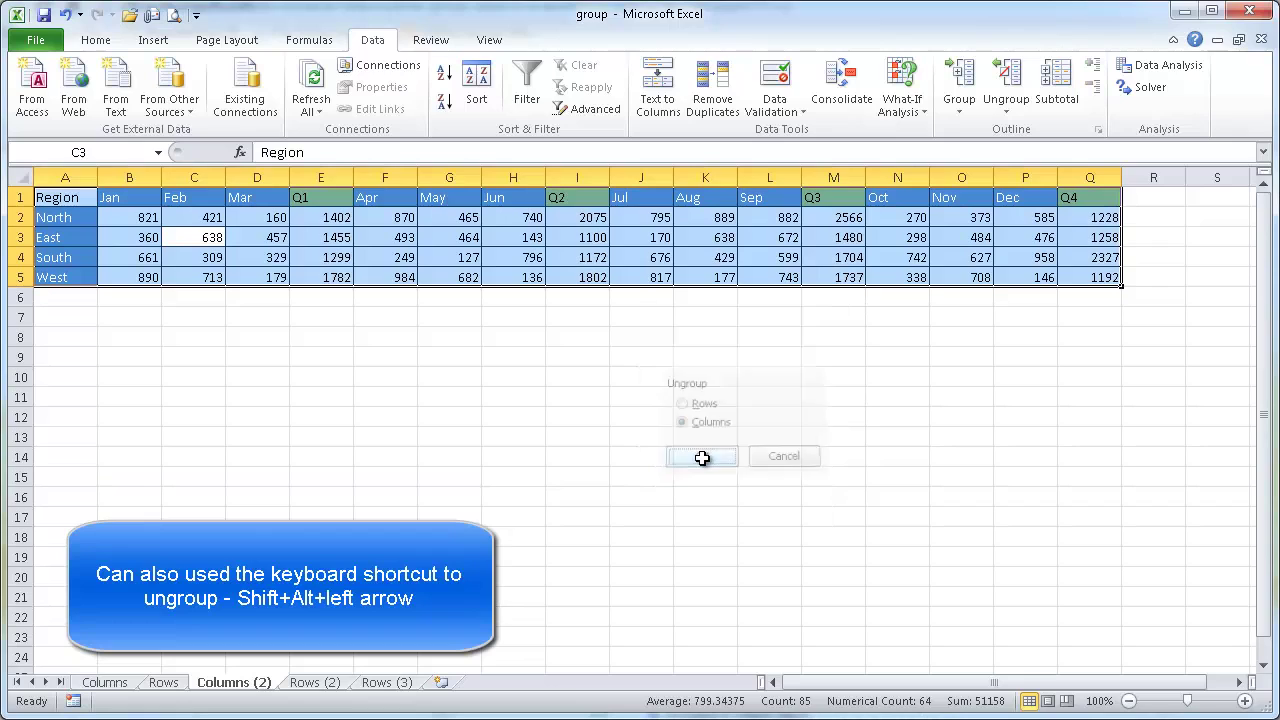
- Apply Auto Outline to the Columns (2) table, starting from the North region's Q1 total in E2
{"action": "left_click", "coordinate": [318, 218]}
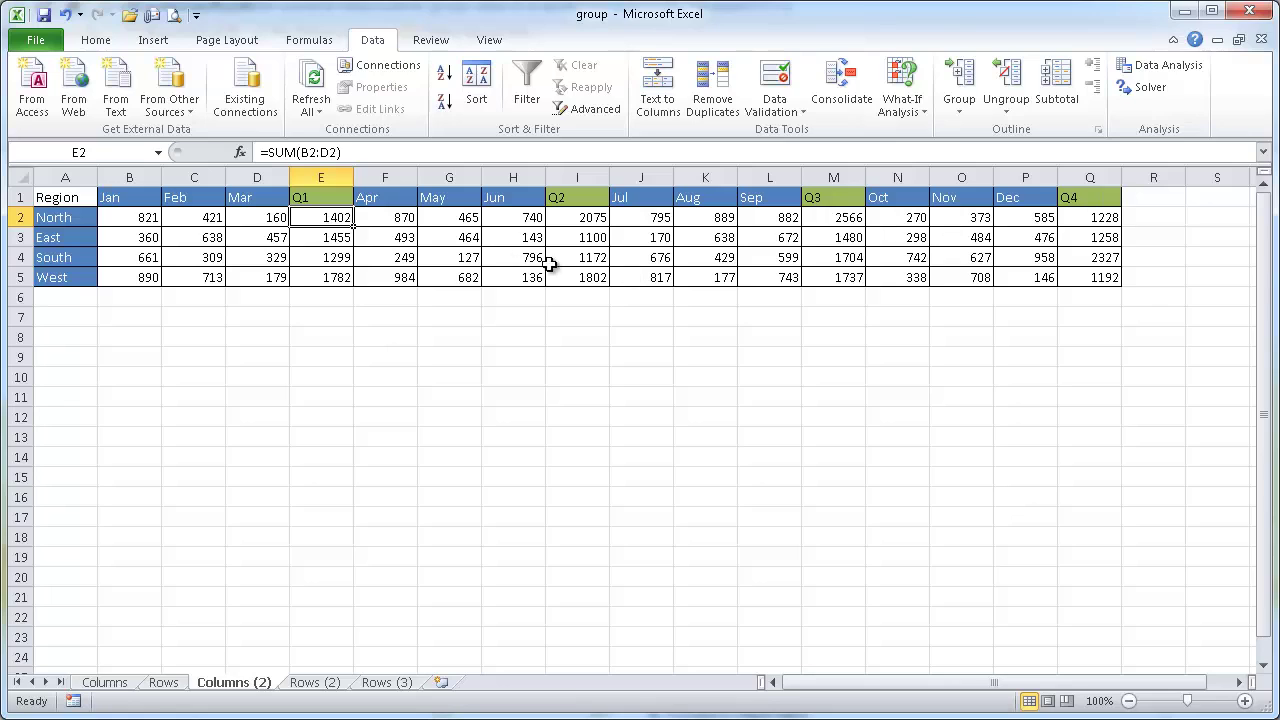
{"action": "left_click", "coordinate": [967, 111]}
{"action": "left_click", "coordinate": [1005, 155]}
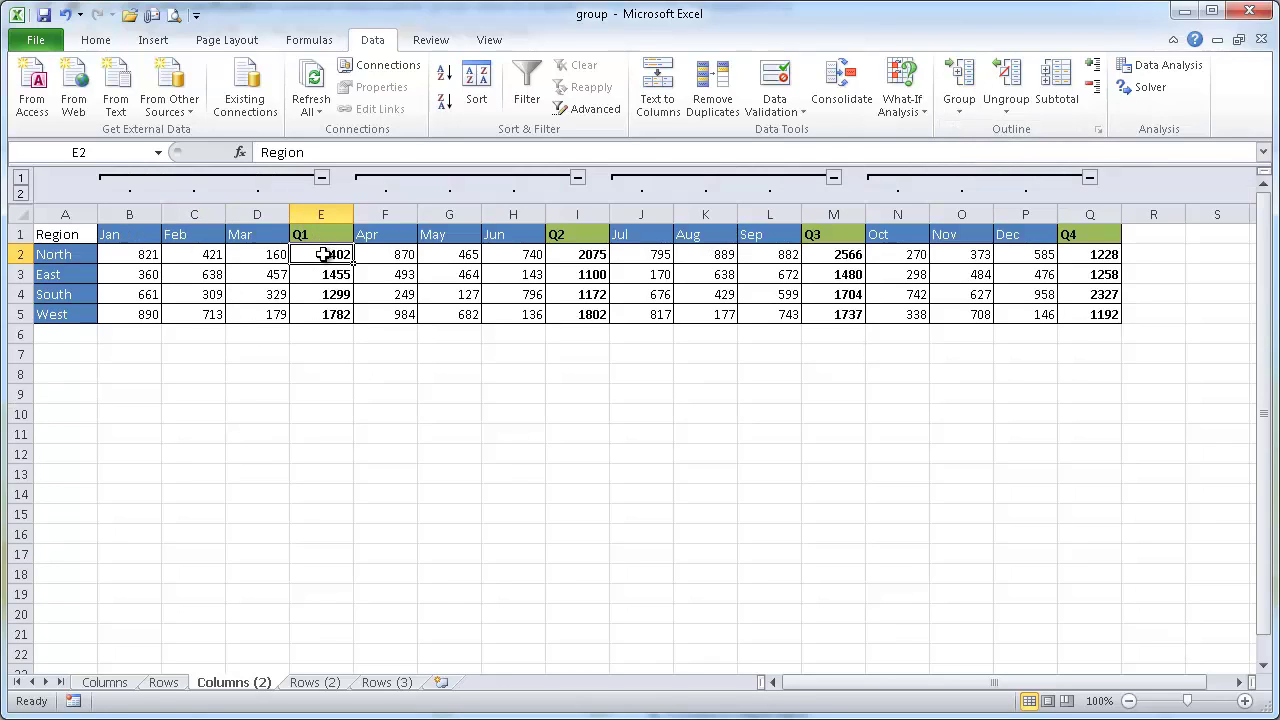
- Inspect the formulas behind the North region's Q1, Q2, Q3 and Q4 totals
{"action": "left_click", "coordinate": [322, 254]}
{"action": "left_click", "coordinate": [580, 254]}
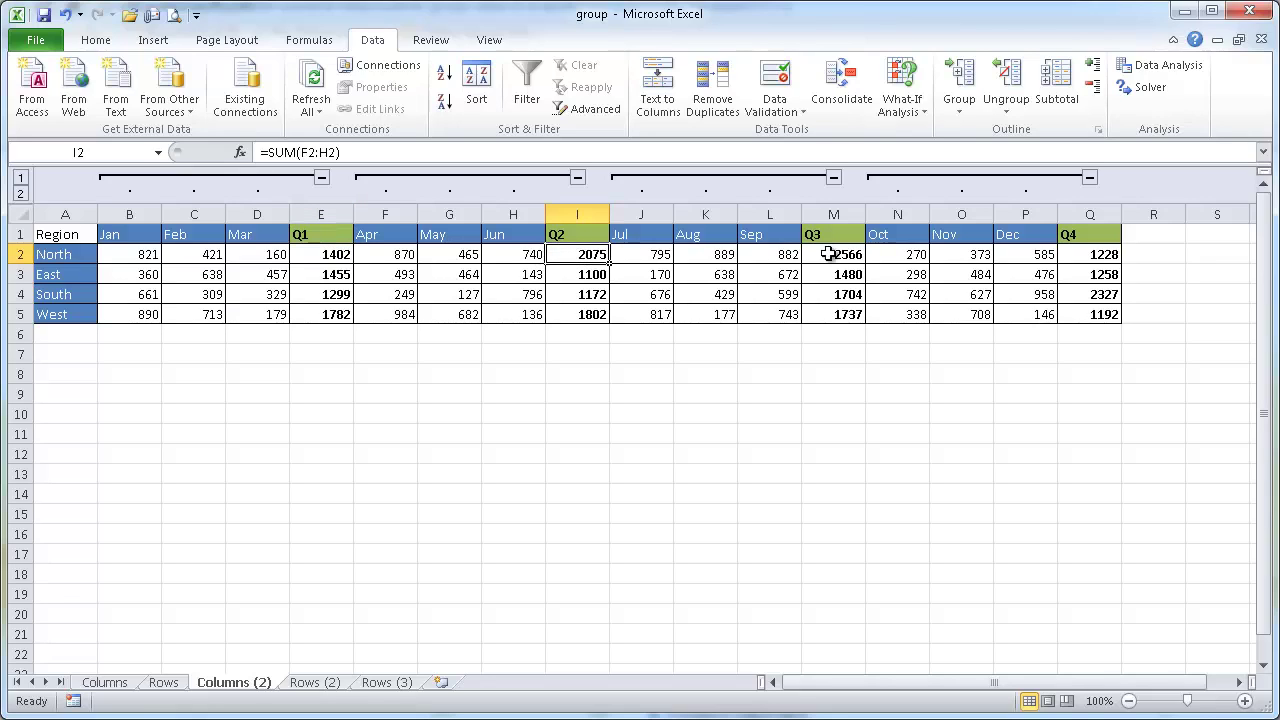
{"action": "left_click", "coordinate": [810, 254]}
{"action": "left_click", "coordinate": [1096, 256]}
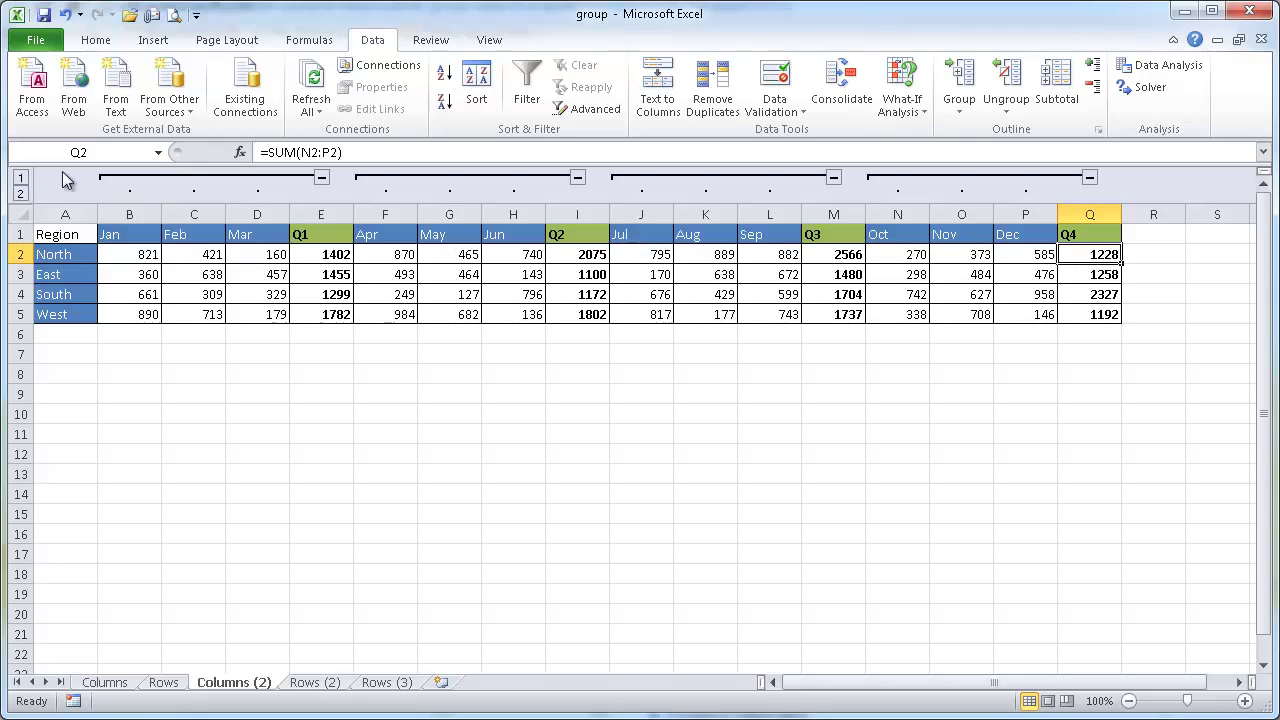
- Clear the outline from the Columns (2) sheet
{"action": "left_click", "coordinate": [959, 105]}
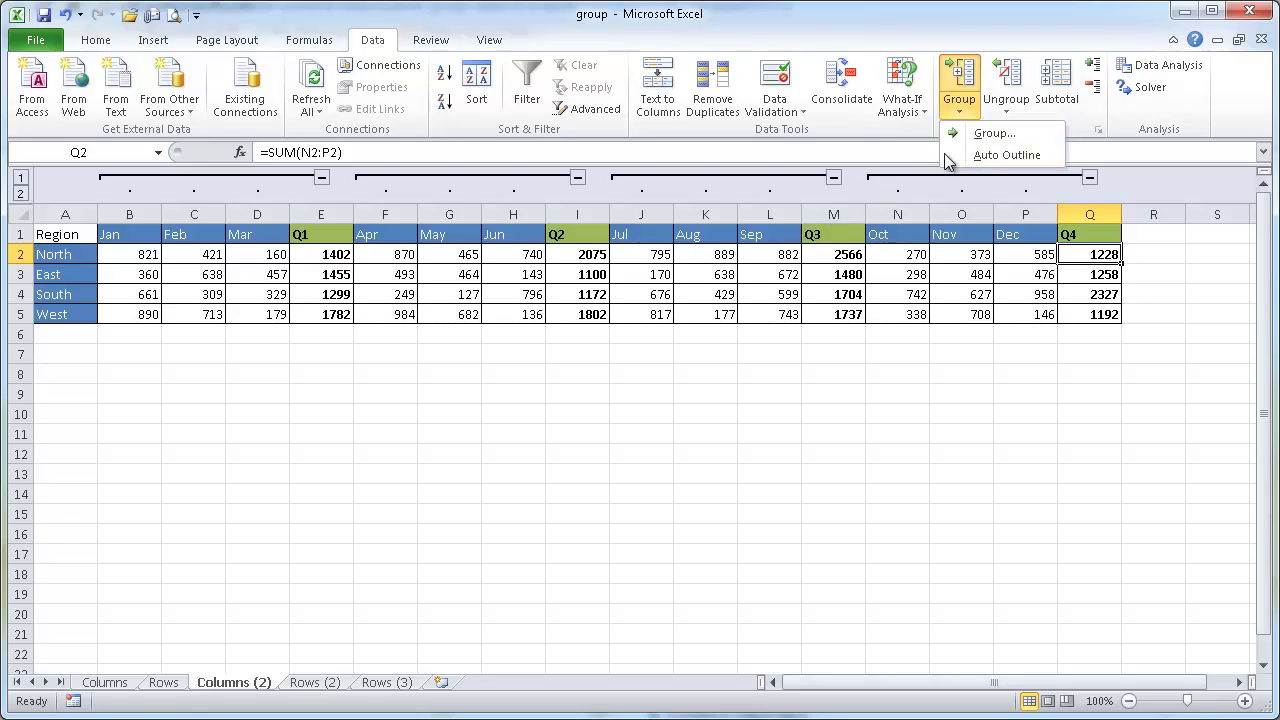
{"action": "left_click", "coordinate": [1009, 113]}
{"action": "left_click", "coordinate": [1038, 155]}
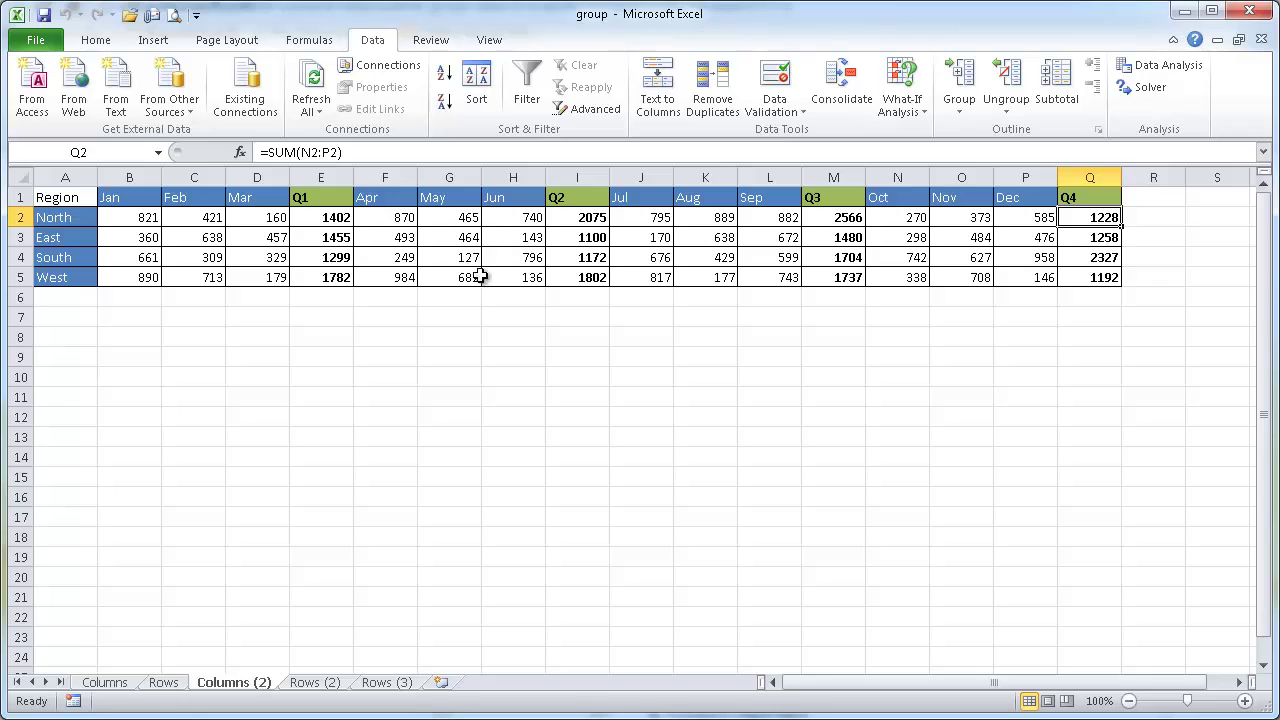
- Review the grouped regions on the Rows sheet and switch to the Rows (2) sheet
{"action": "left_click", "coordinate": [163, 682]}
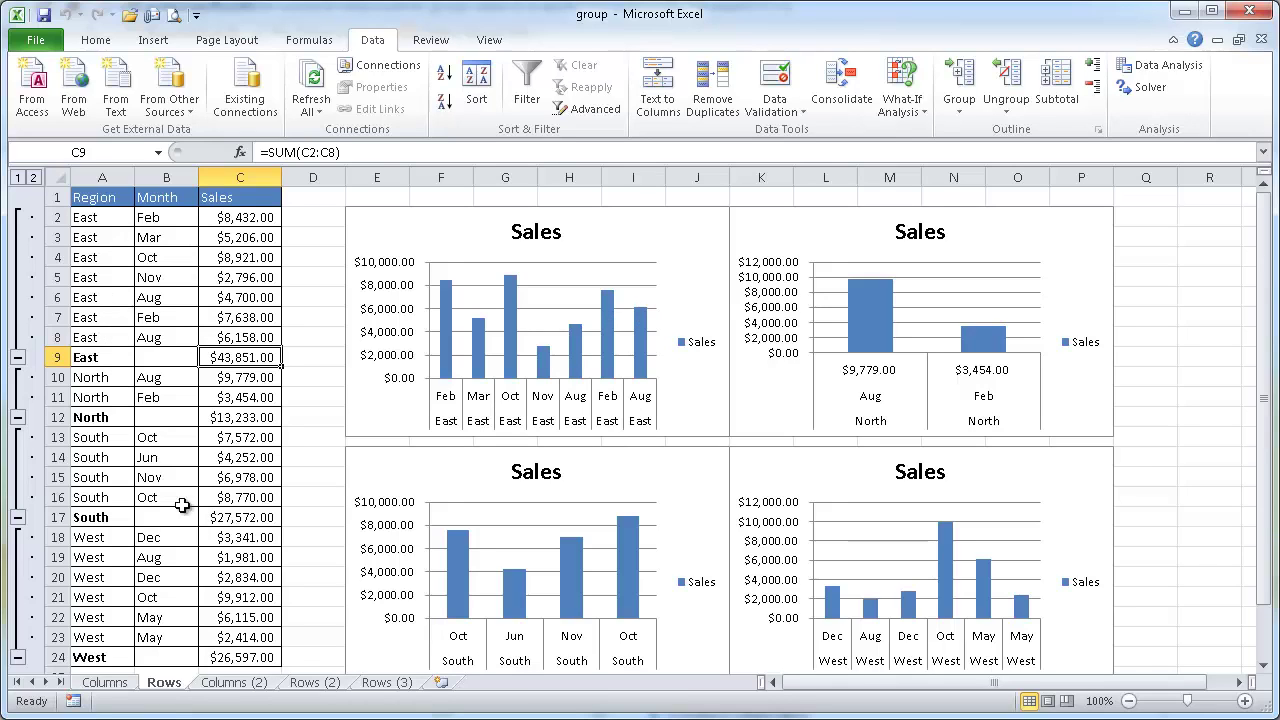
{"action": "left_click", "coordinate": [314, 682]}
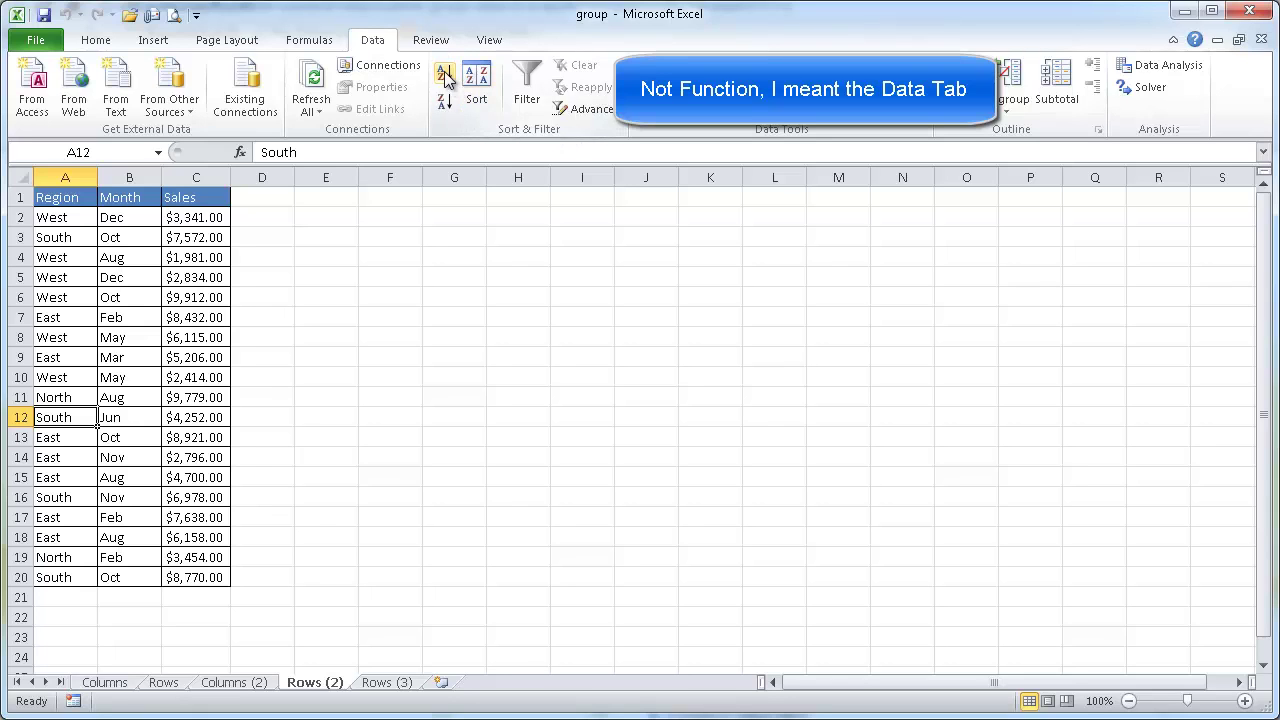
- Look at the sort choices for the Region column and at the Sort dialog, and dismiss both without sorting
{"action": "right_click", "coordinate": [62, 320]}
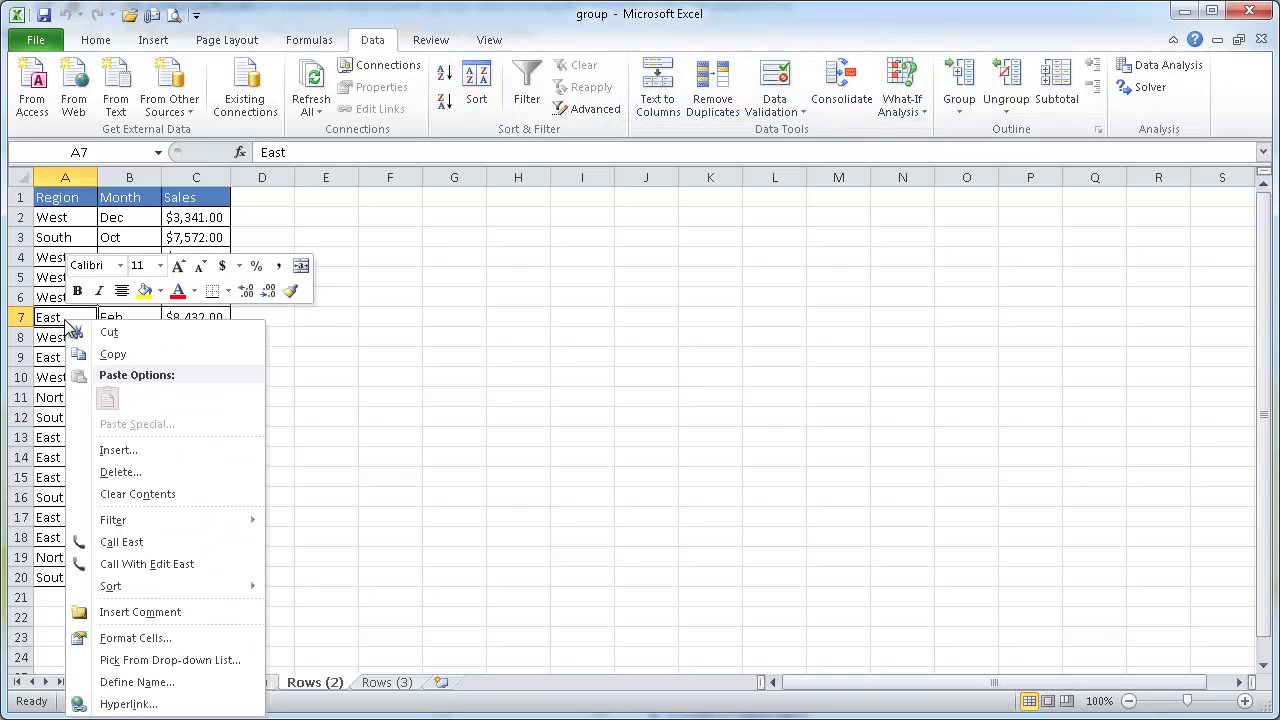
{"action": "mouse_move", "coordinate": [264, 594]}
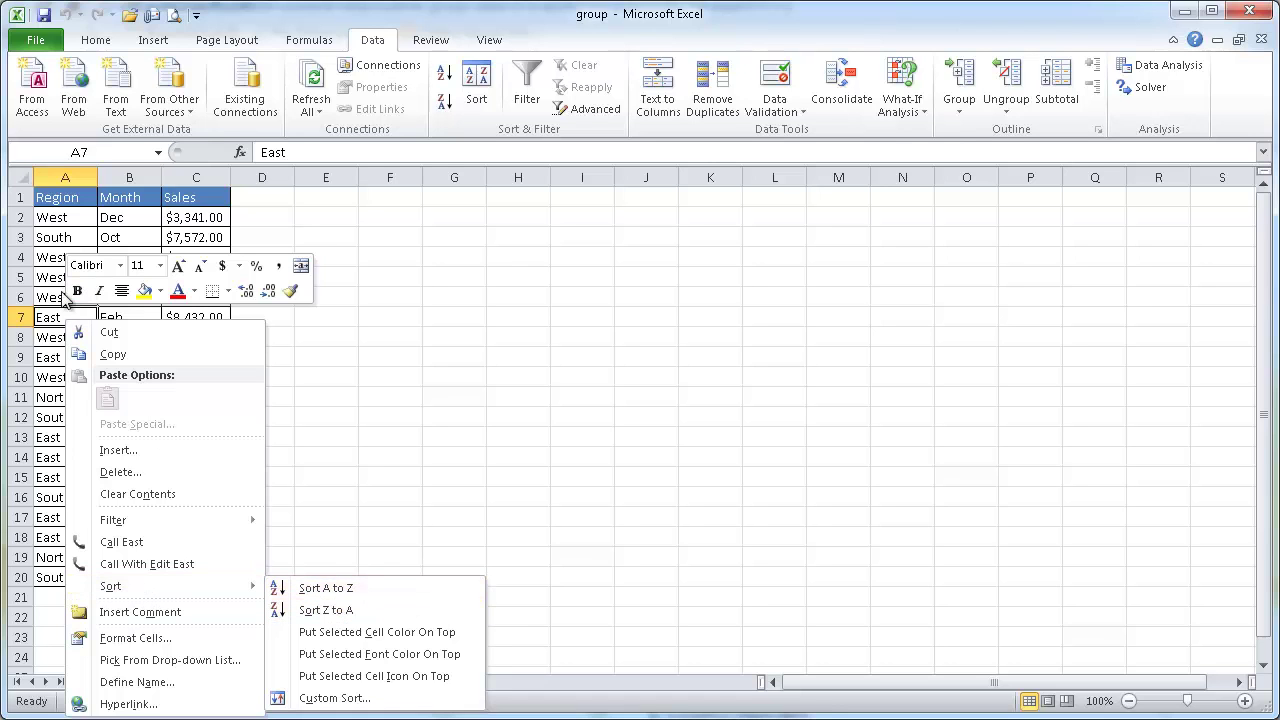
{"action": "key", "text": "Escape"}
{"action": "key", "text": "alt+d"}
{"action": "key", "text": "s"}
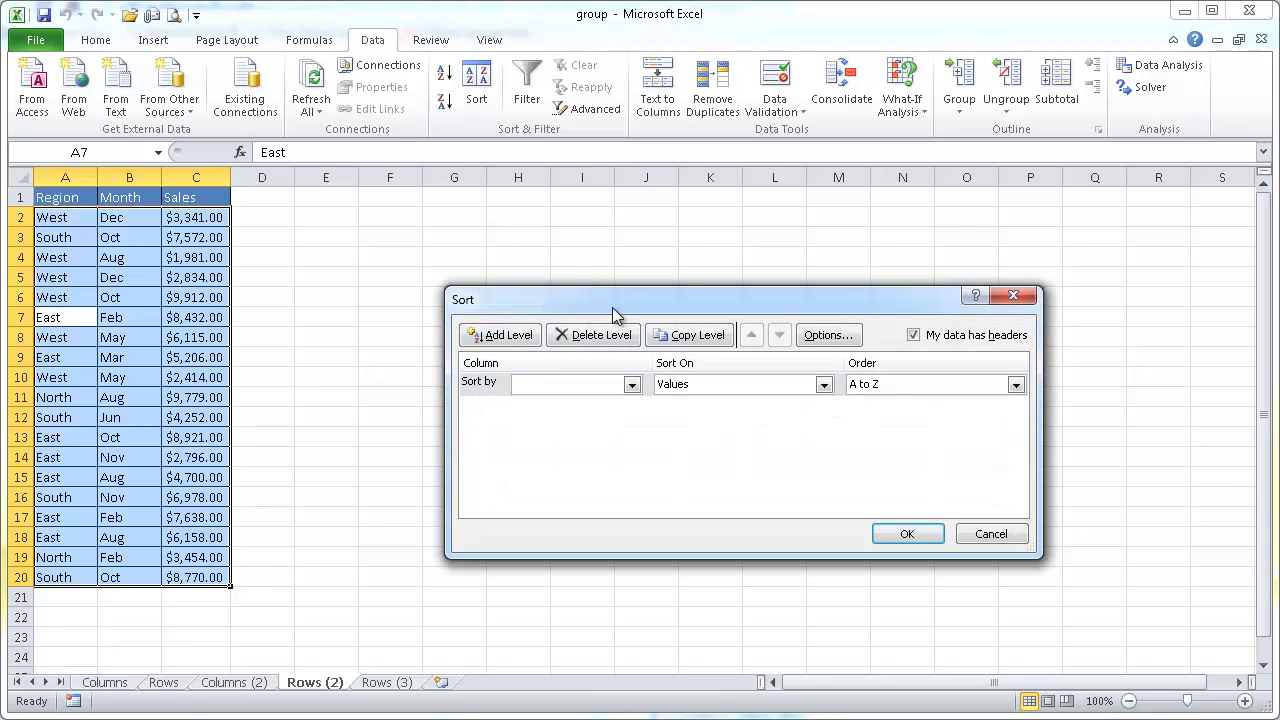
{"action": "left_click", "coordinate": [991, 534]}
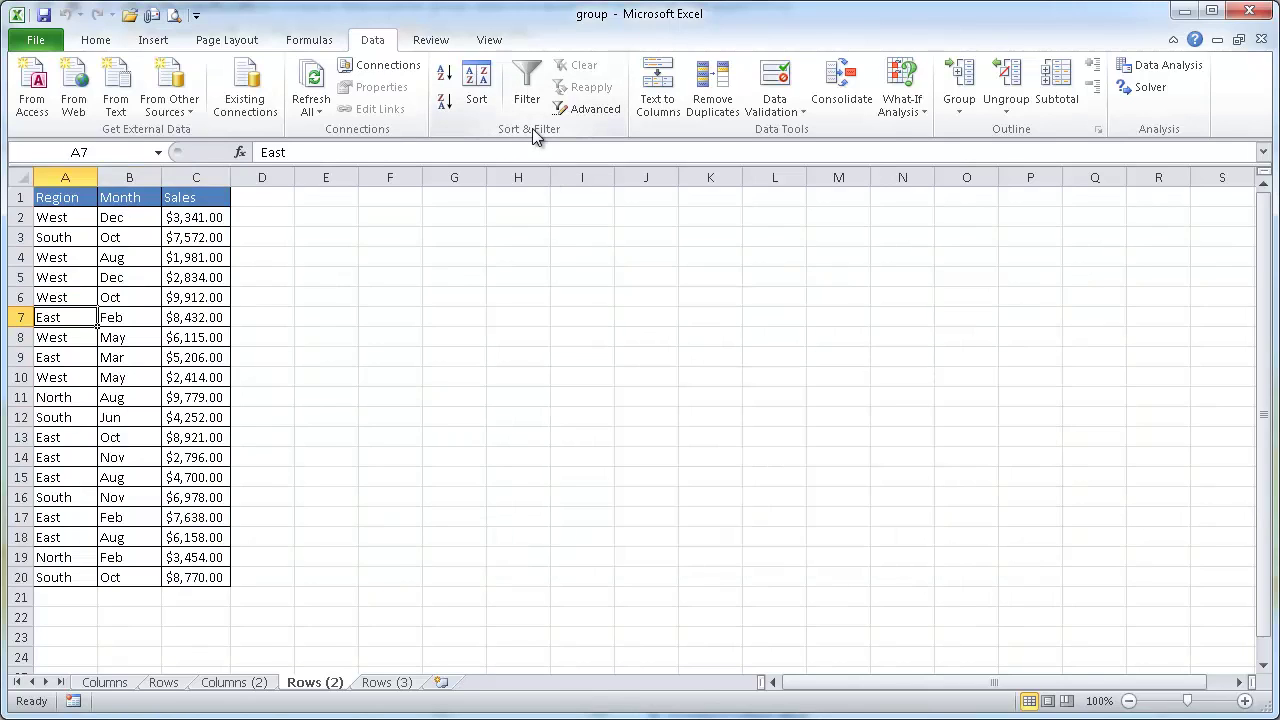
- Sort the Rows (2) table by Region from A to Z
{"action": "left_click", "coordinate": [448, 76]}
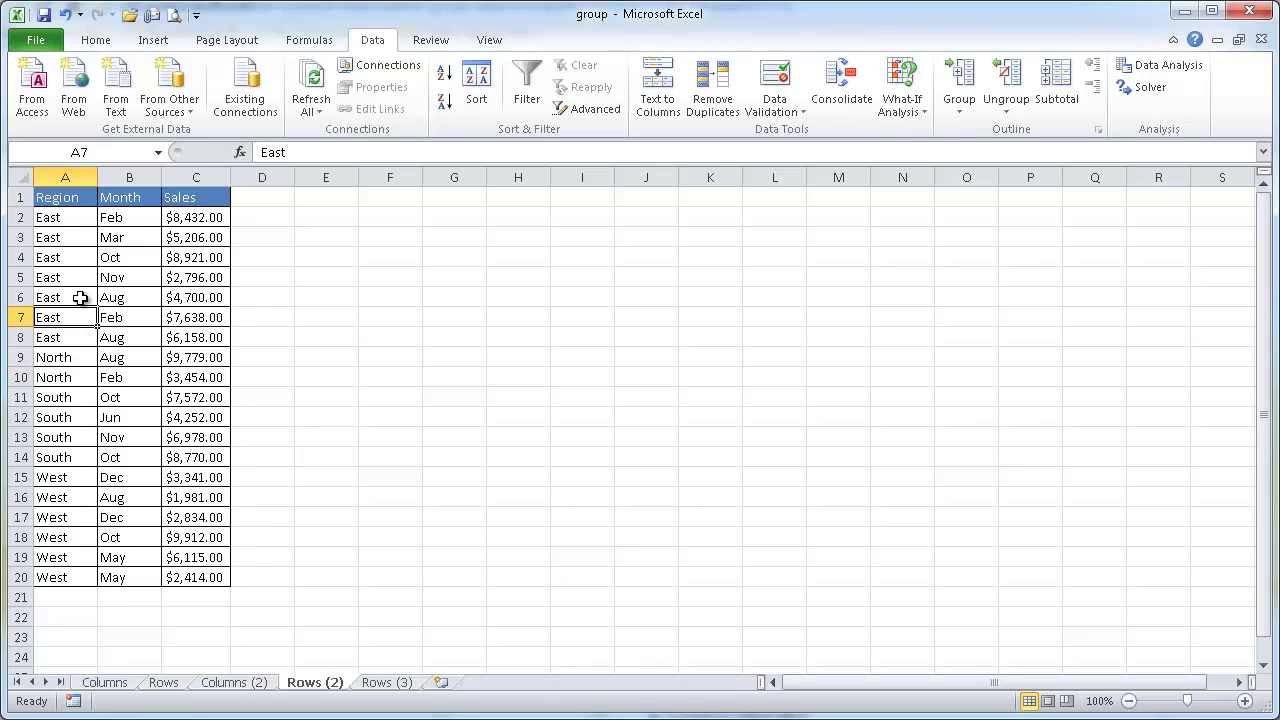
- Insert a blank row 9 between the last East record and the first North record
{"action": "left_click", "coordinate": [21, 357]}
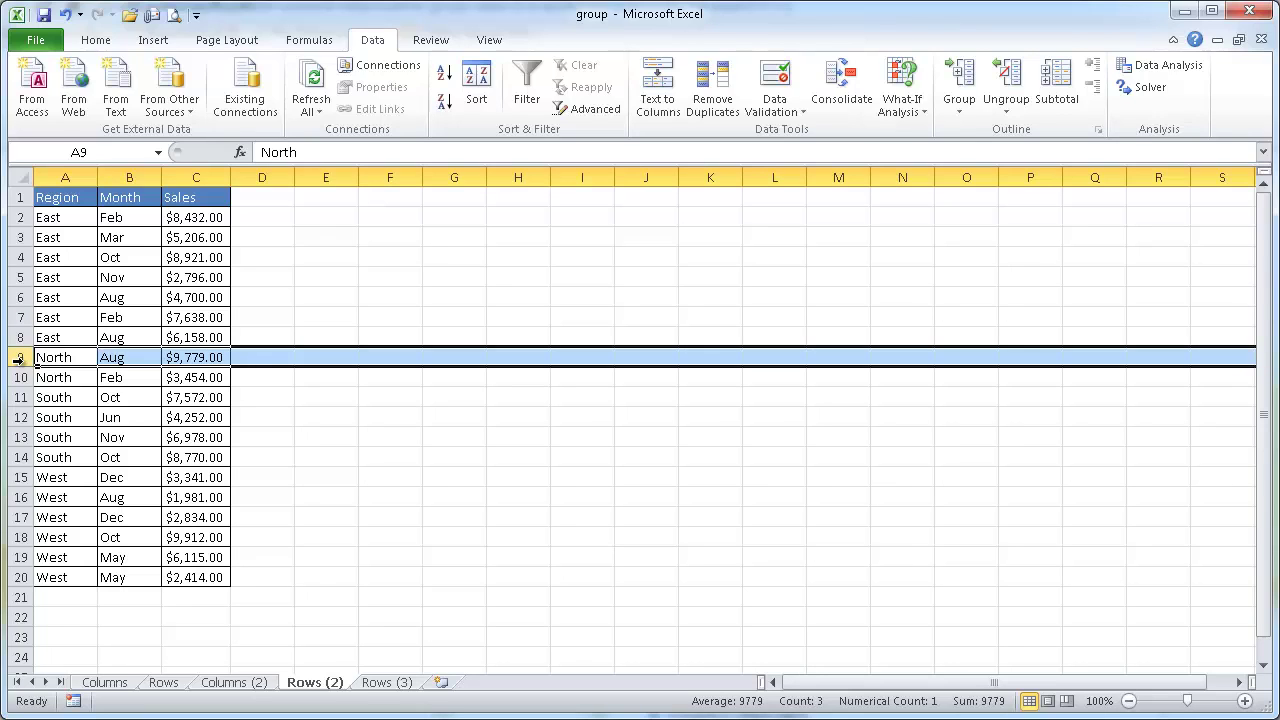
{"action": "right_click", "coordinate": [19, 357]}
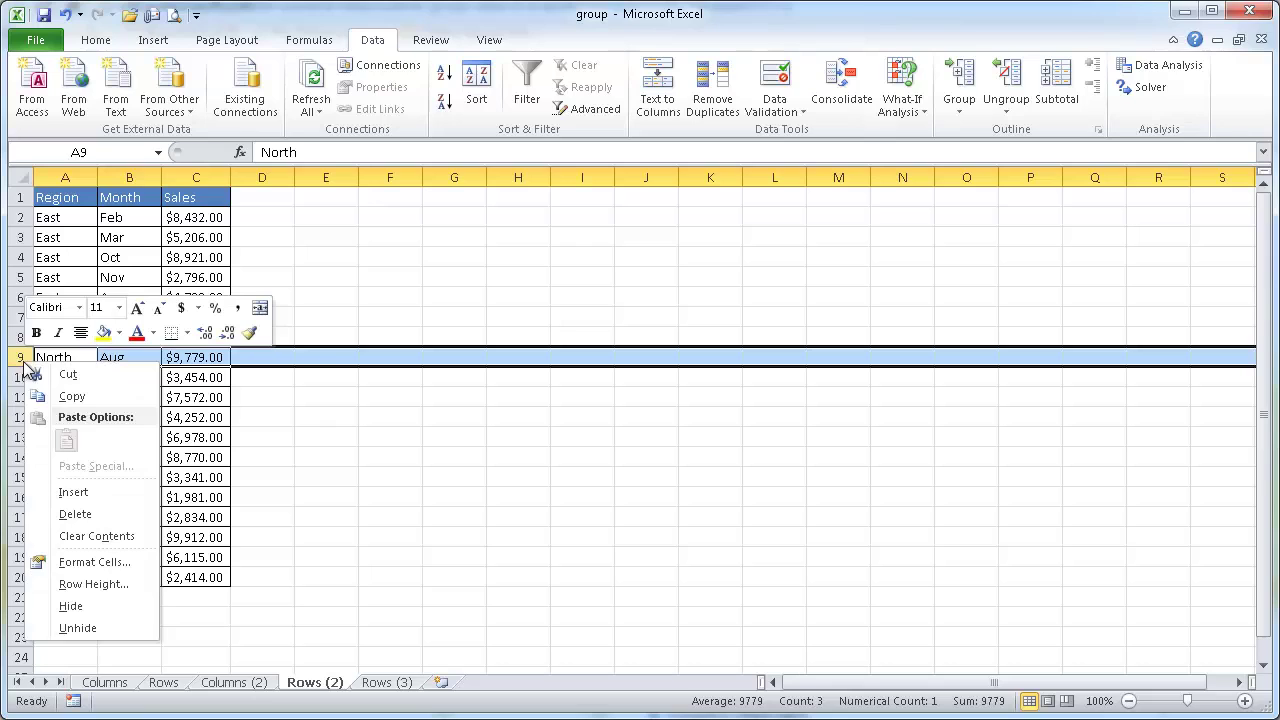
{"action": "left_click", "coordinate": [103, 493]}
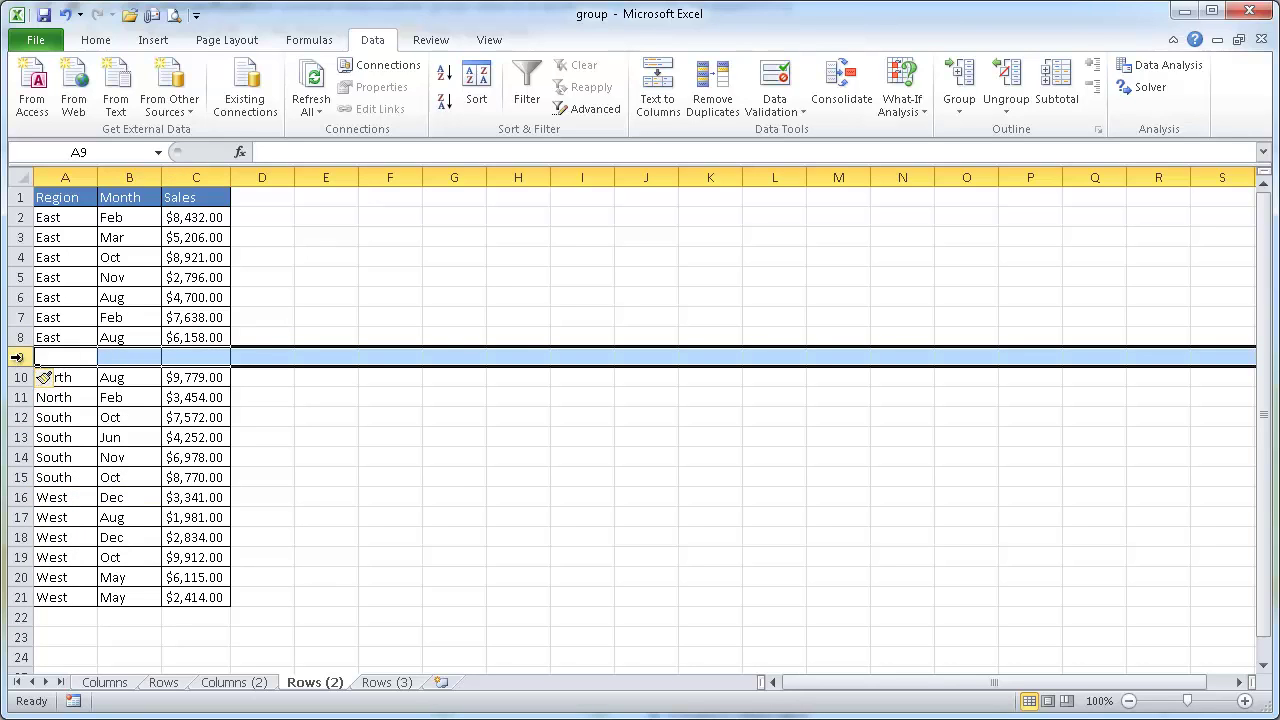
{"action": "right_click", "coordinate": [17, 357]}
{"action": "left_click", "coordinate": [75, 393]}
- Insert a blank row above the first South record and another above the first West record
{"action": "left_click", "coordinate": [16, 417]}
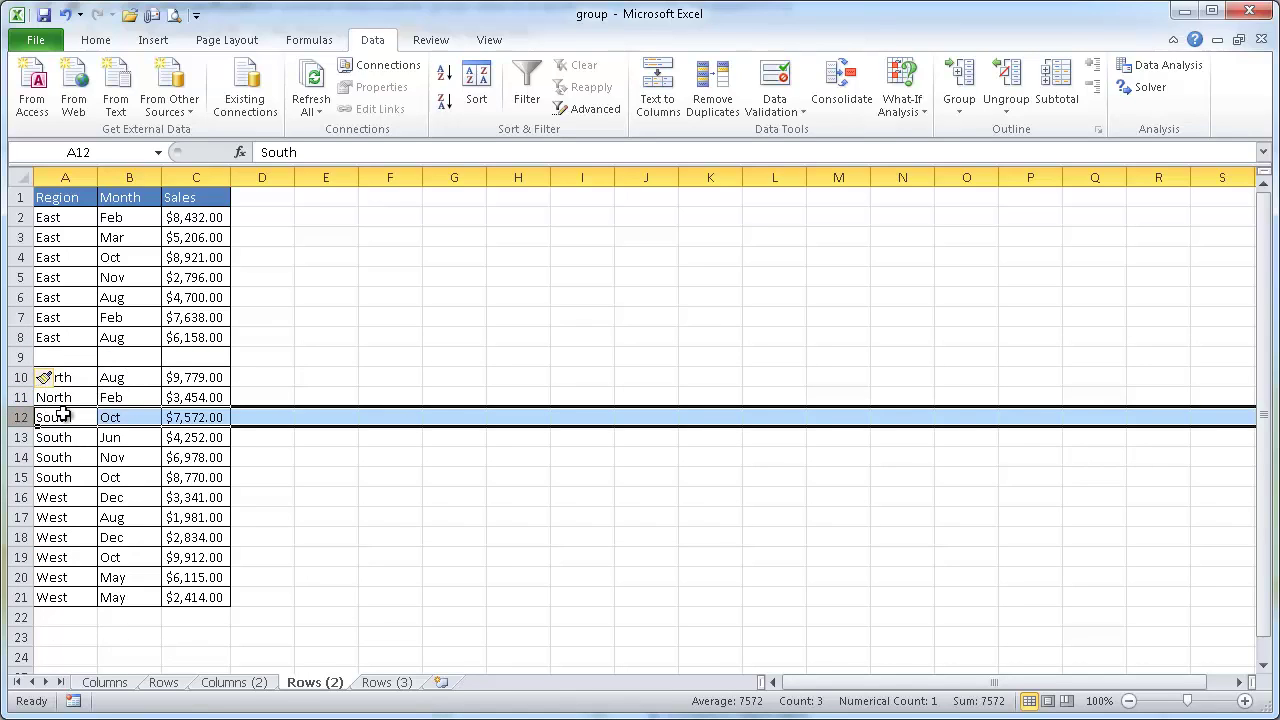
{"action": "key", "text": "ctrl+shift+plus"}
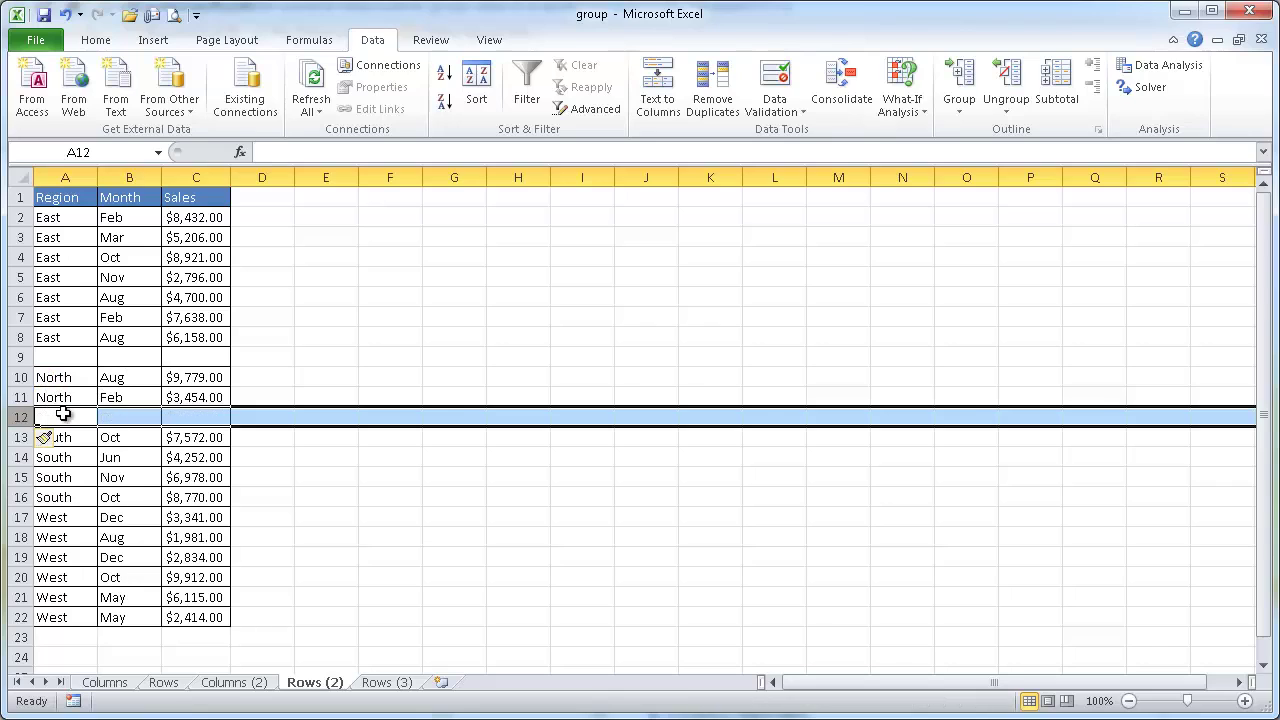
{"action": "left_click", "coordinate": [21, 517]}
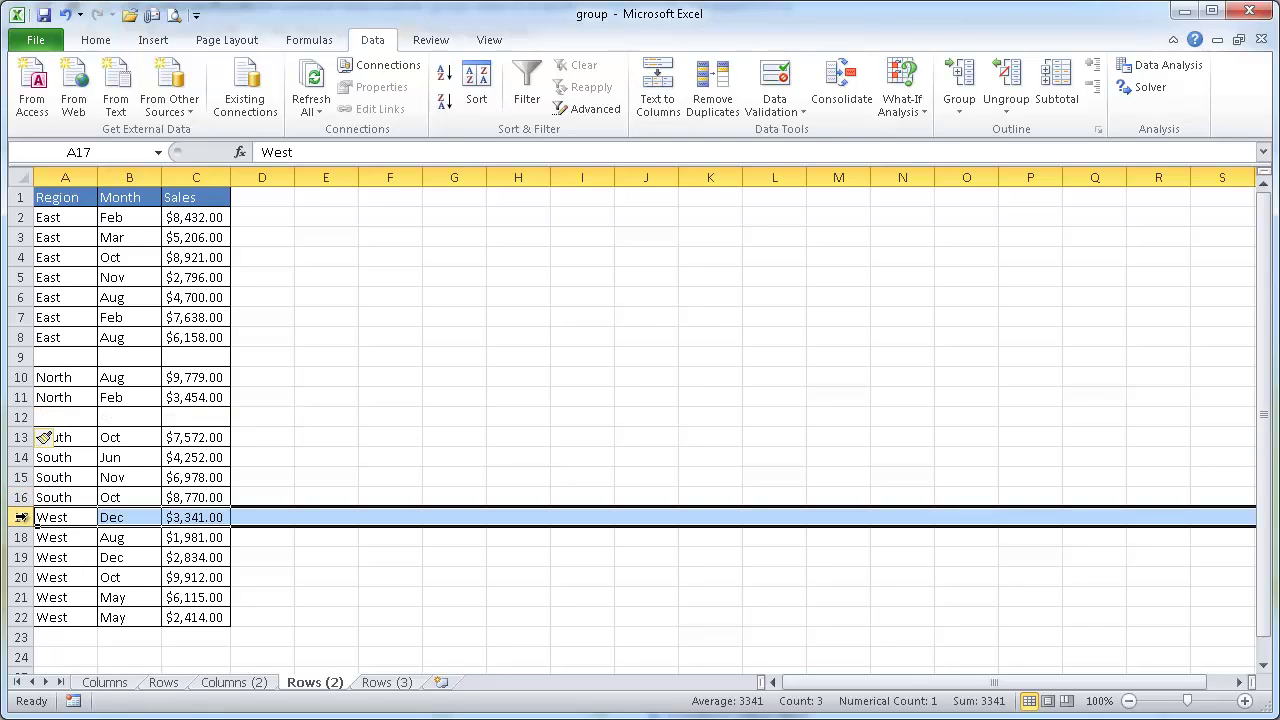
{"action": "key", "text": "ctrl+shift+plus"}
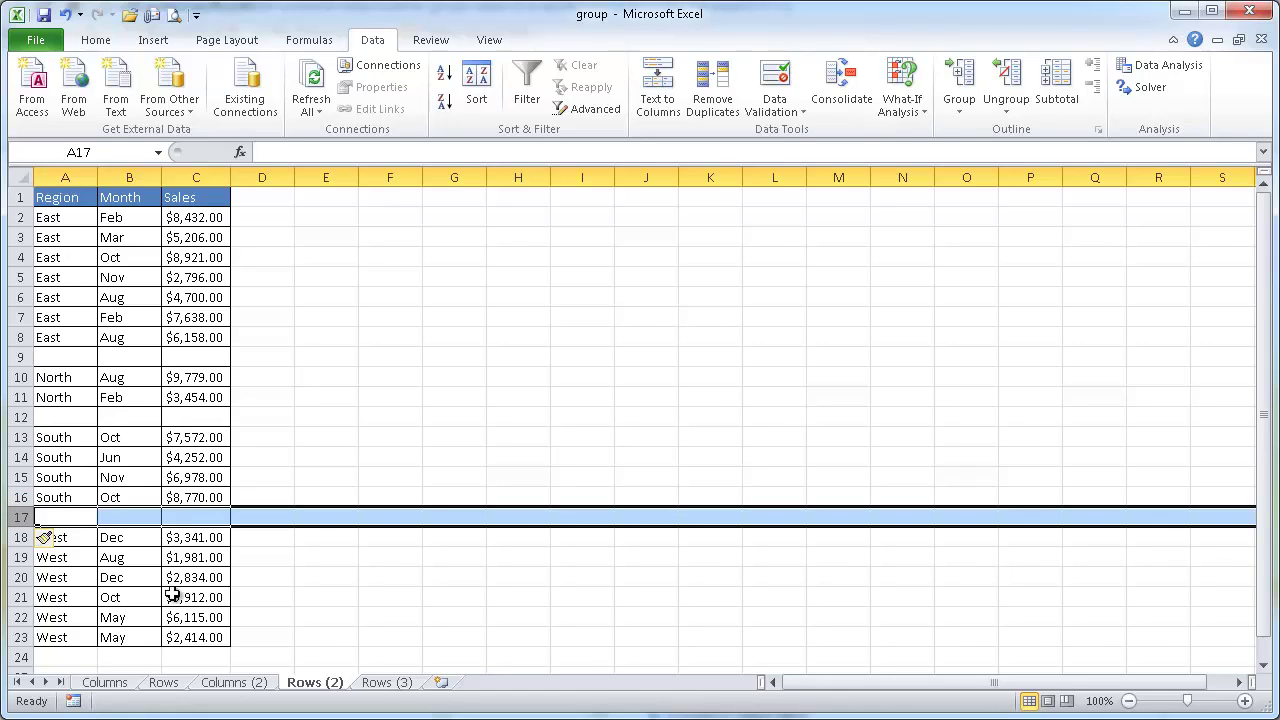
- Take back the two blank rows inserted above the first South and first West records
{"action": "left_click", "coordinate": [20, 658]}
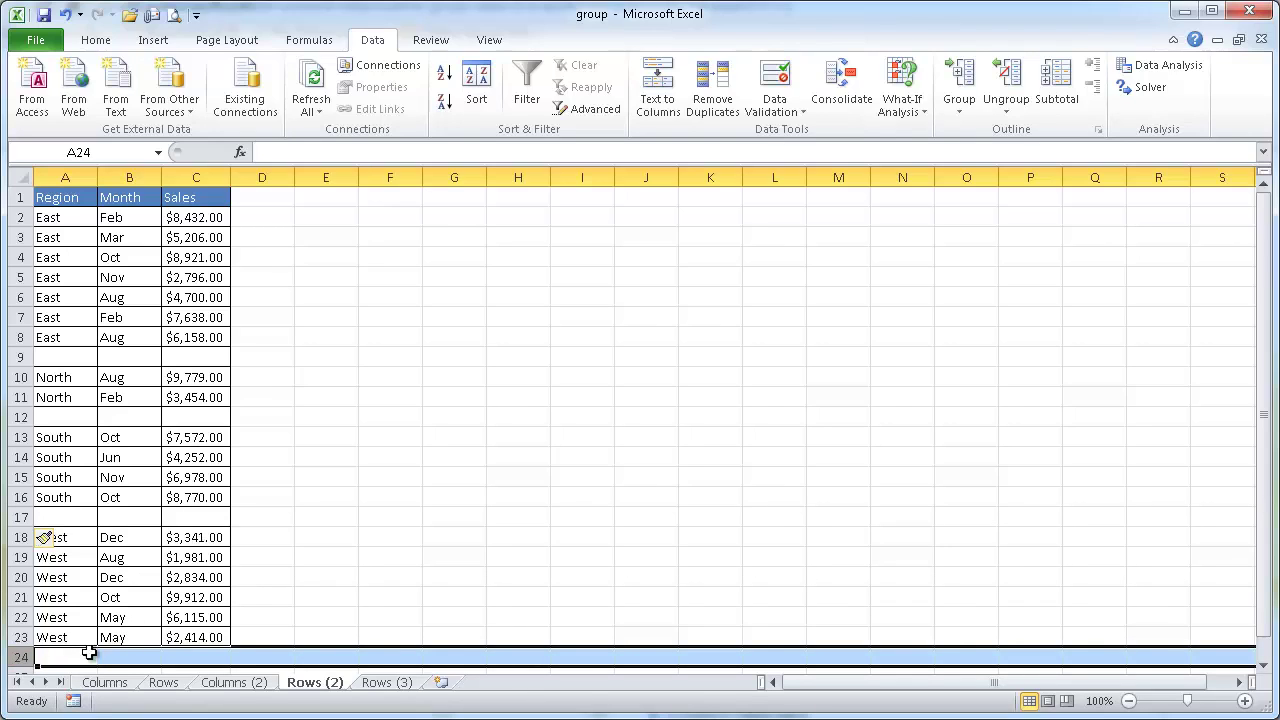
{"action": "key", "text": "ctrl+z"}
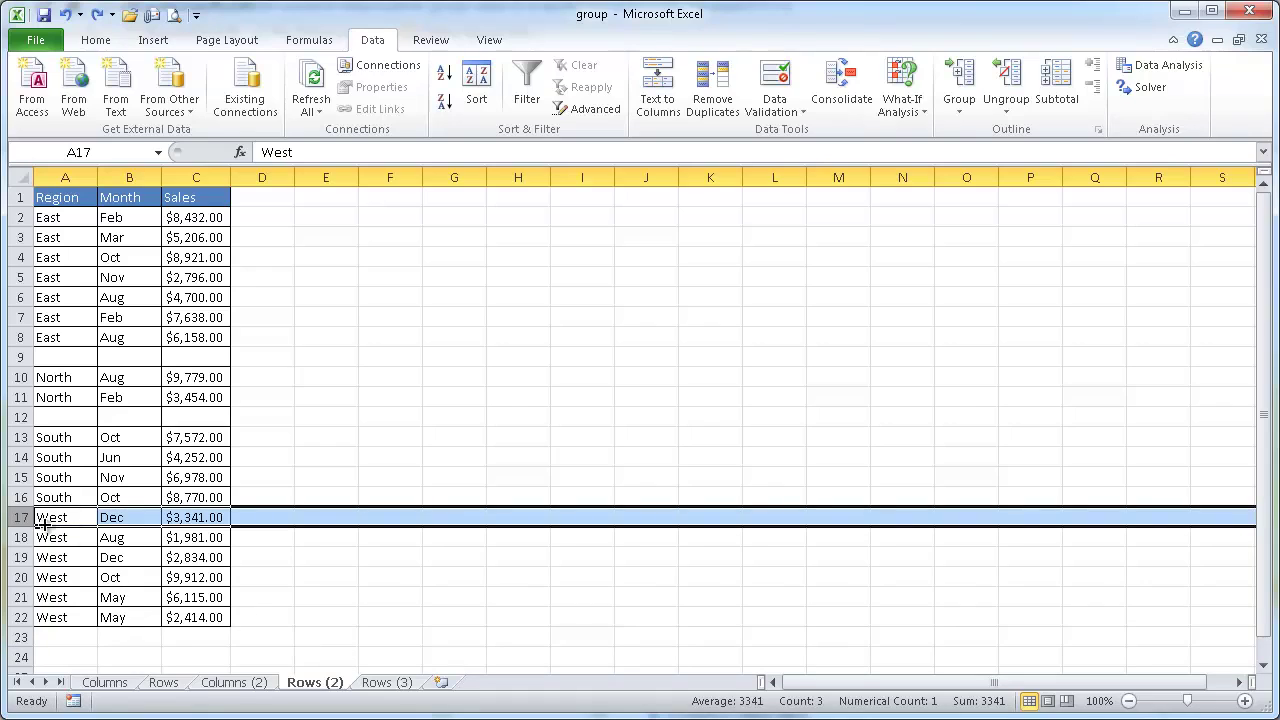
{"action": "left_click", "coordinate": [18, 417]}
{"action": "key", "text": "ctrl+minus"}
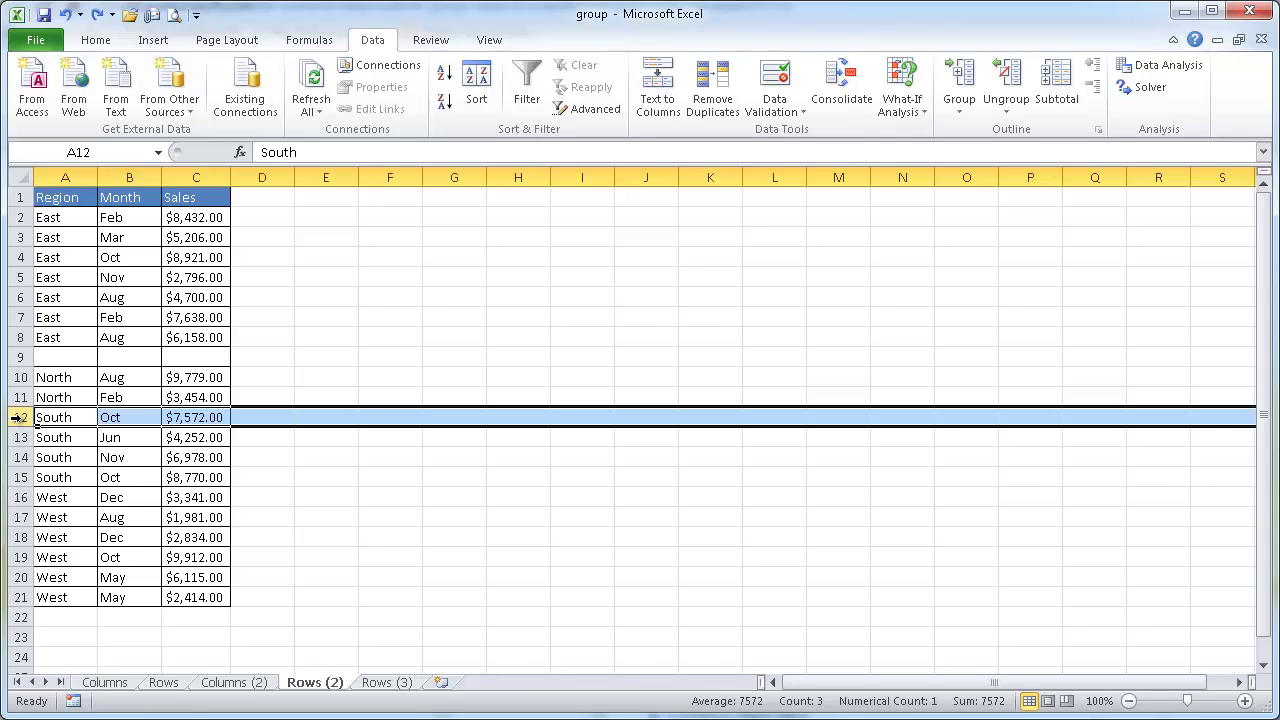
- Insert blank rows 12 and 17 to separate the North, South and West records
{"action": "key", "text": "ctrl+shift+equal"}
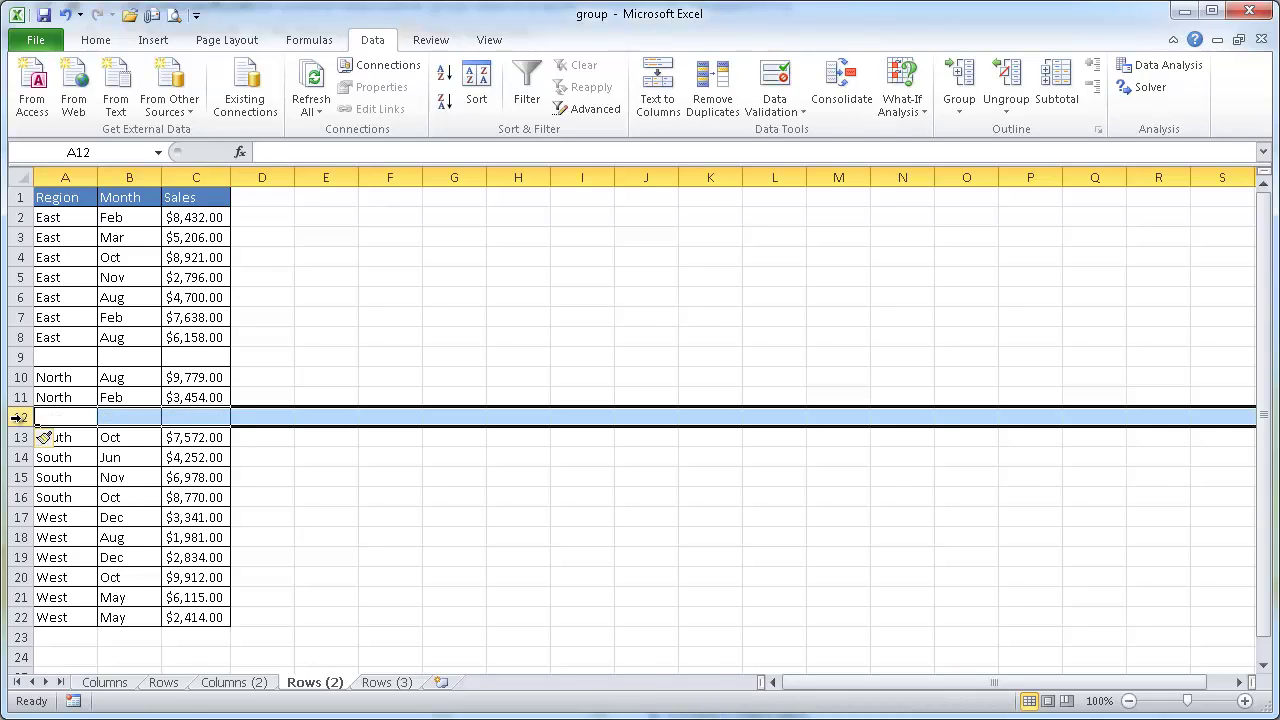
{"action": "left_click", "coordinate": [18, 517]}
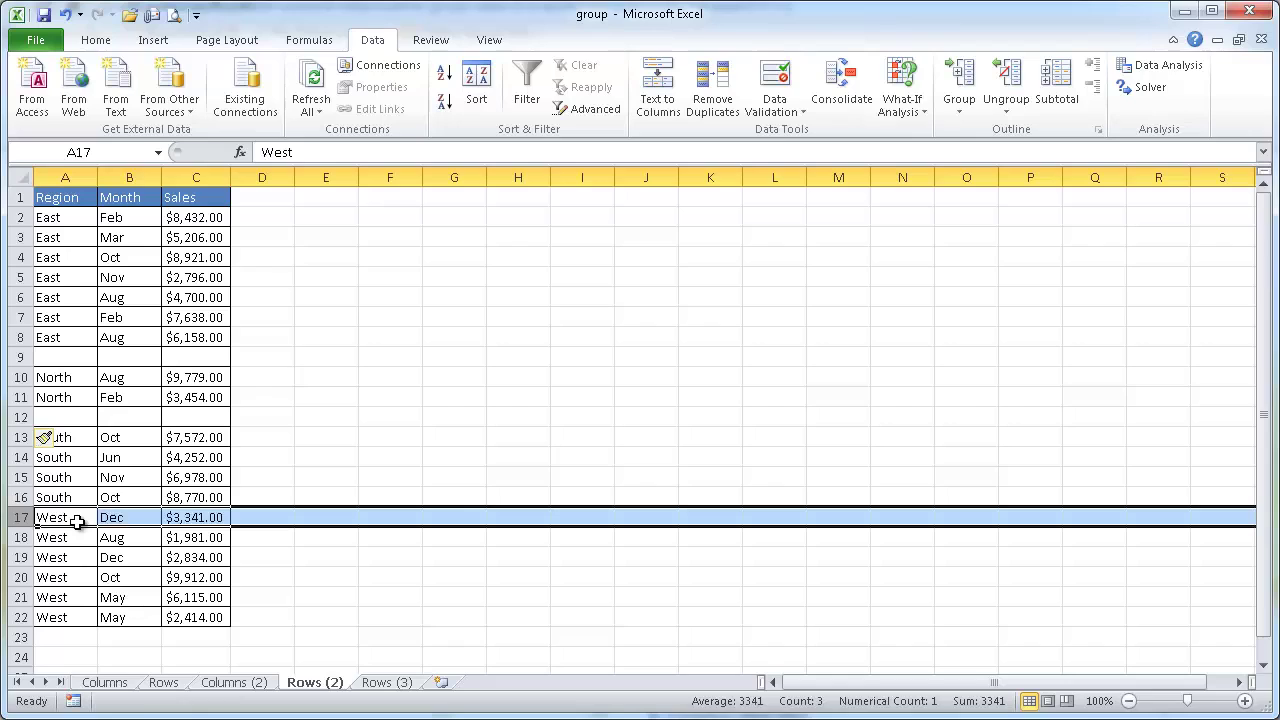
{"action": "key", "text": "ctrl+shift+equal"}
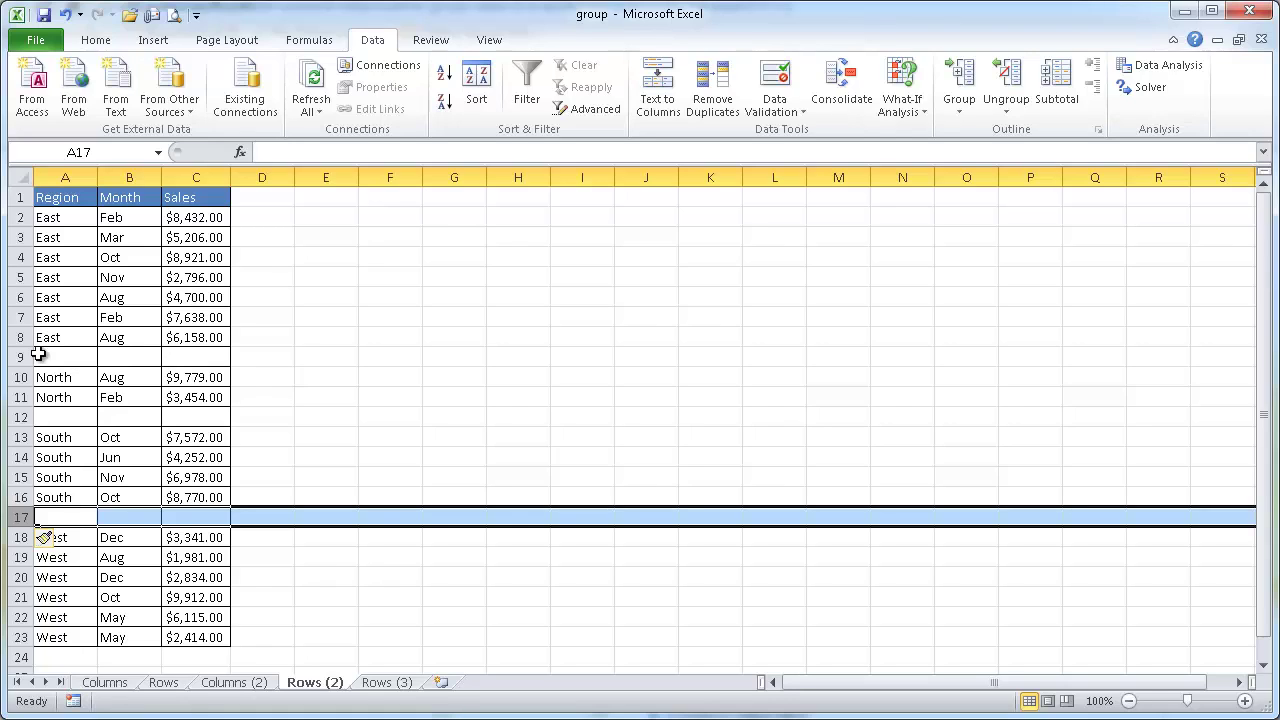
- Copy the region names East and North into the blank cells A9 and A12 below their records
{"action": "left_click", "coordinate": [63, 338]}
{"action": "key", "text": "ctrl+c"}
{"action": "left_click", "coordinate": [60, 357]}
{"action": "key", "text": "ctrl+v"}
{"action": "left_click", "coordinate": [58, 400]}
{"action": "key", "text": "ctrl+c"}
{"action": "left_click", "coordinate": [57, 418]}
{"action": "key", "text": "ctrl+v"}
- Copy the region names South and West into cells A17 and A24 below their records
{"action": "left_click", "coordinate": [58, 497]}
{"action": "key", "text": "ctrl+c"}
{"action": "left_click", "coordinate": [61, 516]}
{"action": "key", "text": "ctrl+v"}
{"action": "left_click", "coordinate": [70, 637]}
{"action": "key", "text": "ctrl+c"}
{"action": "left_click", "coordinate": [72, 660]}
{"action": "key", "text": "ctrl+v"}
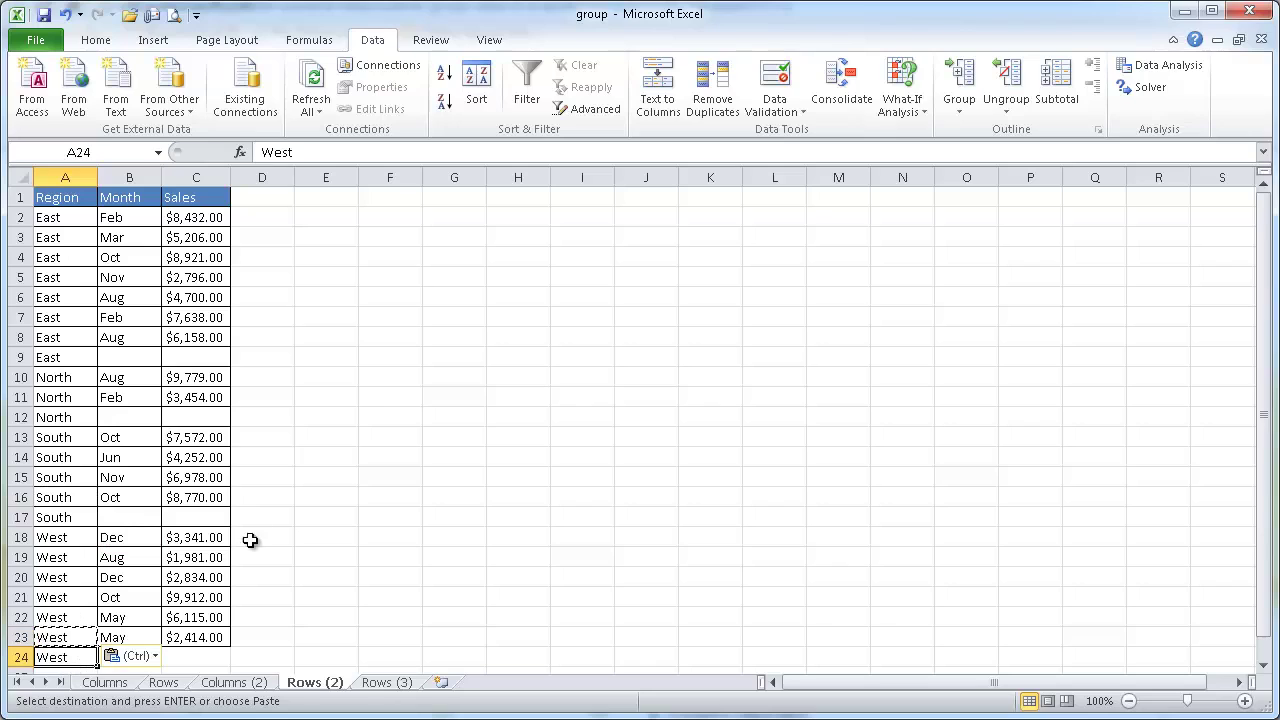
- Enter a SUM formula in C9 that totals the East sales in C2:C8
{"action": "left_click", "coordinate": [189, 358]}
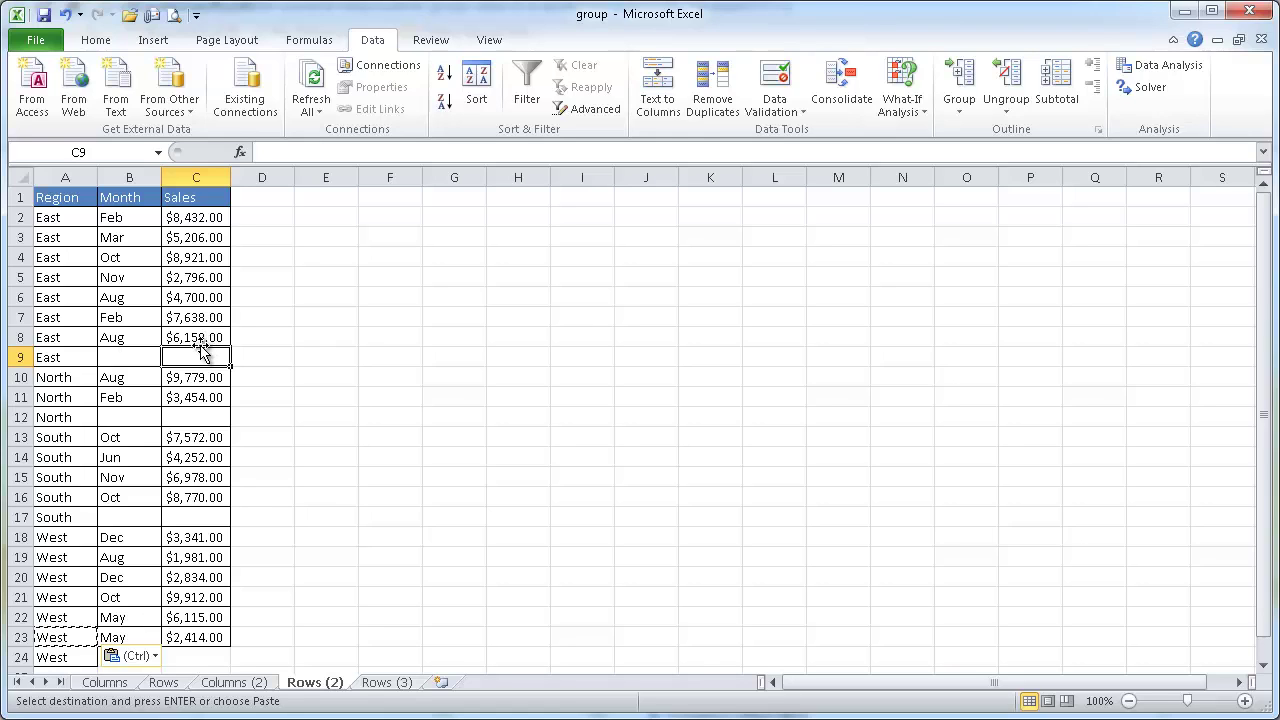
{"action": "type", "text": "=sum"}
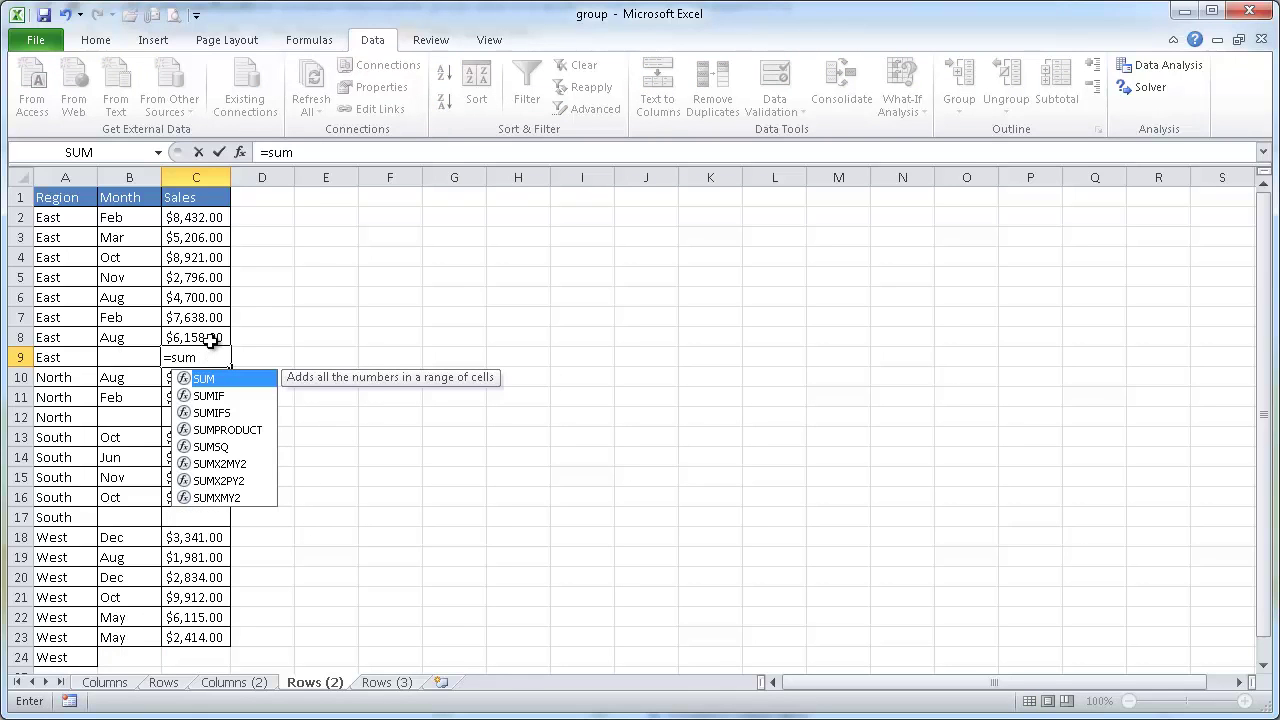
{"action": "key", "text": "Escape"}
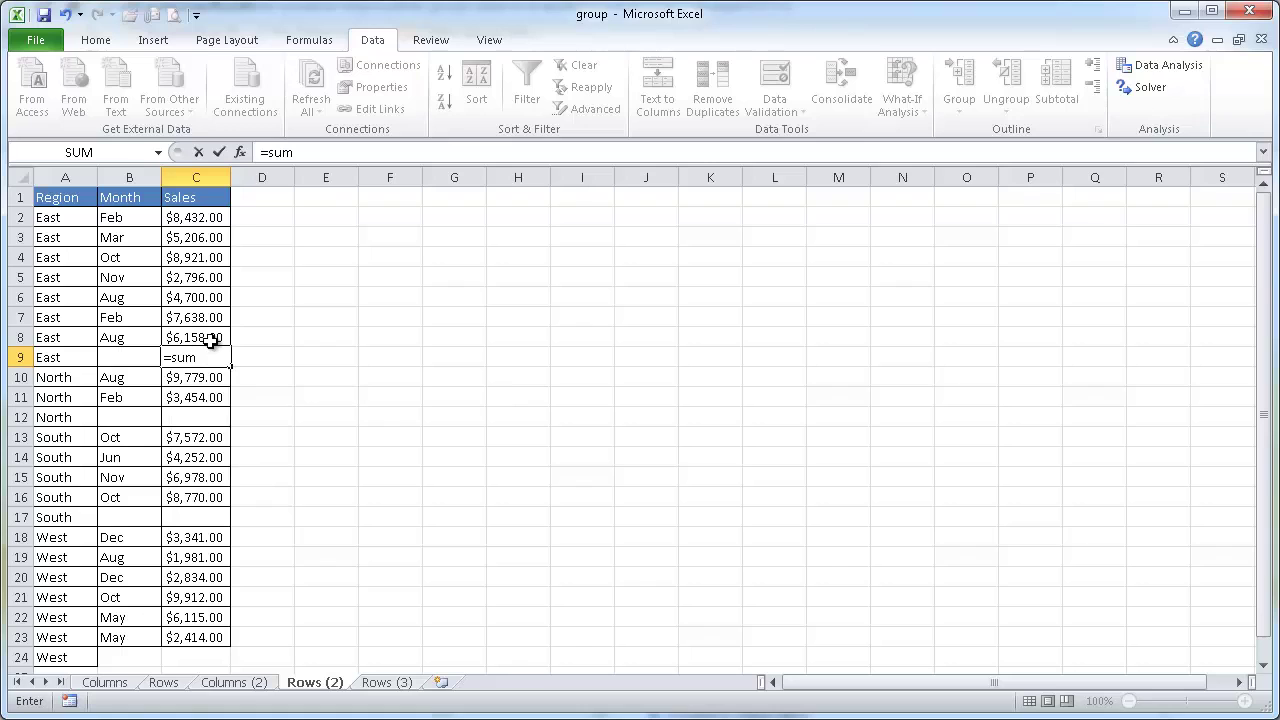
{"action": "type", "text": "("}
{"action": "left_click_drag", "start_coordinate": [210, 340], "coordinate": [204, 219]}
{"action": "key", "text": "Return"}
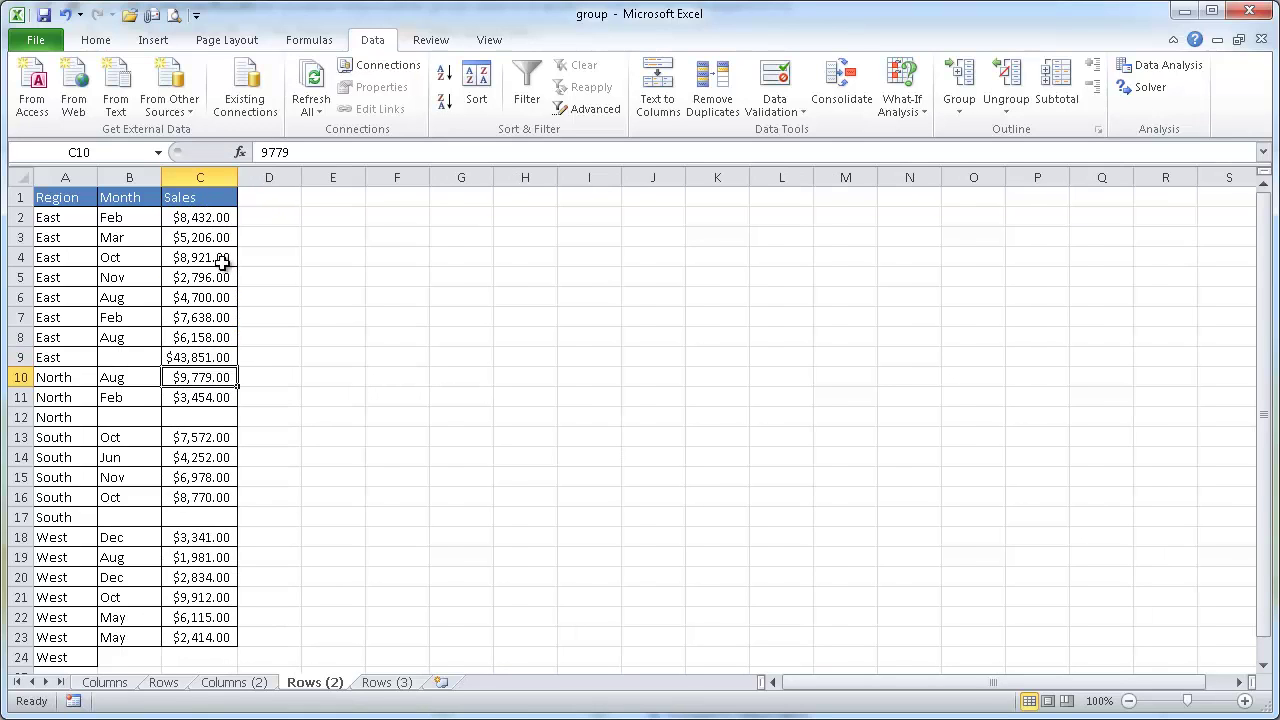
- AutoSum the North, South and West sales in C12, C17 and C24, using ranges C10:C11, C13:C16 and C18:C23
{"action": "left_click", "coordinate": [202, 414]}
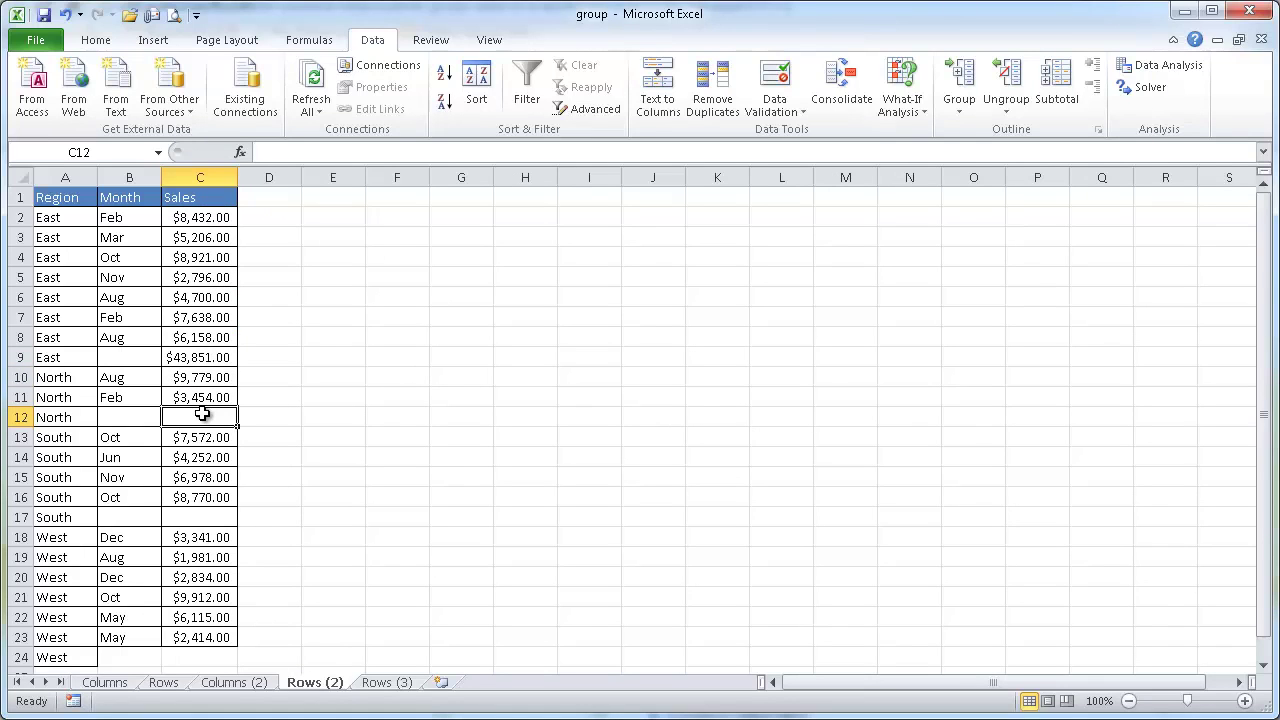
{"action": "key", "text": "alt+equal"}
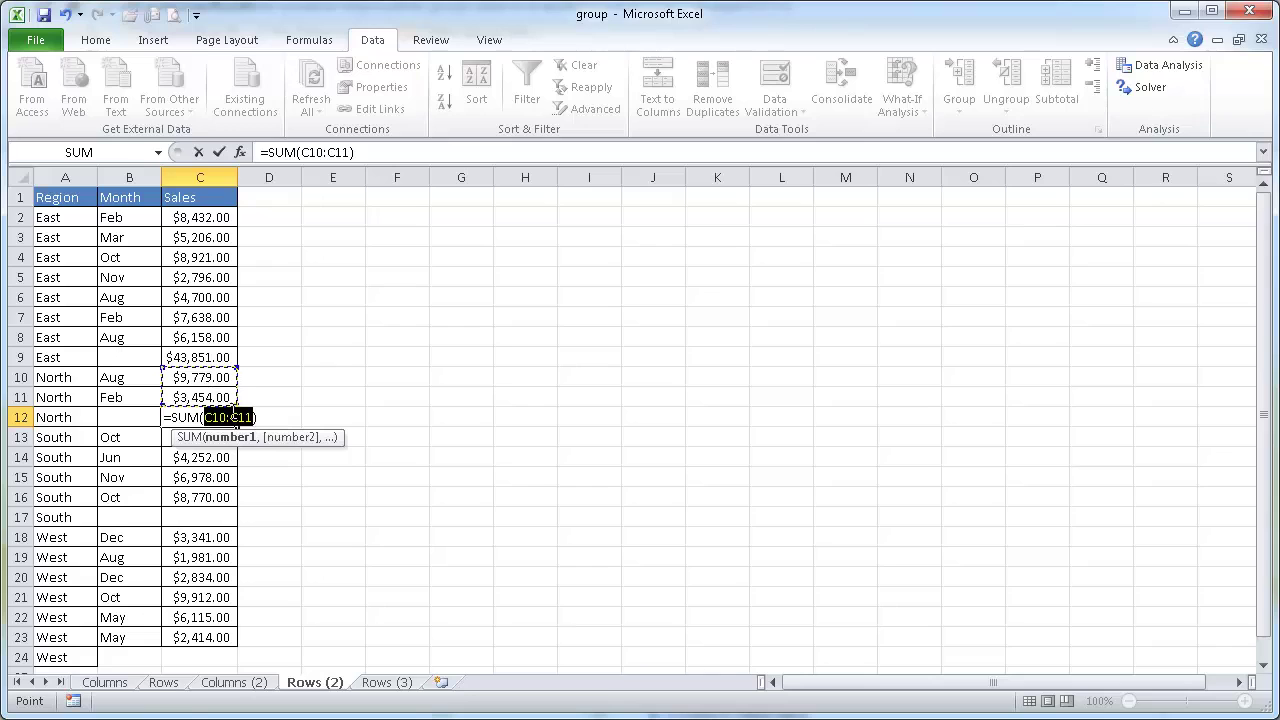
{"action": "key", "text": "Return"}
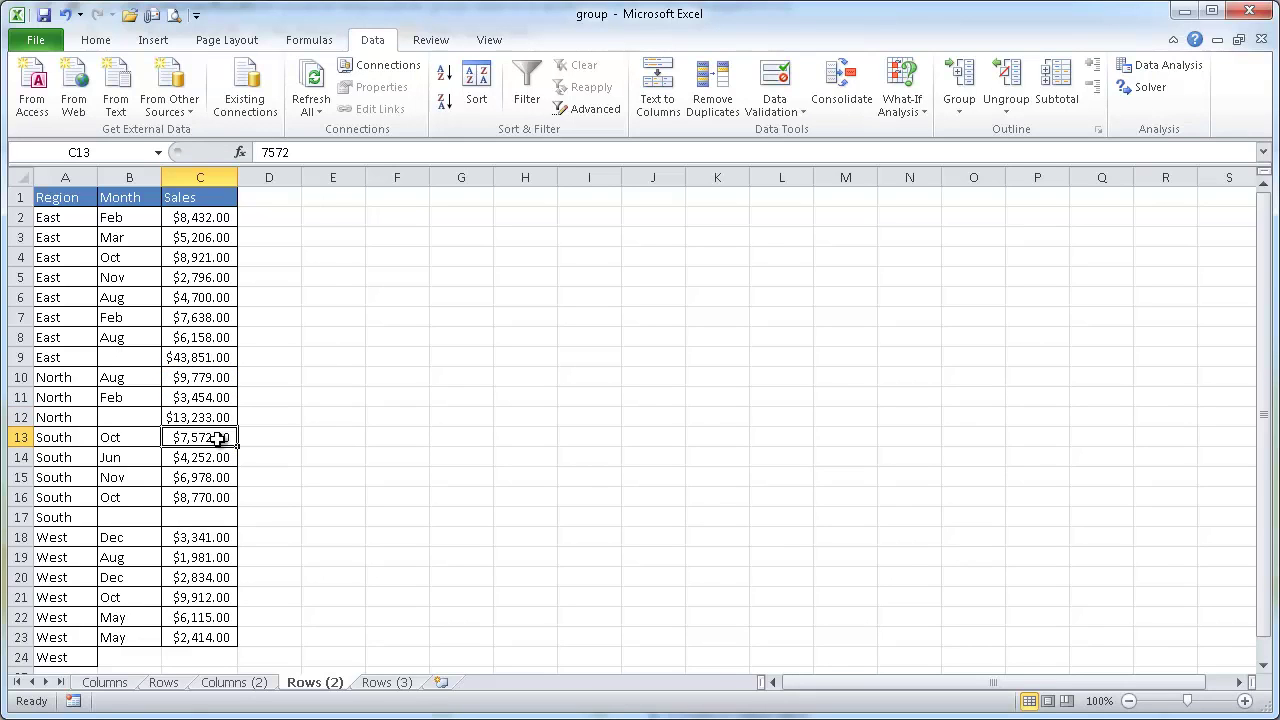
{"action": "left_click", "coordinate": [199, 523]}
{"action": "key", "text": "alt+equal"}
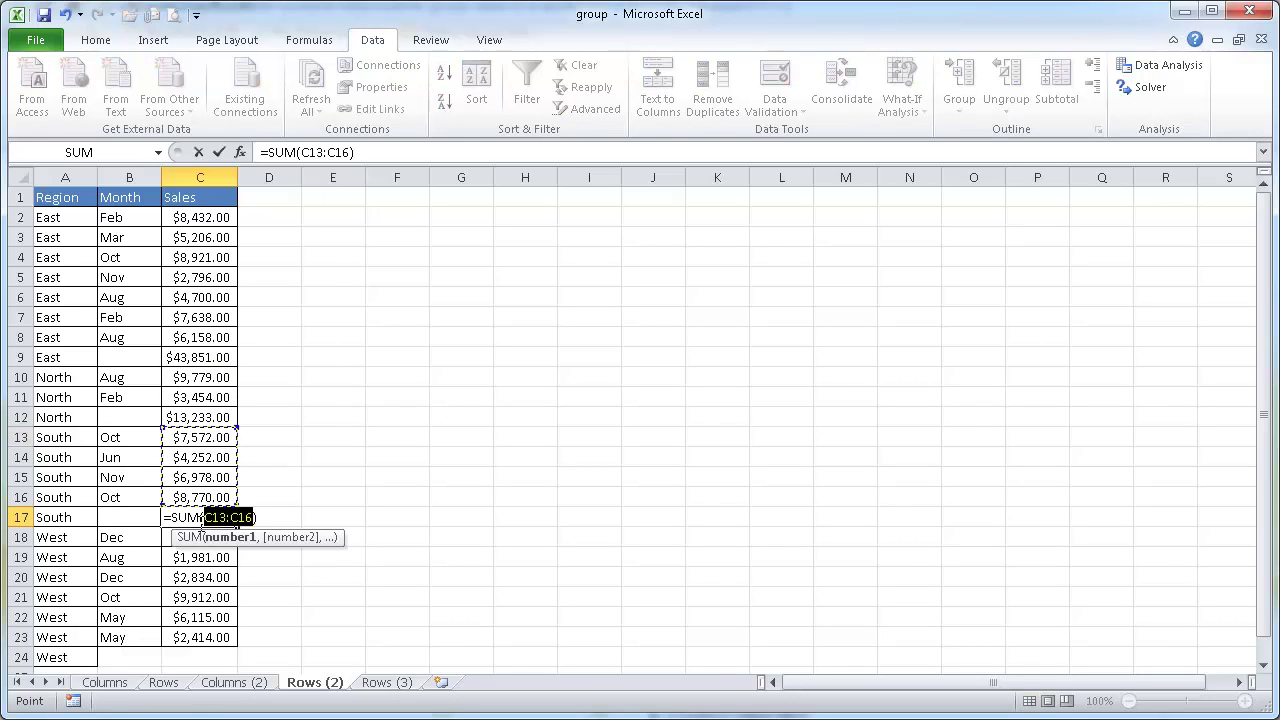
{"action": "key", "text": "Return"}
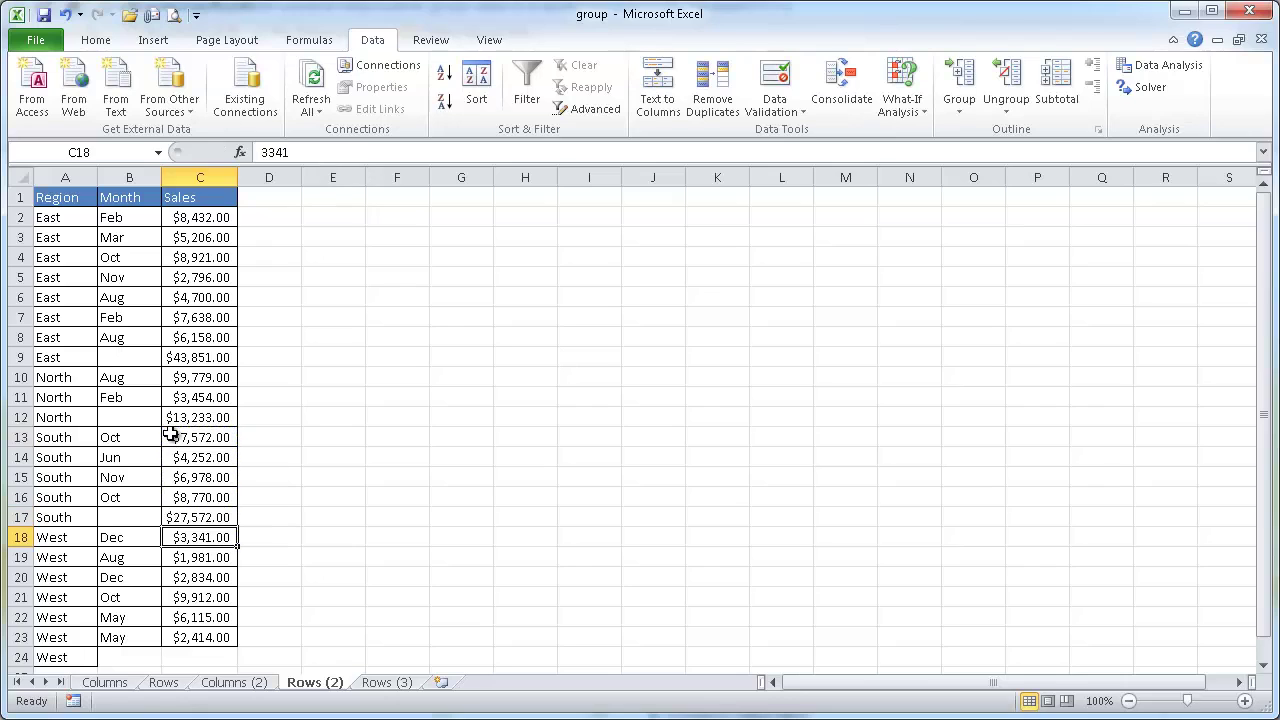
{"action": "left_click", "coordinate": [204, 658]}
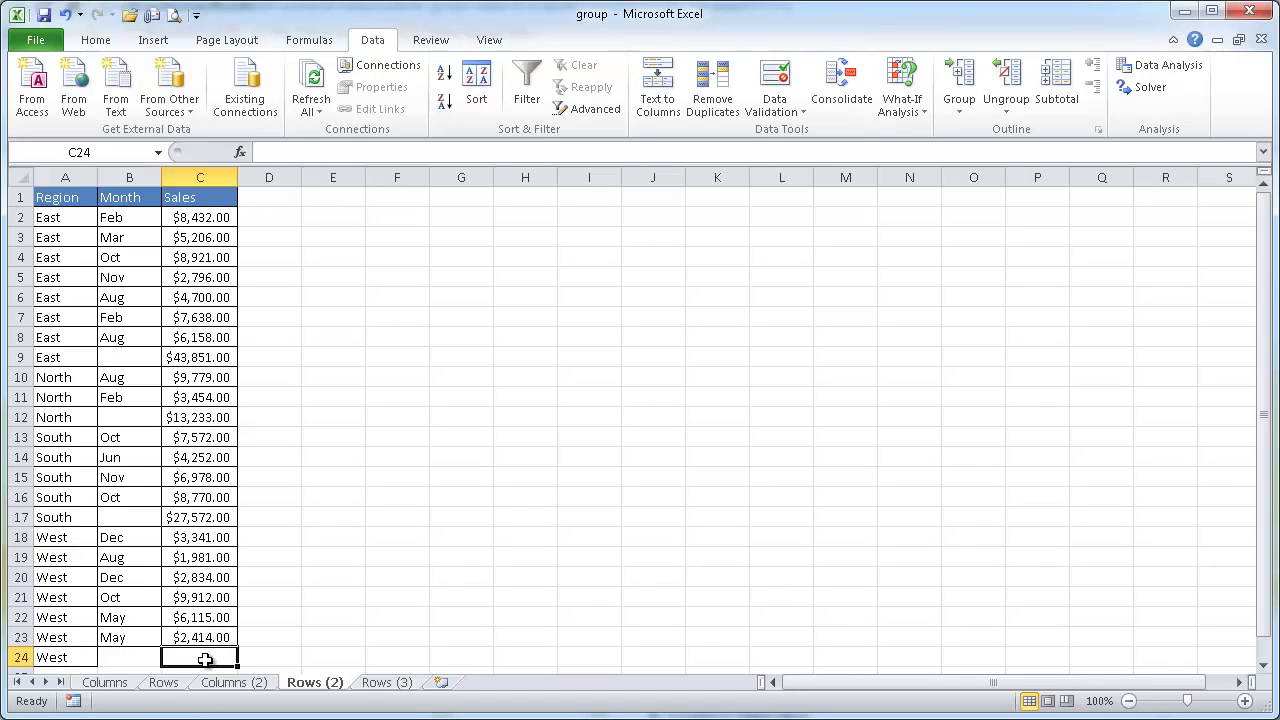
{"action": "key", "text": "alt+equal"}
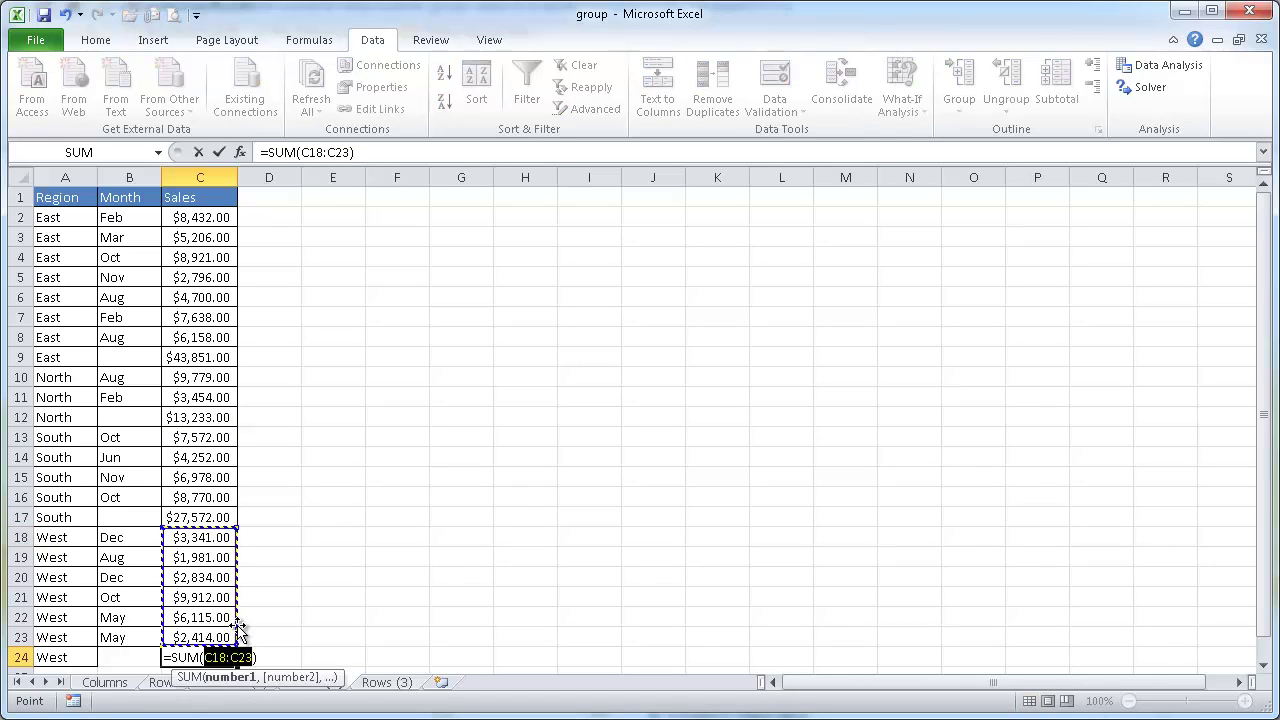
{"action": "key", "text": "Return"}
{"action": "scroll", "coordinate": [555, 325], "scroll_direction": "up", "scroll_amount": 1}
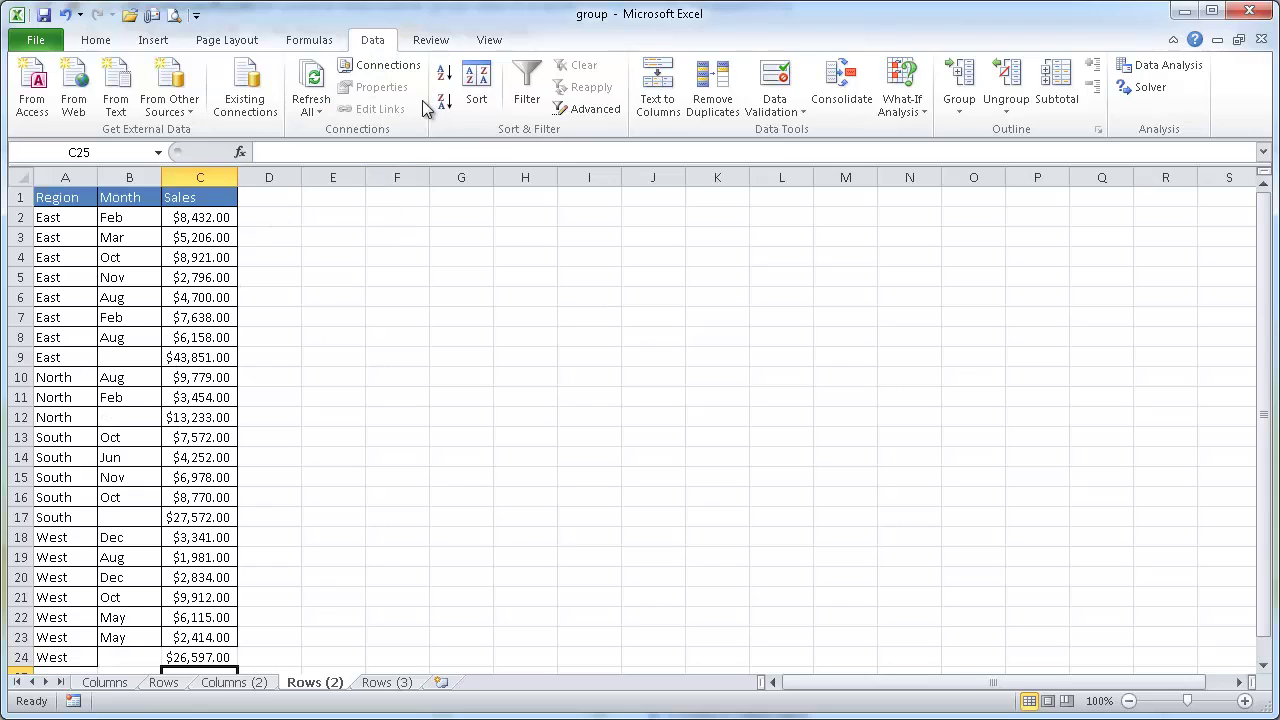
- Apply Auto Outline to the Rows (2) data, and test it by collapsing to level 1 and expanding to level 2
{"action": "left_click", "coordinate": [960, 108]}
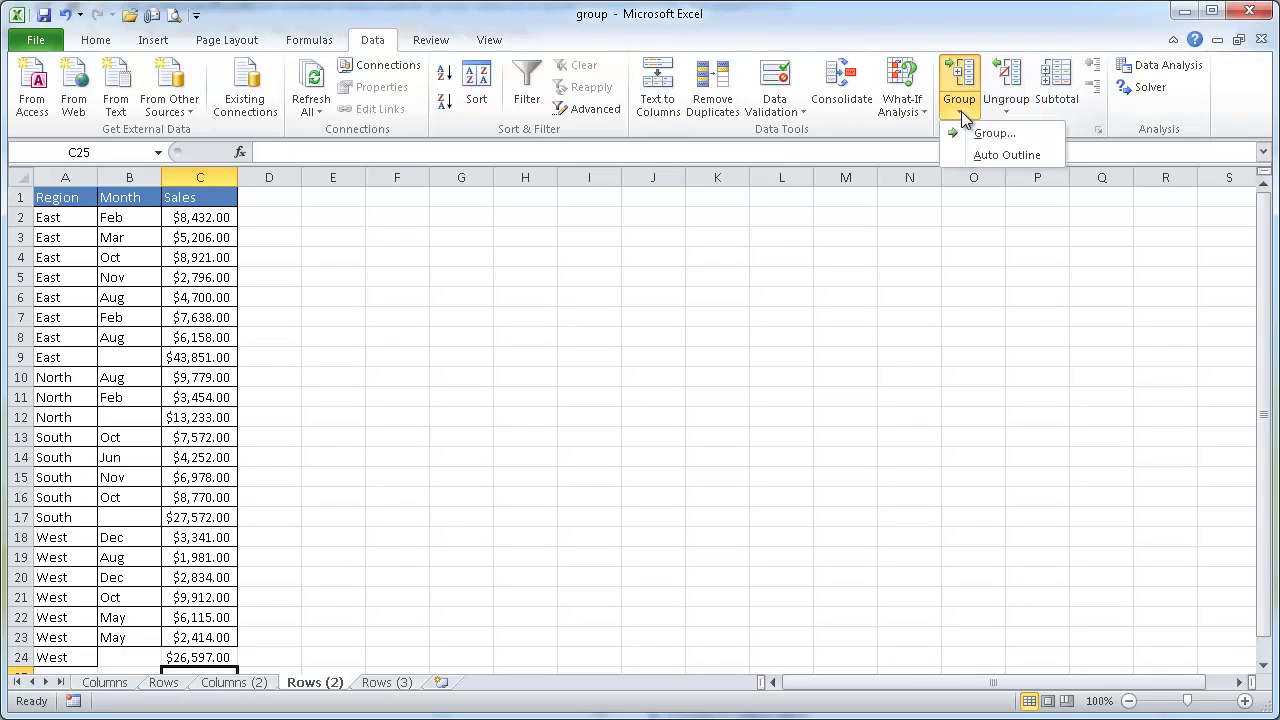
{"action": "left_click", "coordinate": [1000, 155]}
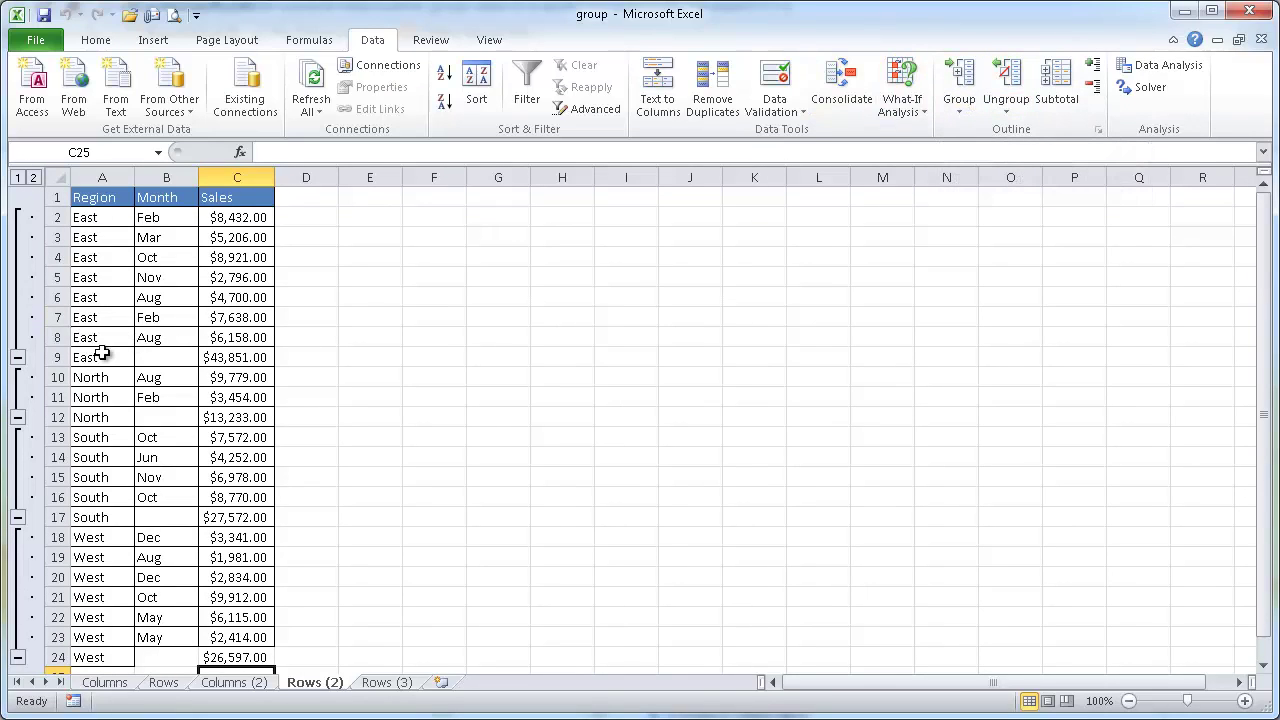
{"action": "left_click", "coordinate": [18, 177]}
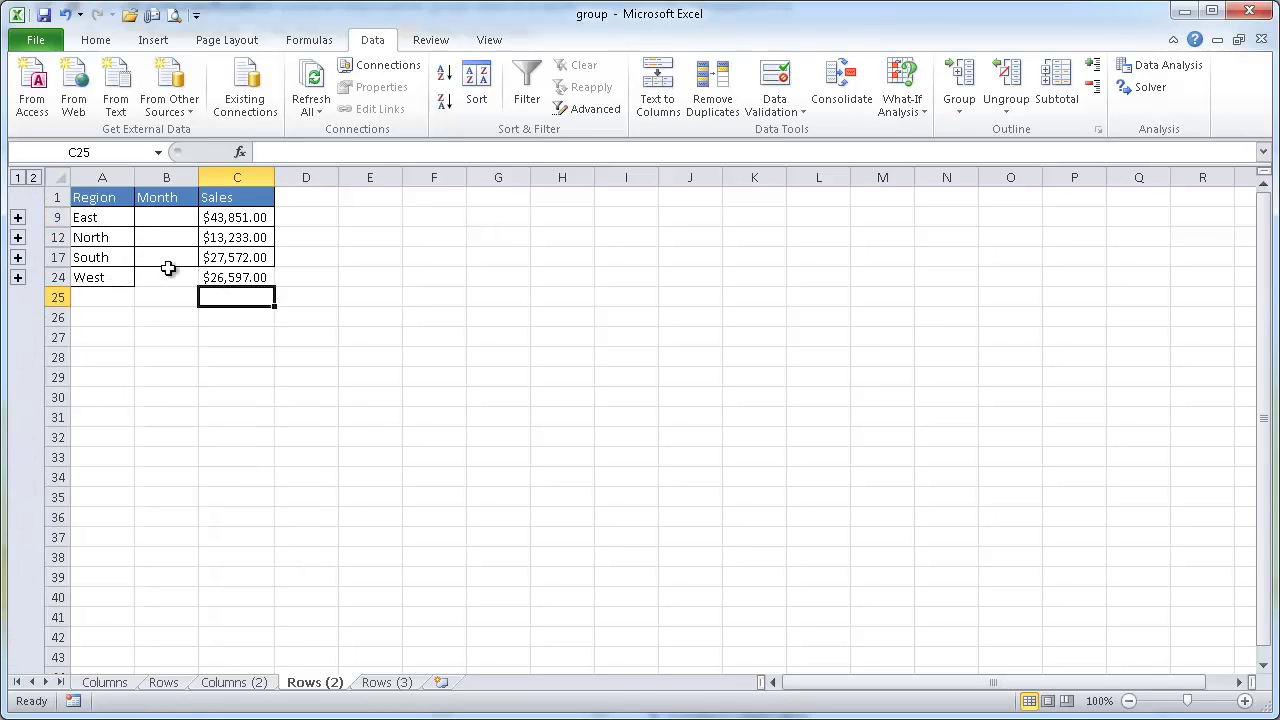
{"action": "left_click", "coordinate": [33, 178]}
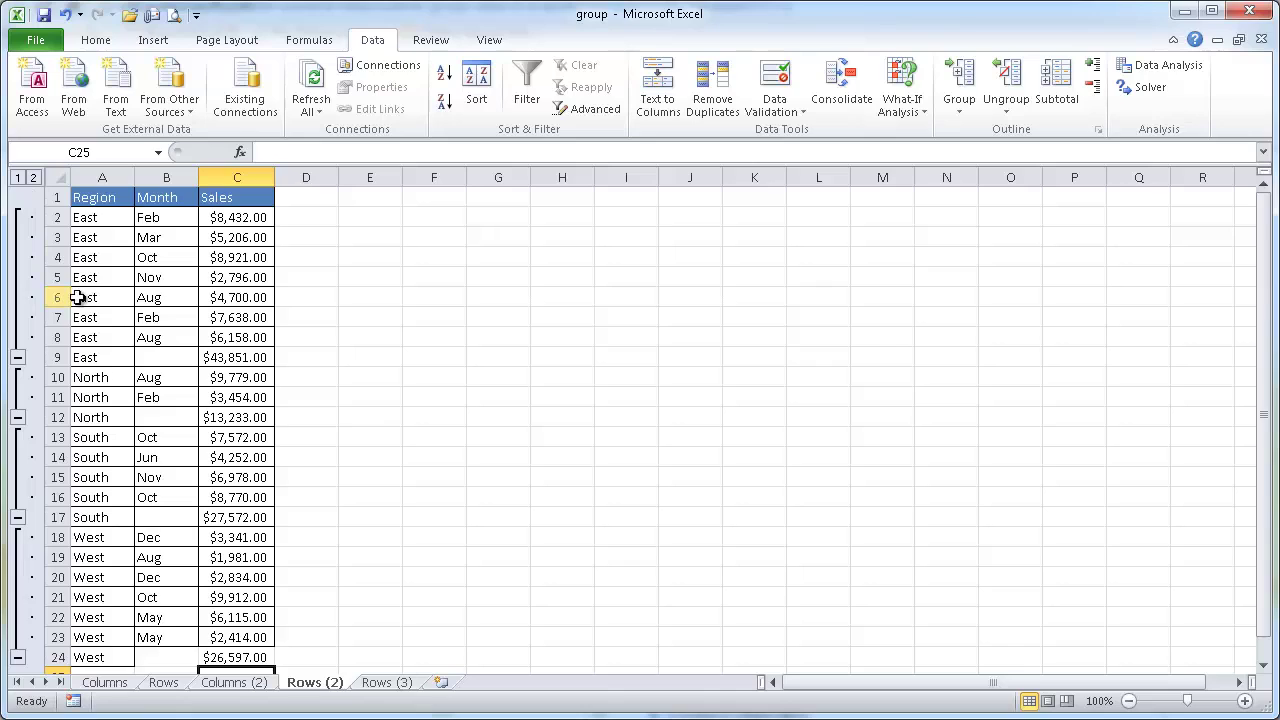
{"action": "scroll", "coordinate": [177, 295], "scroll_direction": "down", "scroll_amount": 2}
{"action": "scroll", "coordinate": [174, 300], "scroll_direction": "up", "scroll_amount": 2}
- Switch to the Rows (3) sheet and sort its table by Region from A to Z
{"action": "left_click", "coordinate": [385, 683]}
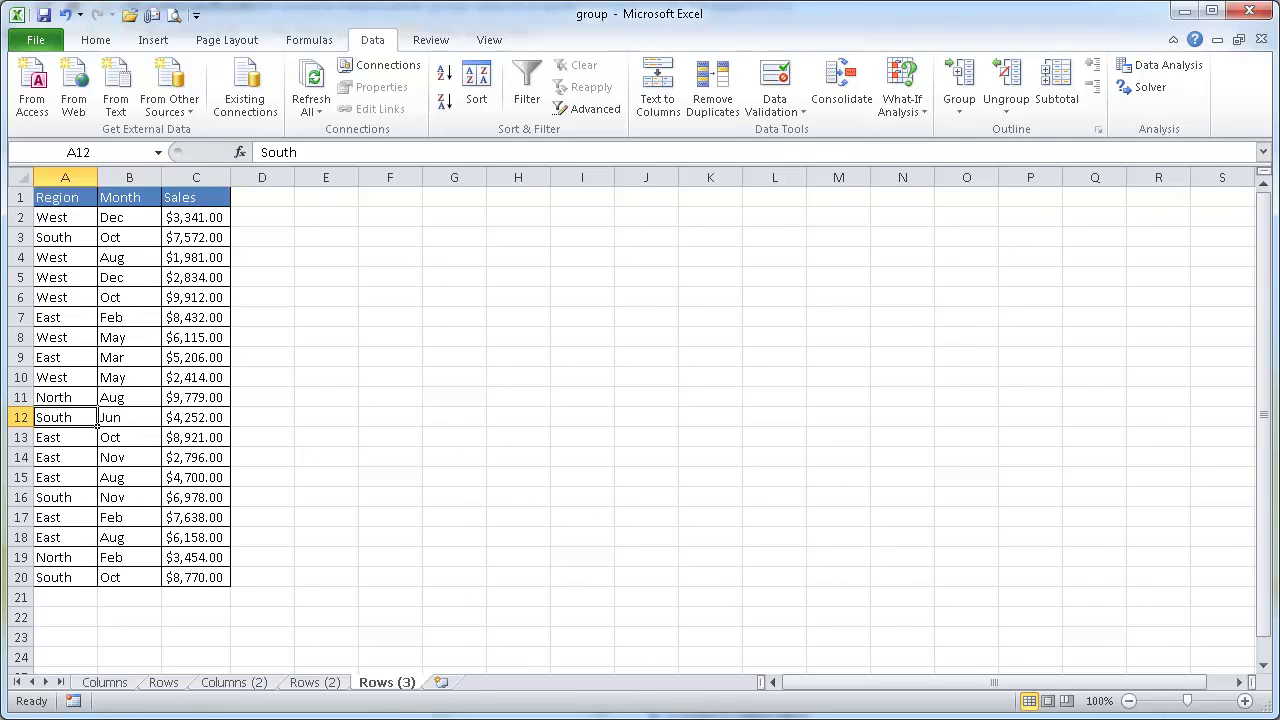
{"action": "left_click", "coordinate": [60, 297]}
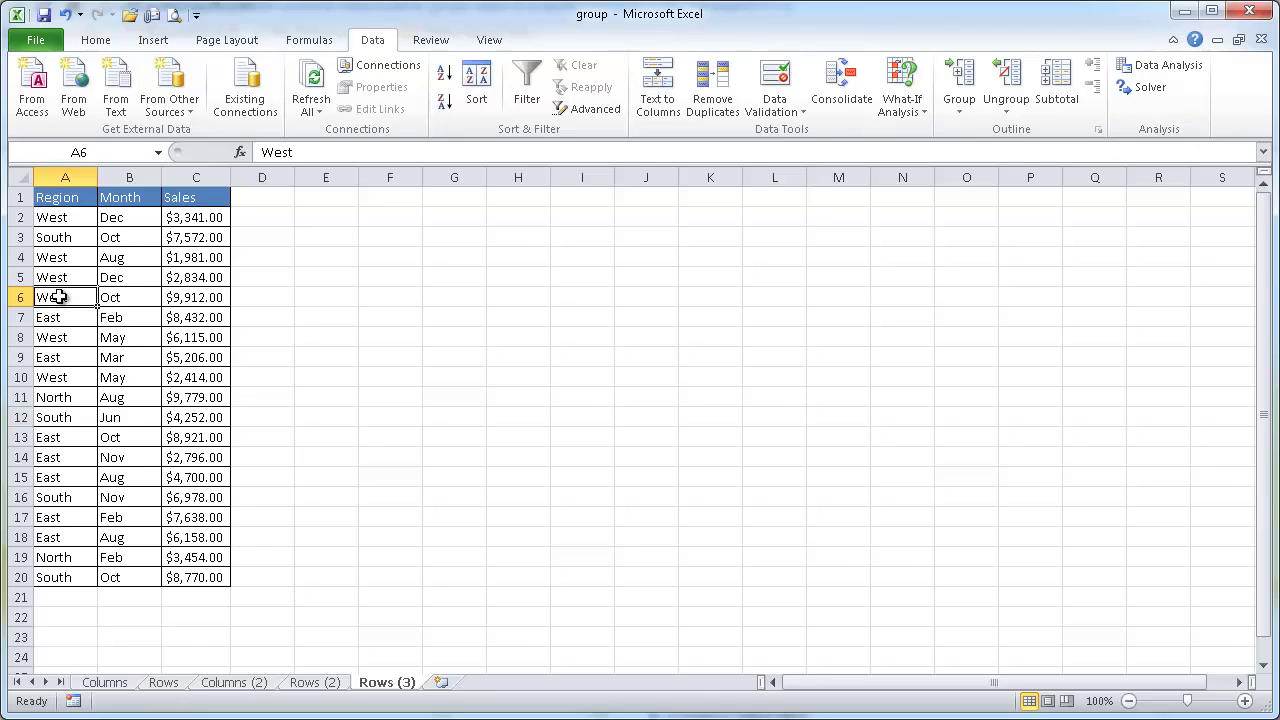
{"action": "left_click", "coordinate": [62, 274]}
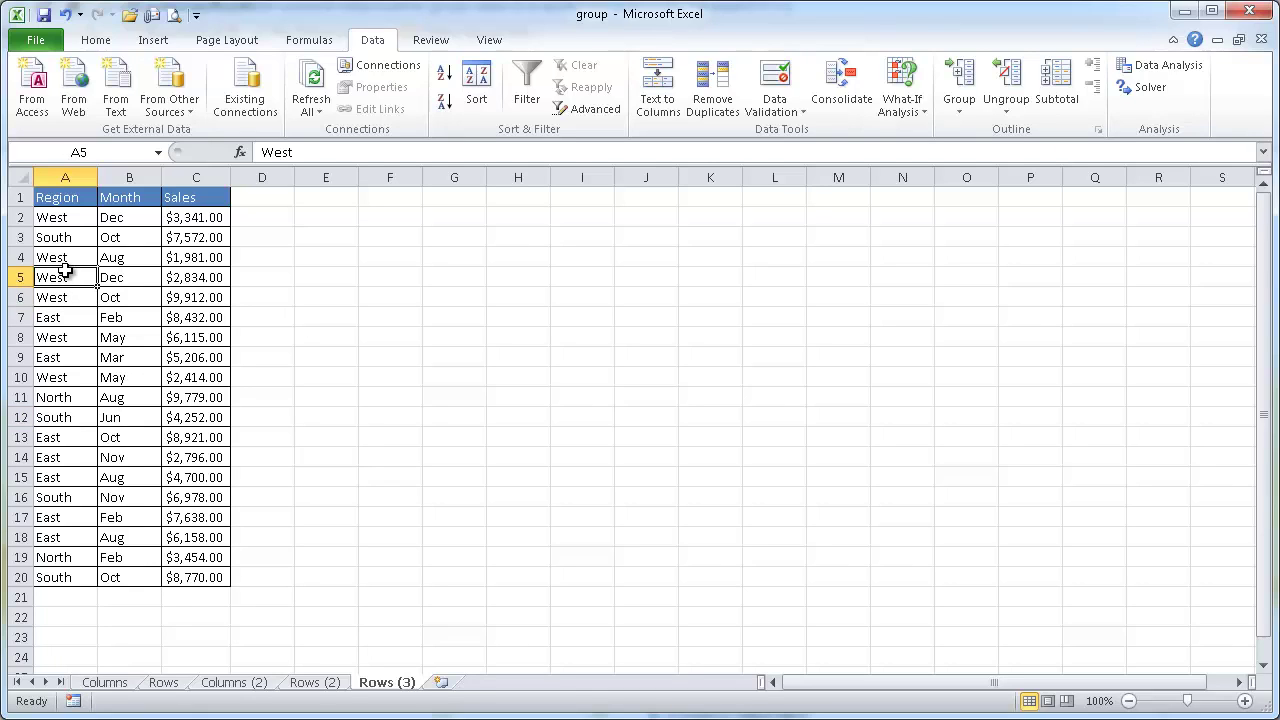
{"action": "left_click", "coordinate": [444, 78]}
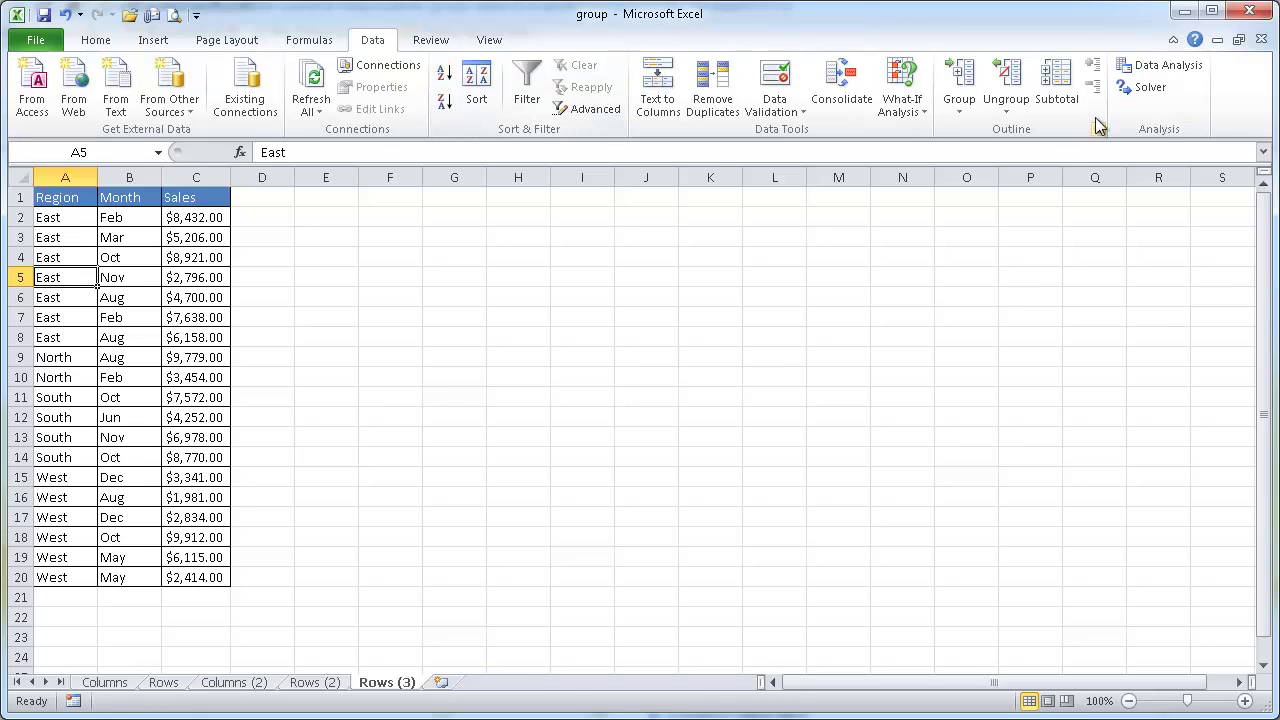
- Add Sum subtotals of Sales at each change in Region, with the summary below the data, and autofit column C
{"action": "left_click", "coordinate": [1058, 80]}
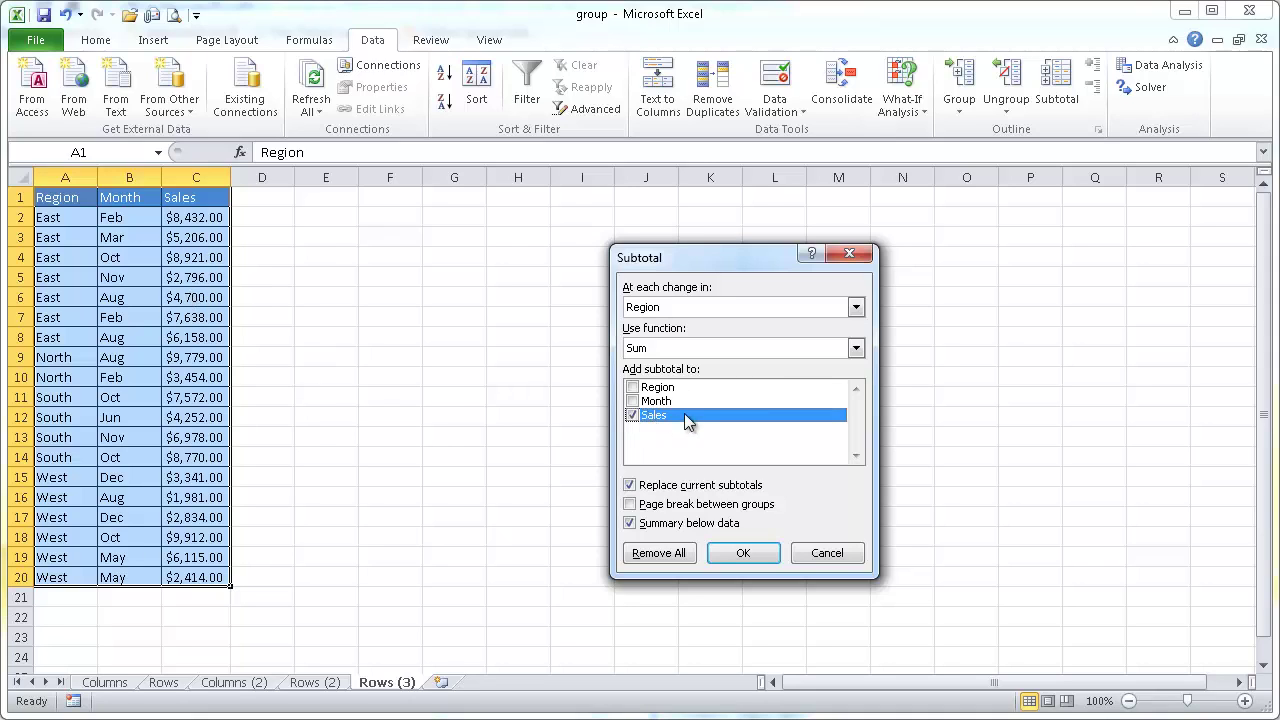
{"action": "left_click", "coordinate": [743, 552]}
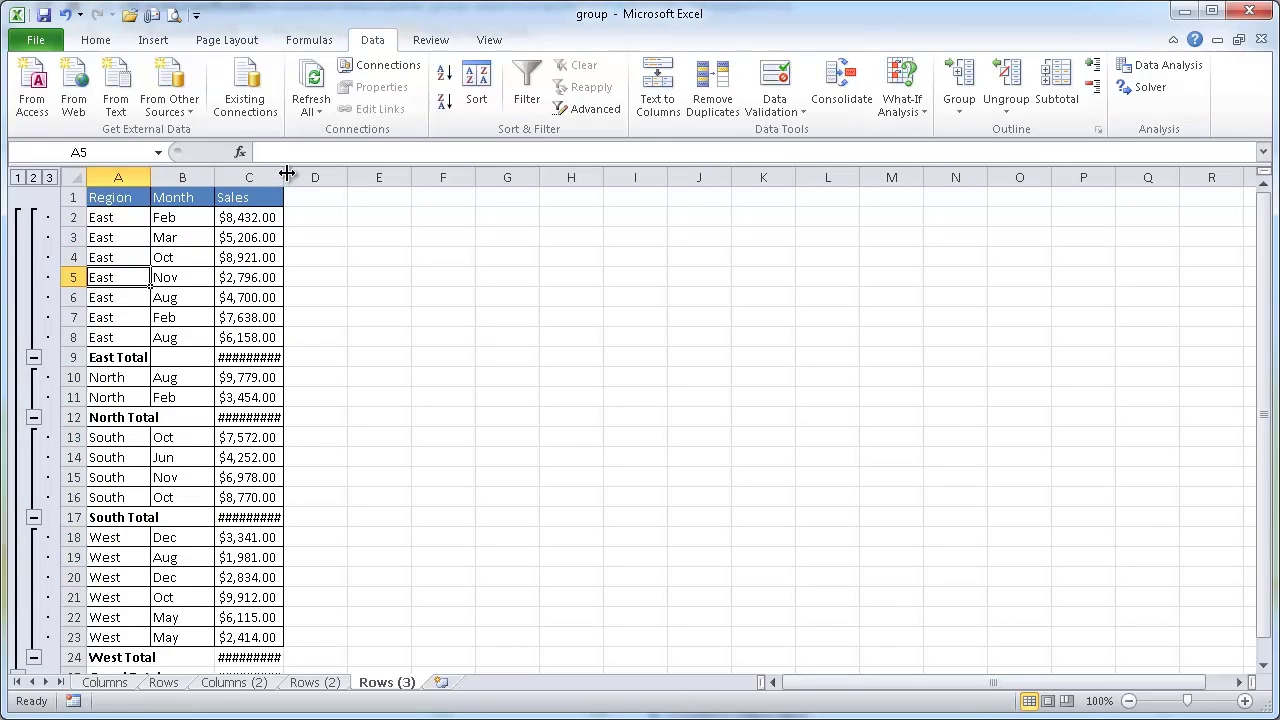
{"action": "double_click", "coordinate": [286, 177]}
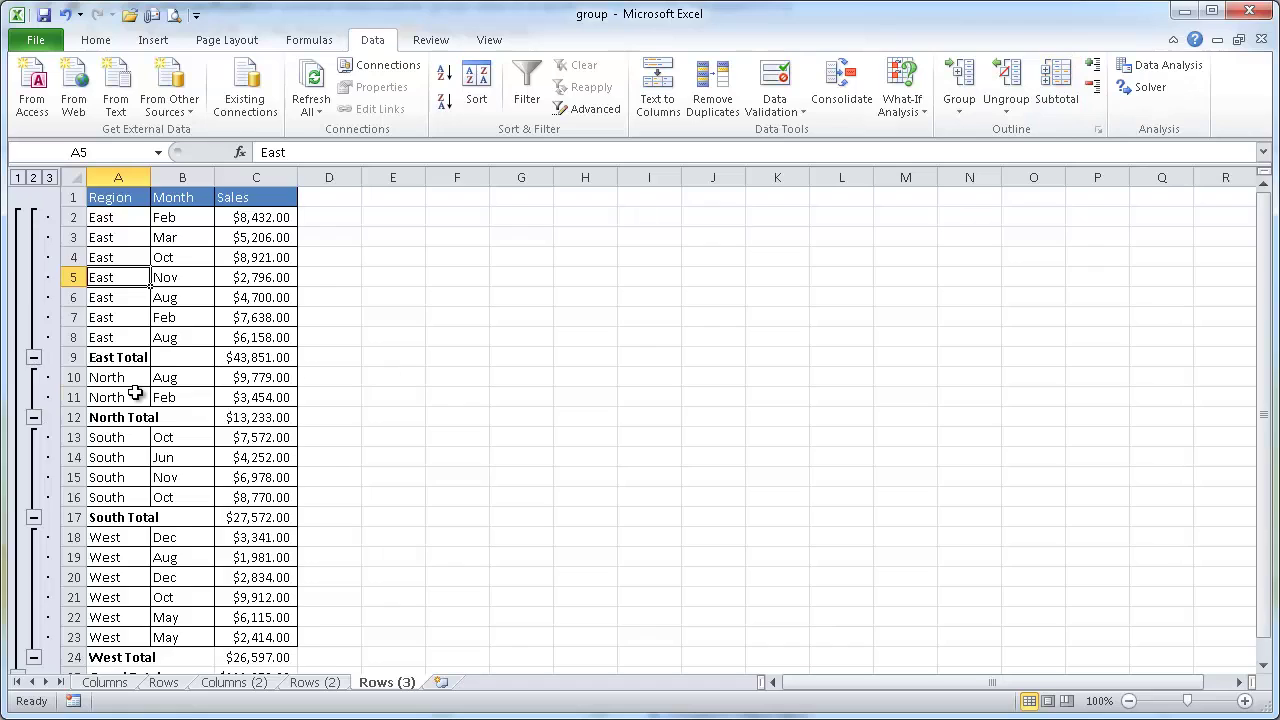
{"action": "scroll", "coordinate": [135, 393], "scroll_direction": "down", "scroll_amount": 5}
{"action": "scroll", "coordinate": [135, 393], "scroll_direction": "up", "scroll_amount": 4}
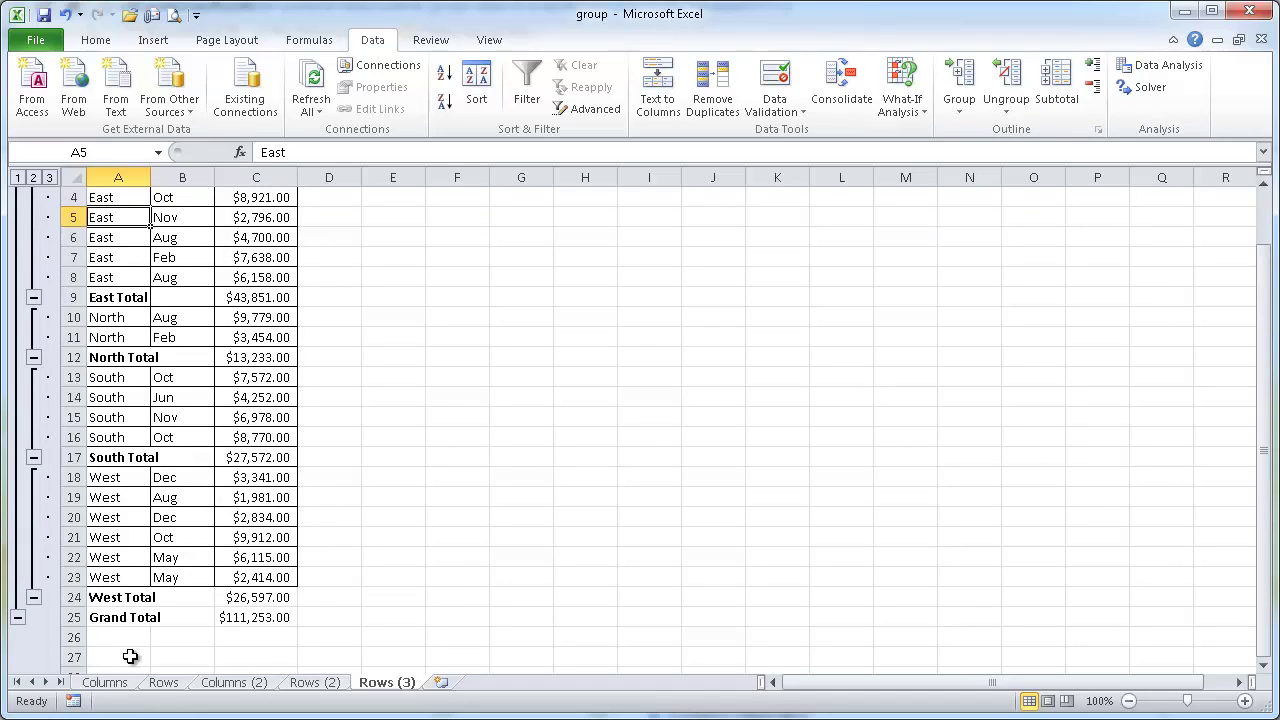
- Compare the Grand Total row on Rows (3) with the layouts of the Rows (2) and Rows sheets
{"action": "left_click_drag", "start_coordinate": [116, 617], "coordinate": [258, 617]}
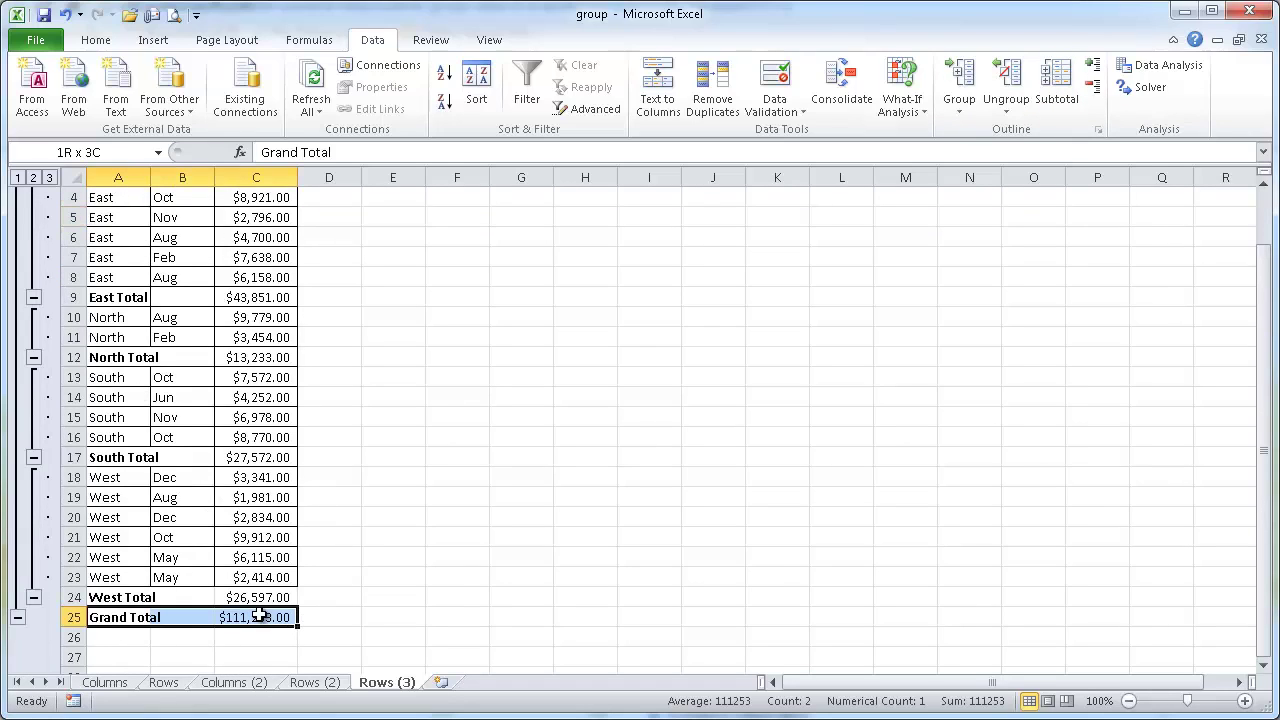
{"action": "left_click", "coordinate": [313, 685]}
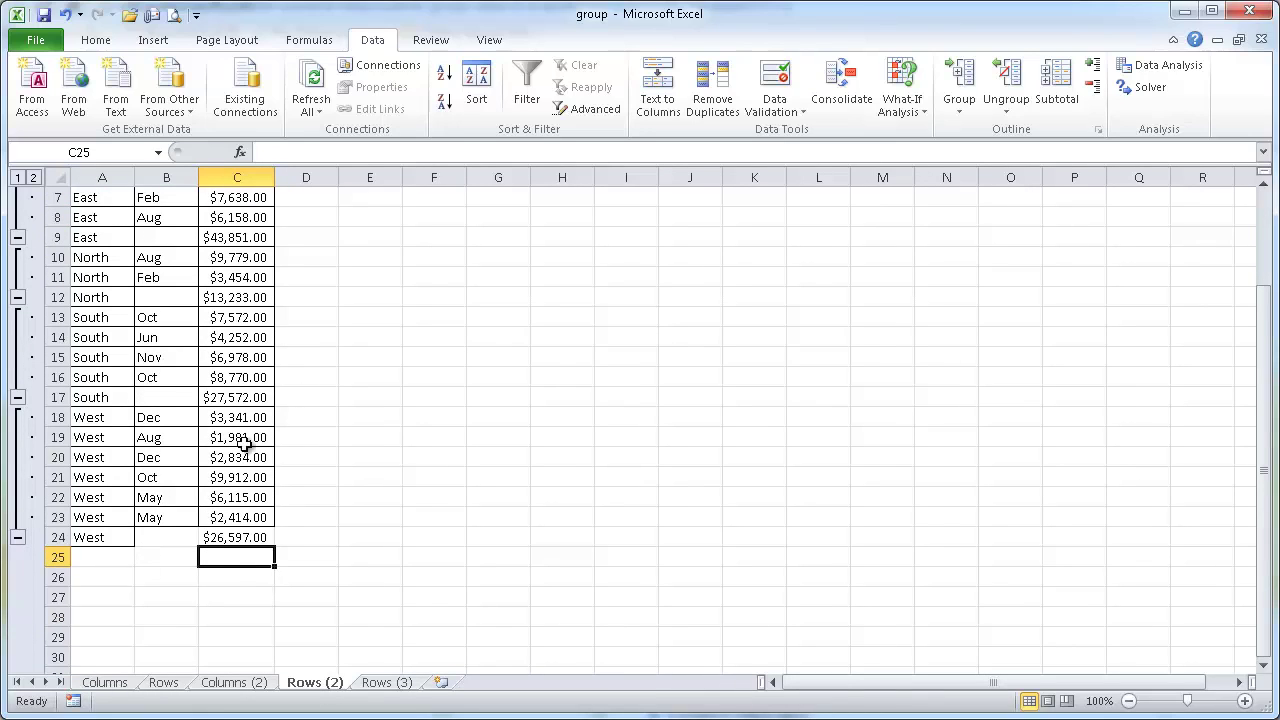
{"action": "left_click", "coordinate": [381, 685]}
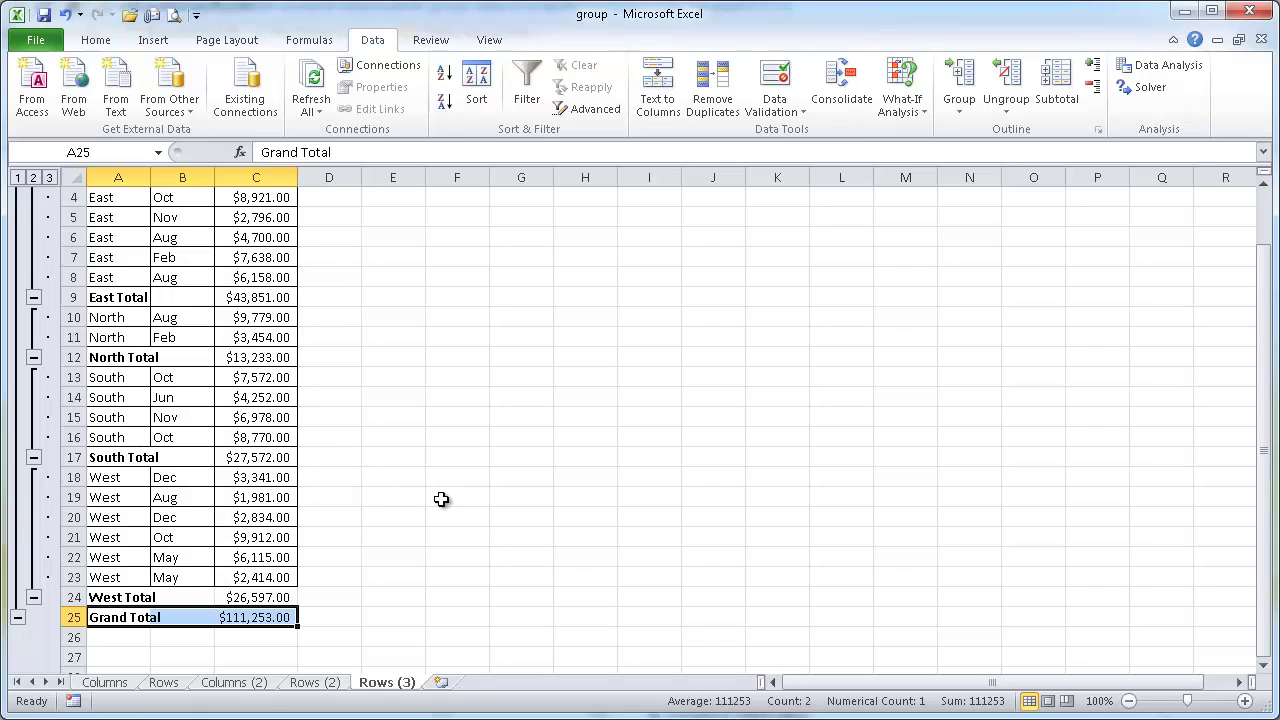
{"action": "scroll", "coordinate": [443, 500], "scroll_direction": "up", "scroll_amount": 1}
{"action": "left_click", "coordinate": [164, 685]}
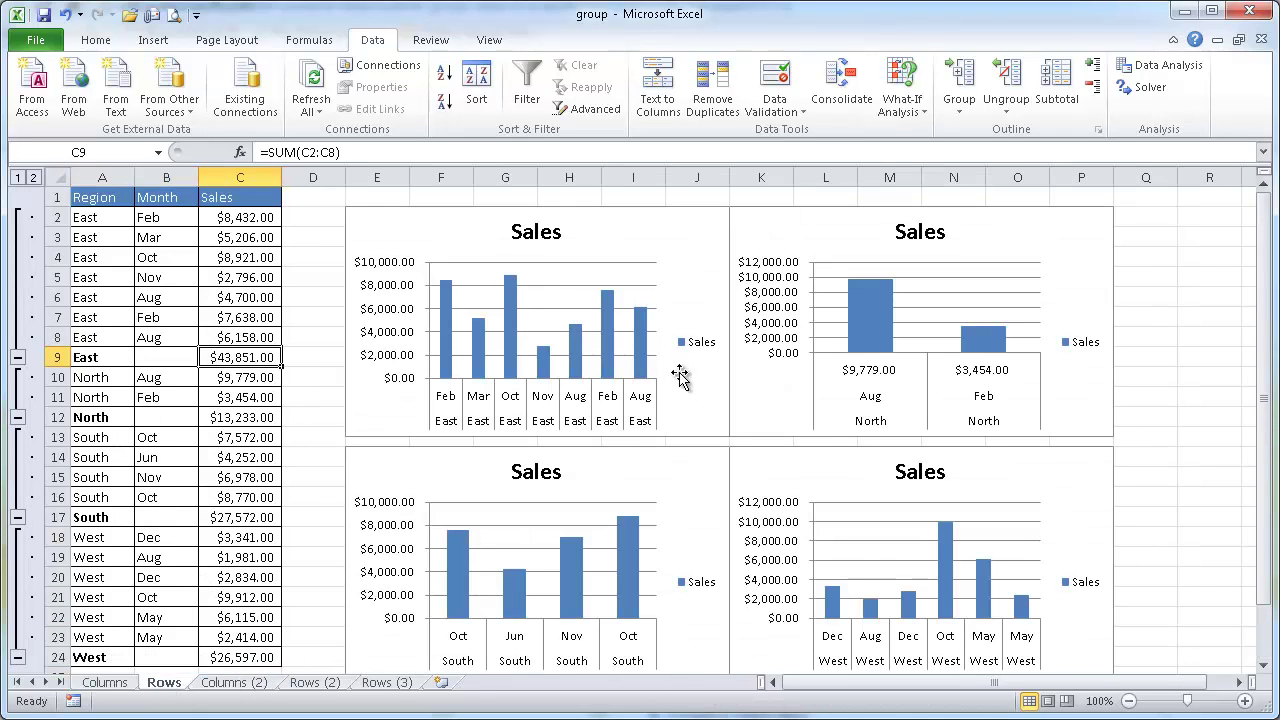
{"action": "left_click", "coordinate": [386, 684]}
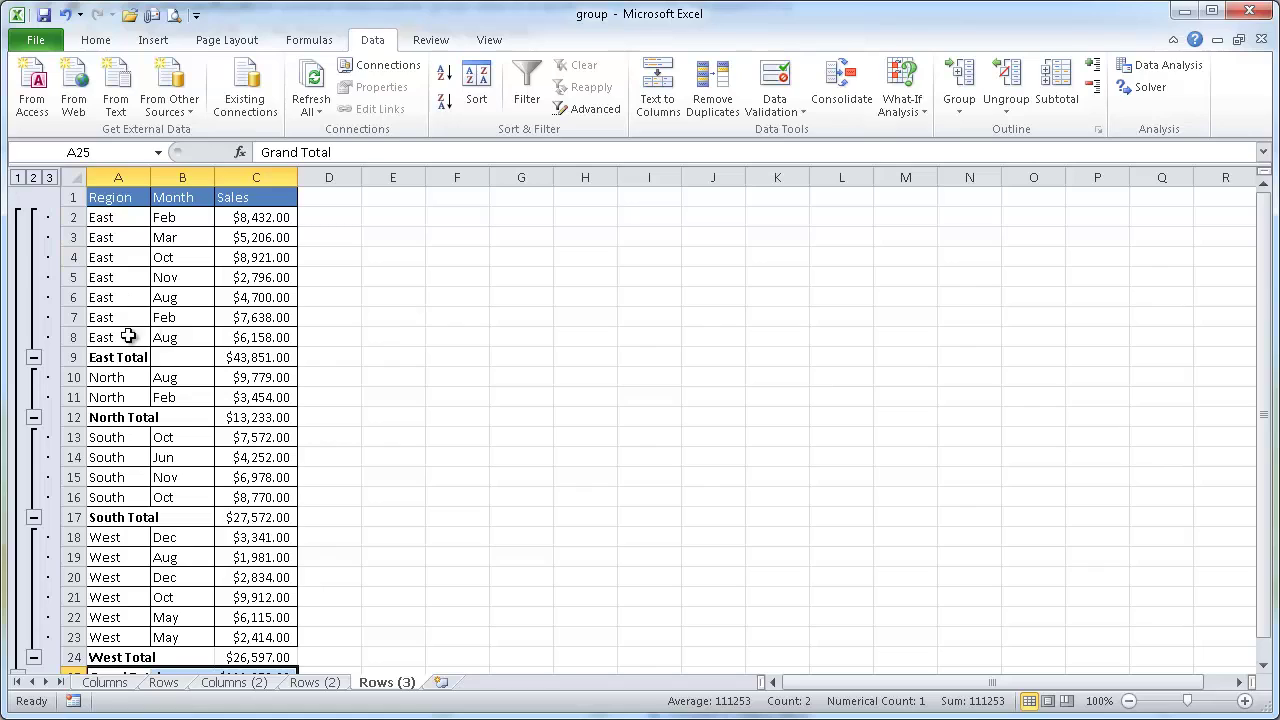
- Collapse the Rows (3) outline to level 1, and expand it to level 2 to show the region totals
{"action": "left_click", "coordinate": [17, 178]}
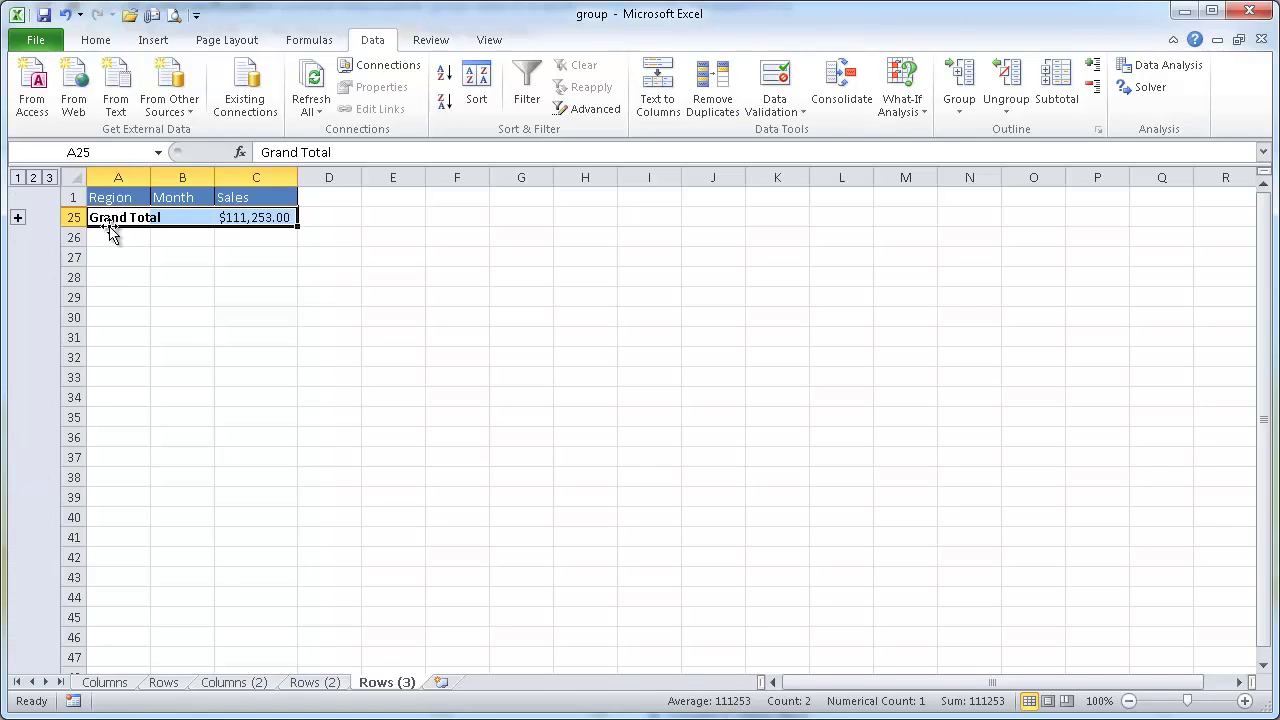
{"action": "left_click", "coordinate": [34, 178]}
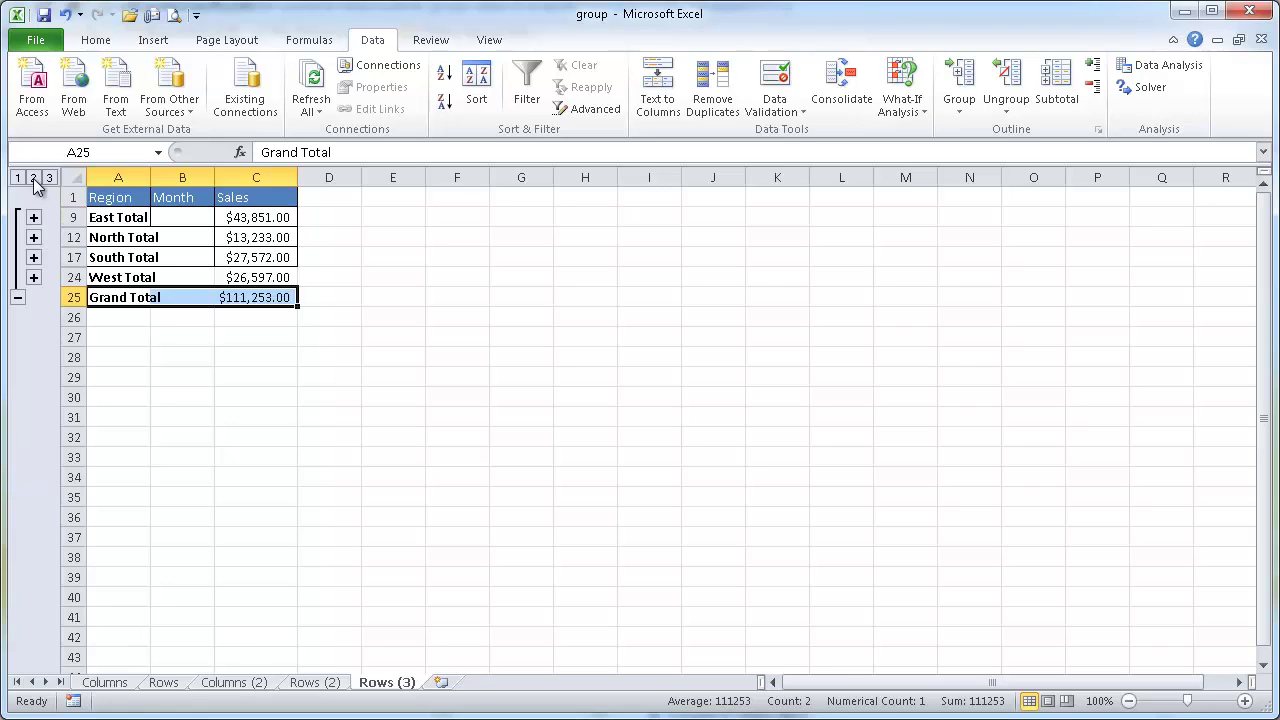
- Insert a clustered column chart from the region totals in A9:C24, and delete it again
{"action": "left_click", "coordinate": [102, 217]}
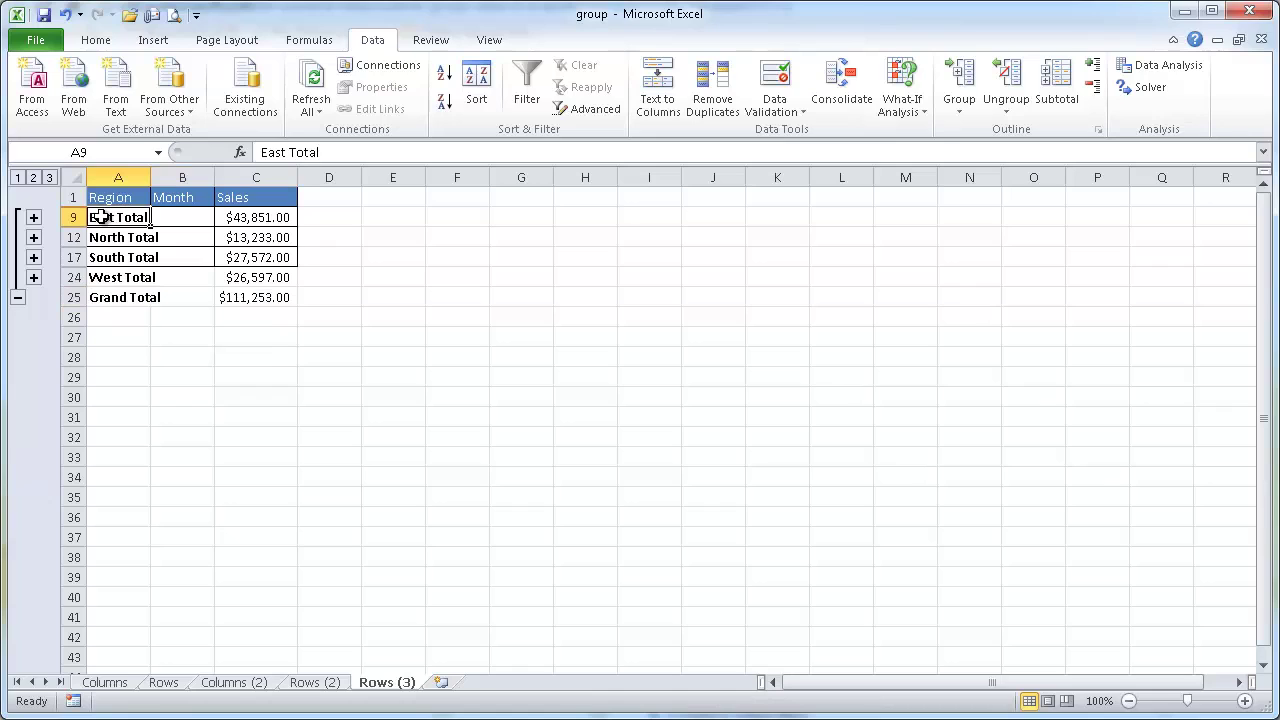
{"action": "left_click_drag", "start_coordinate": [102, 217], "coordinate": [237, 277]}
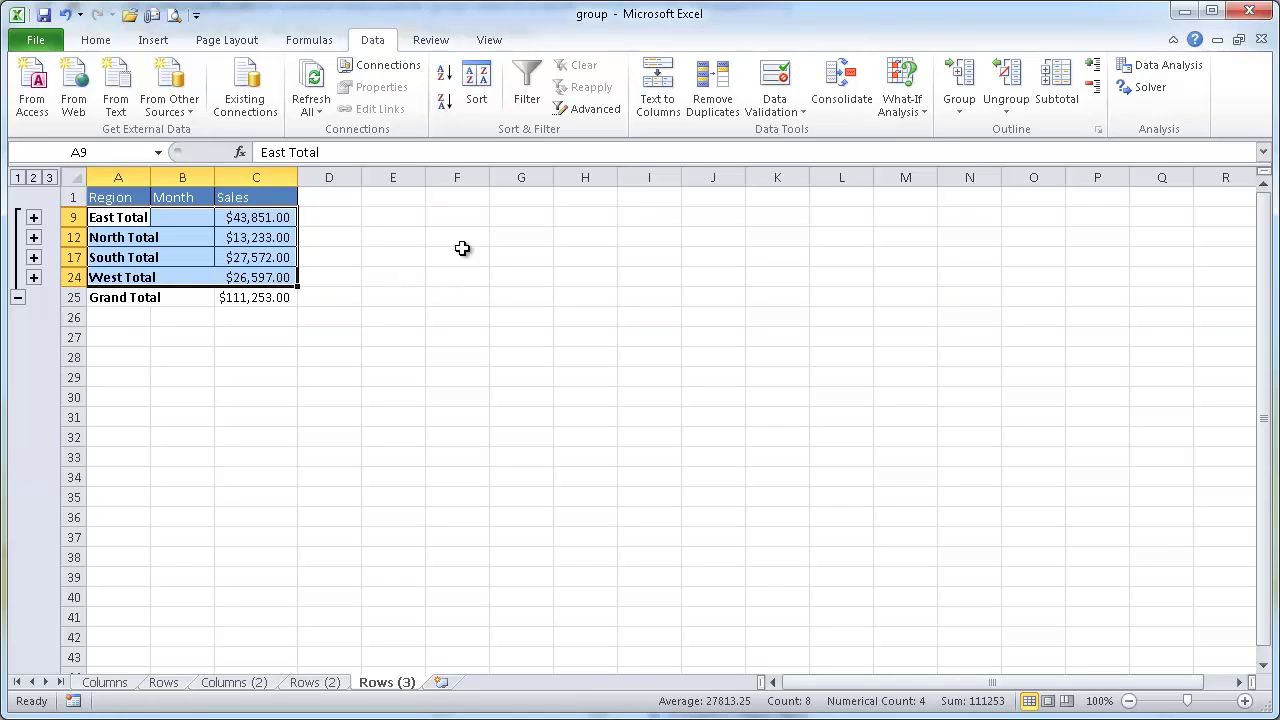
{"action": "left_click", "coordinate": [153, 40]}
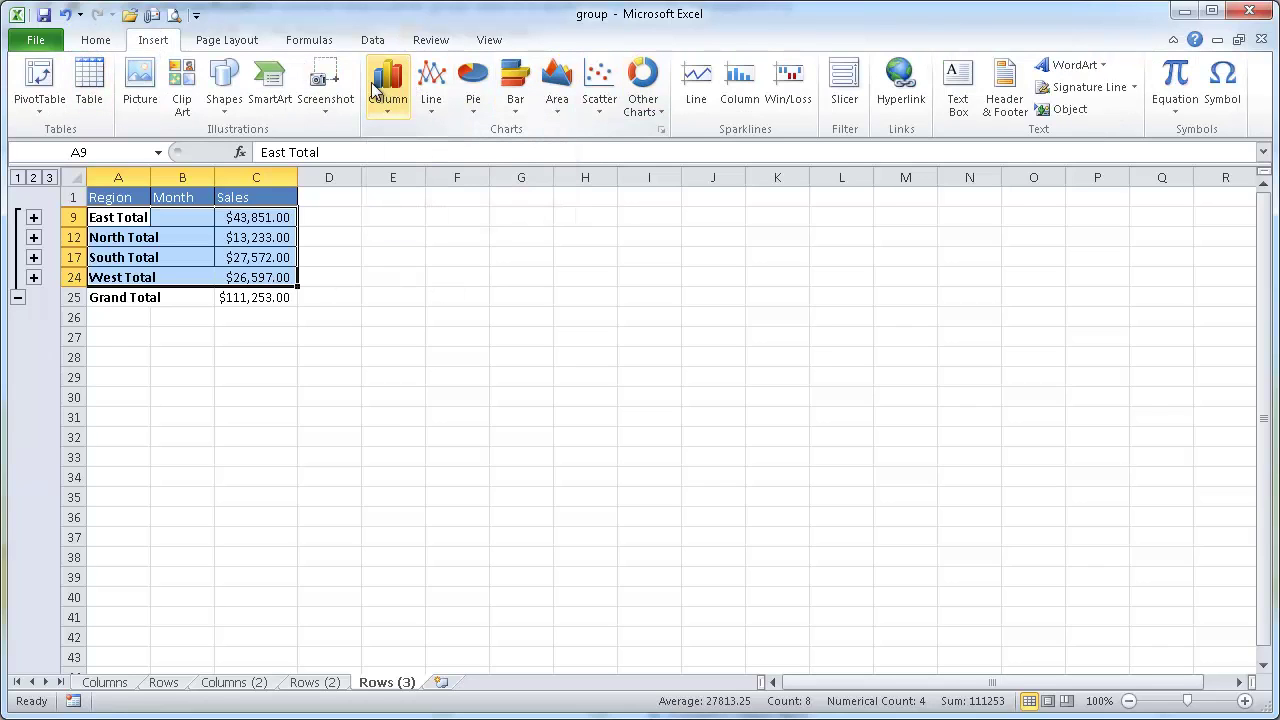
{"action": "left_click", "coordinate": [386, 84]}
{"action": "left_click", "coordinate": [406, 167]}
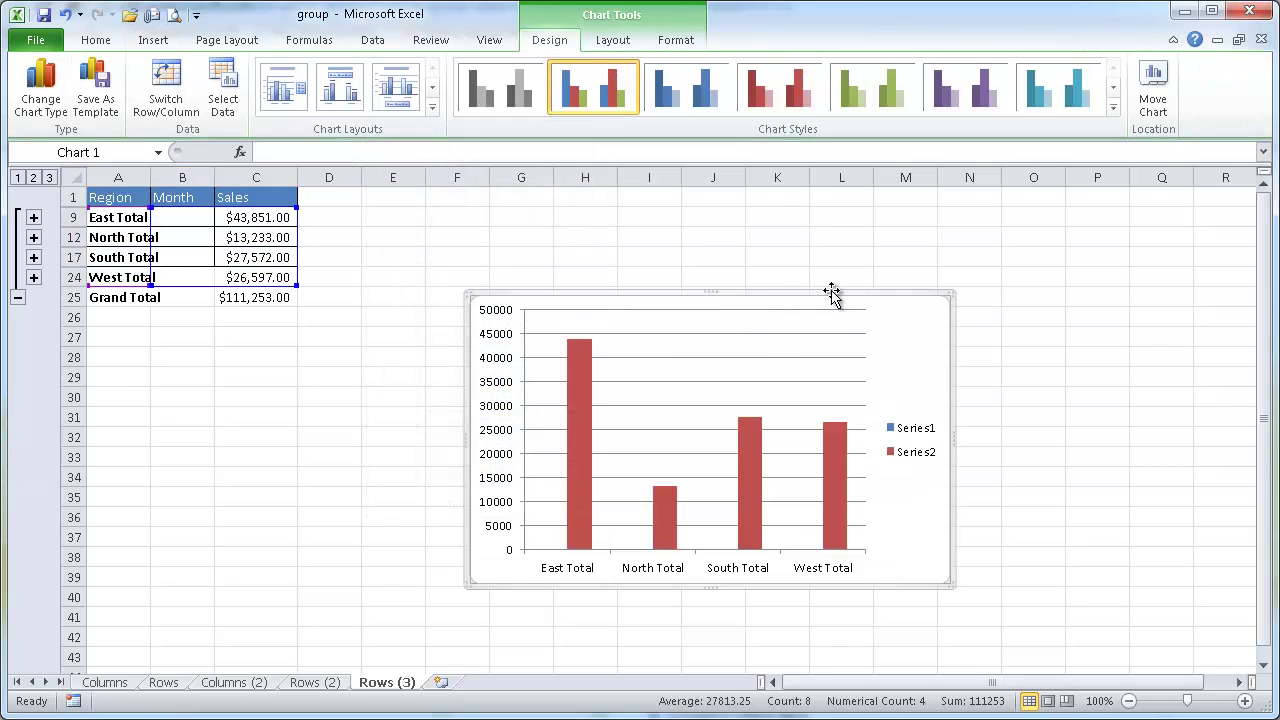
{"action": "key", "text": "Delete"}
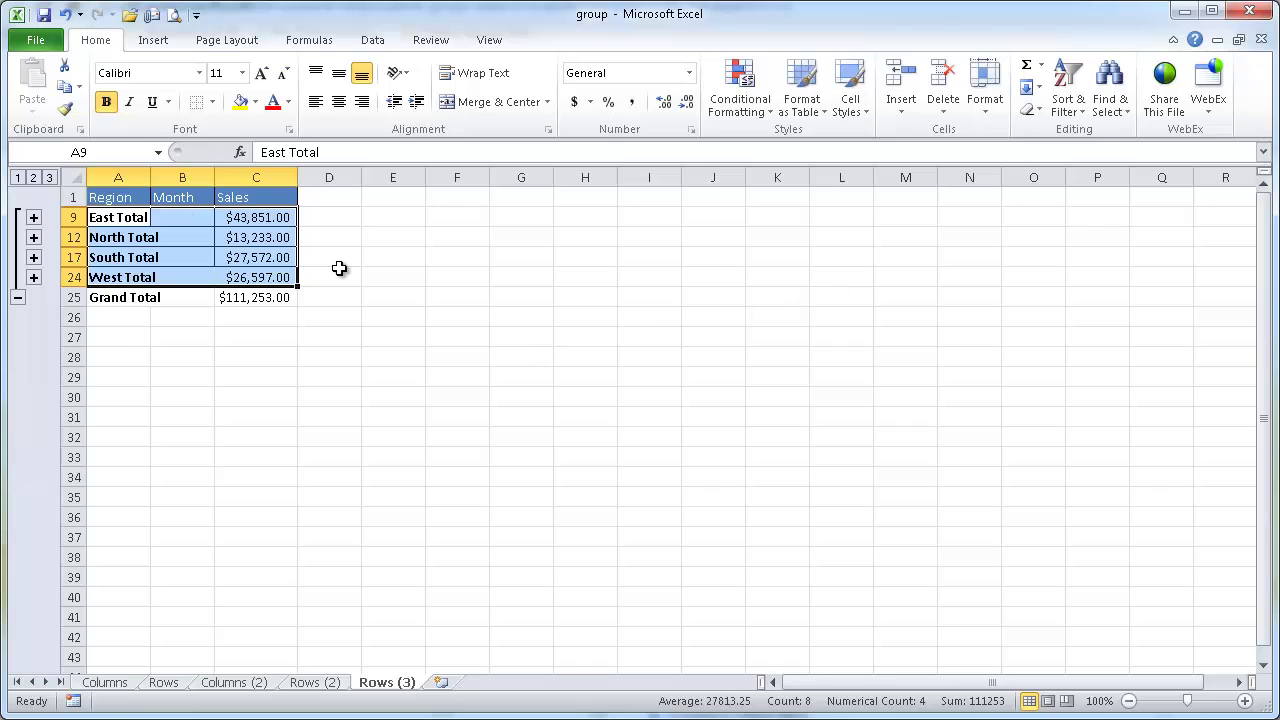
- Create a default column chart from the continuous range A9:C24, and place it beside the top of the table
{"action": "key", "text": "alt+F1"}
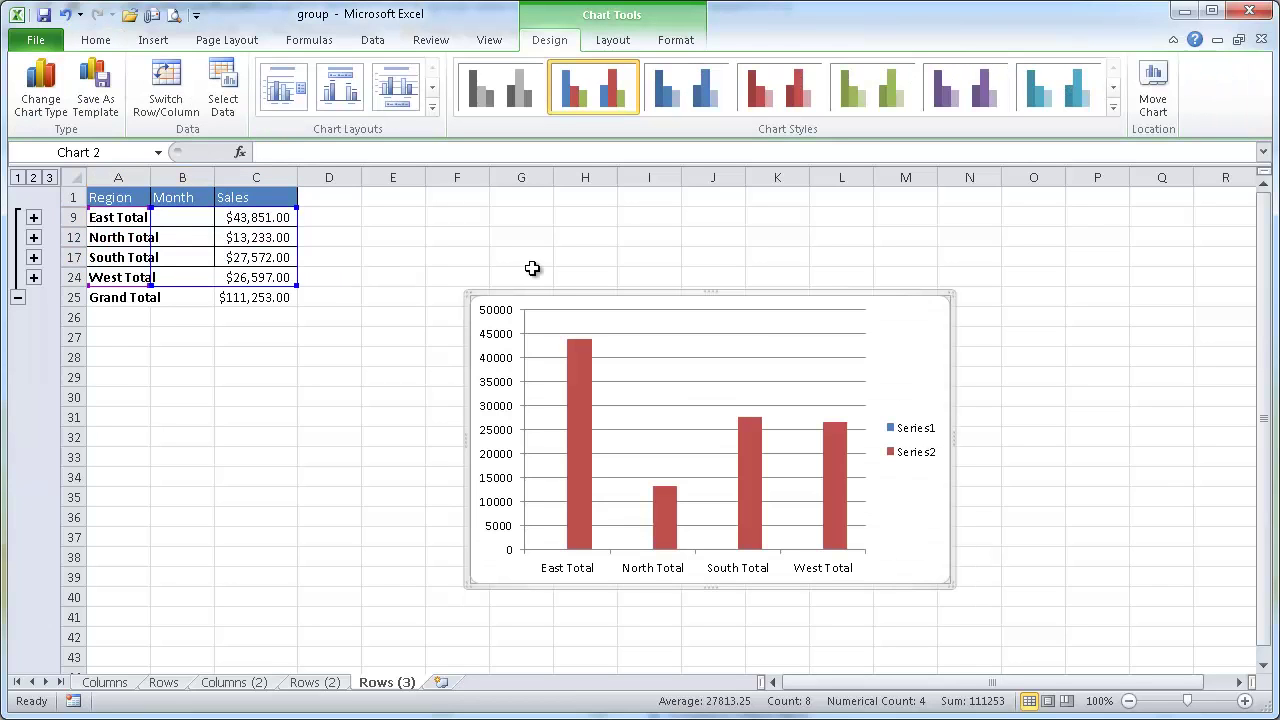
{"action": "left_click_drag", "start_coordinate": [554, 294], "coordinate": [524, 283]}
{"action": "left_click_drag", "start_coordinate": [512, 209], "coordinate": [512, 209]}
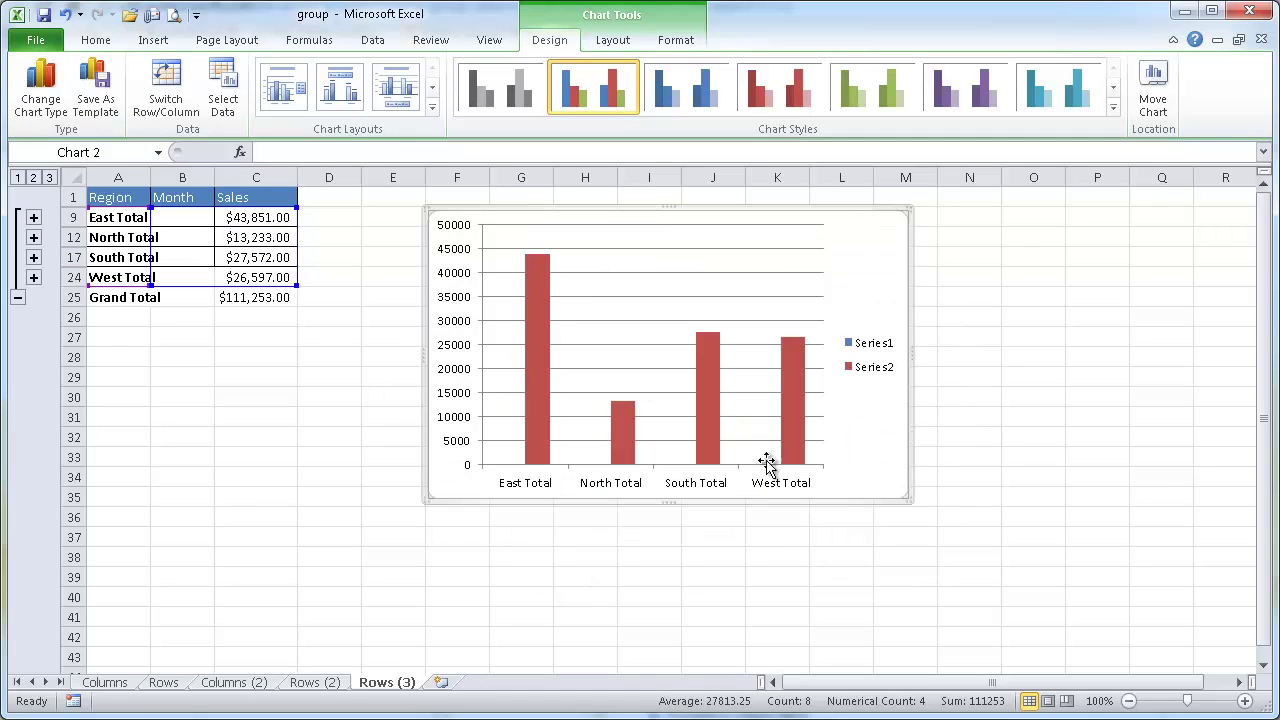
{"action": "mouse_move", "coordinate": [790, 468]}
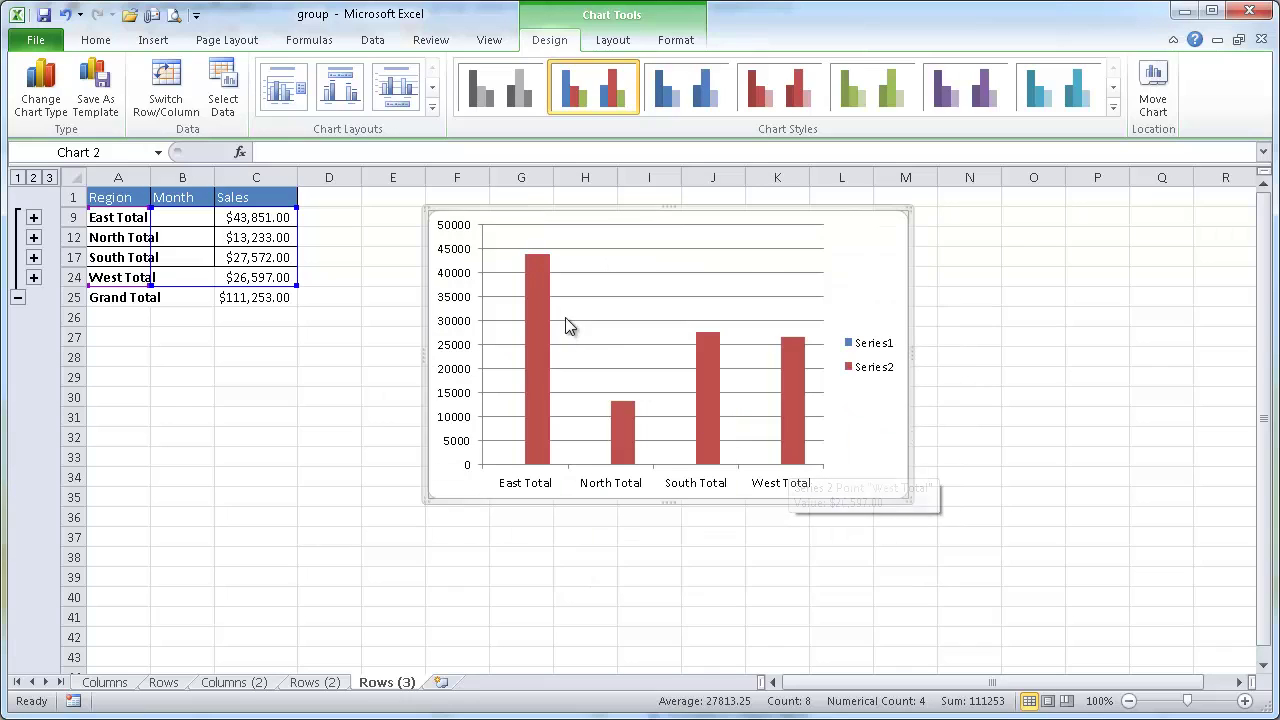
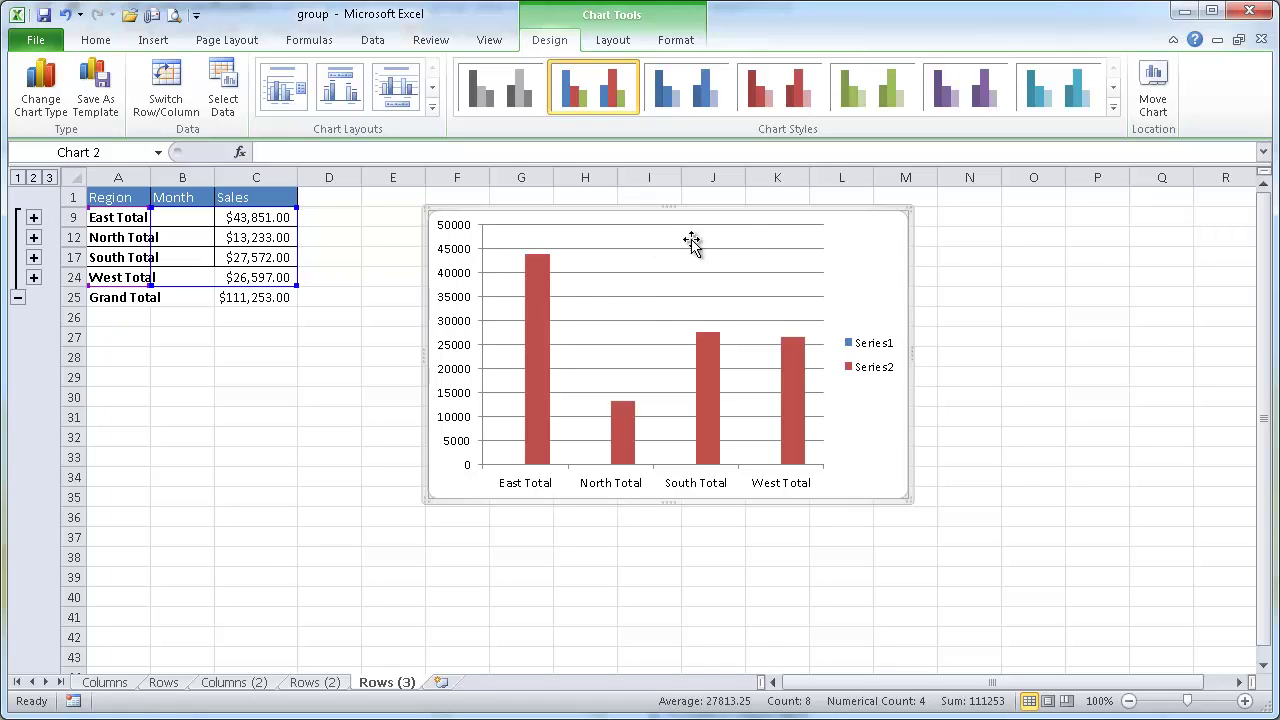
- Test how the chart responds to expanding the outline to level 3 and collapsing to level 2, and delete the chart
{"action": "left_click", "coordinate": [125, 219]}
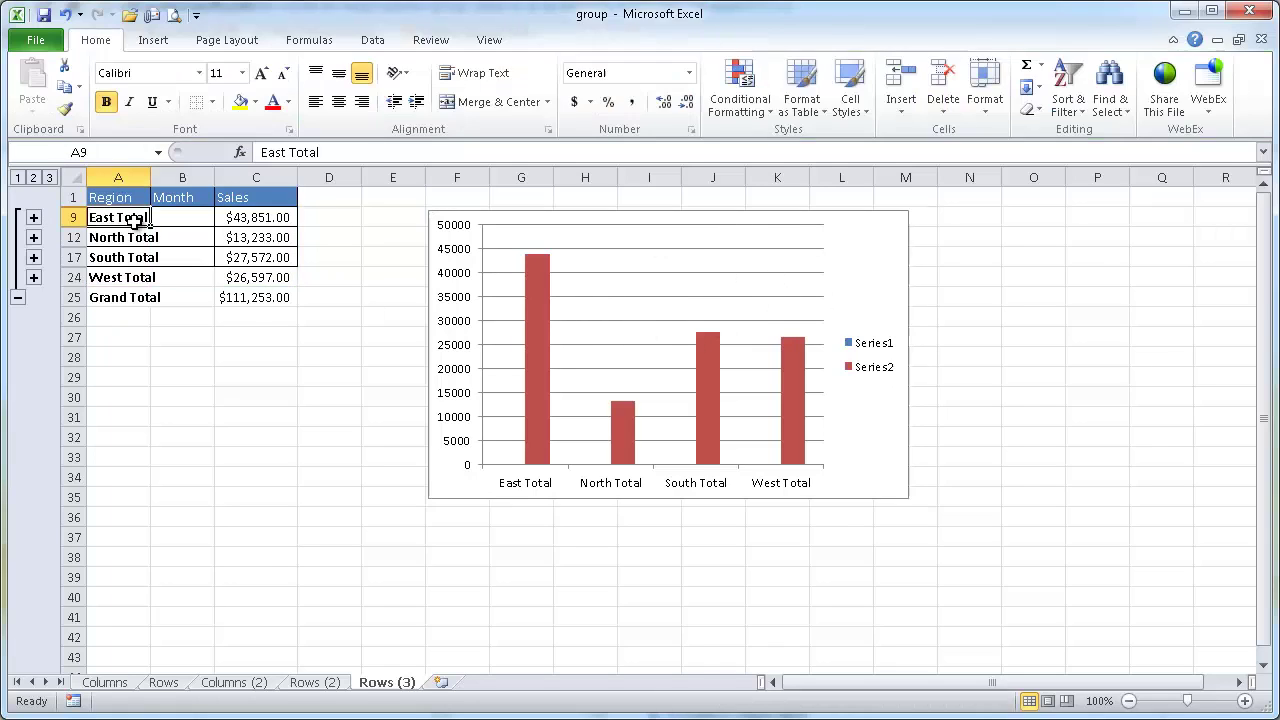
{"action": "left_click", "coordinate": [49, 177]}
{"action": "scroll", "coordinate": [1108, 443], "scroll_direction": "down", "scroll_amount": 4}
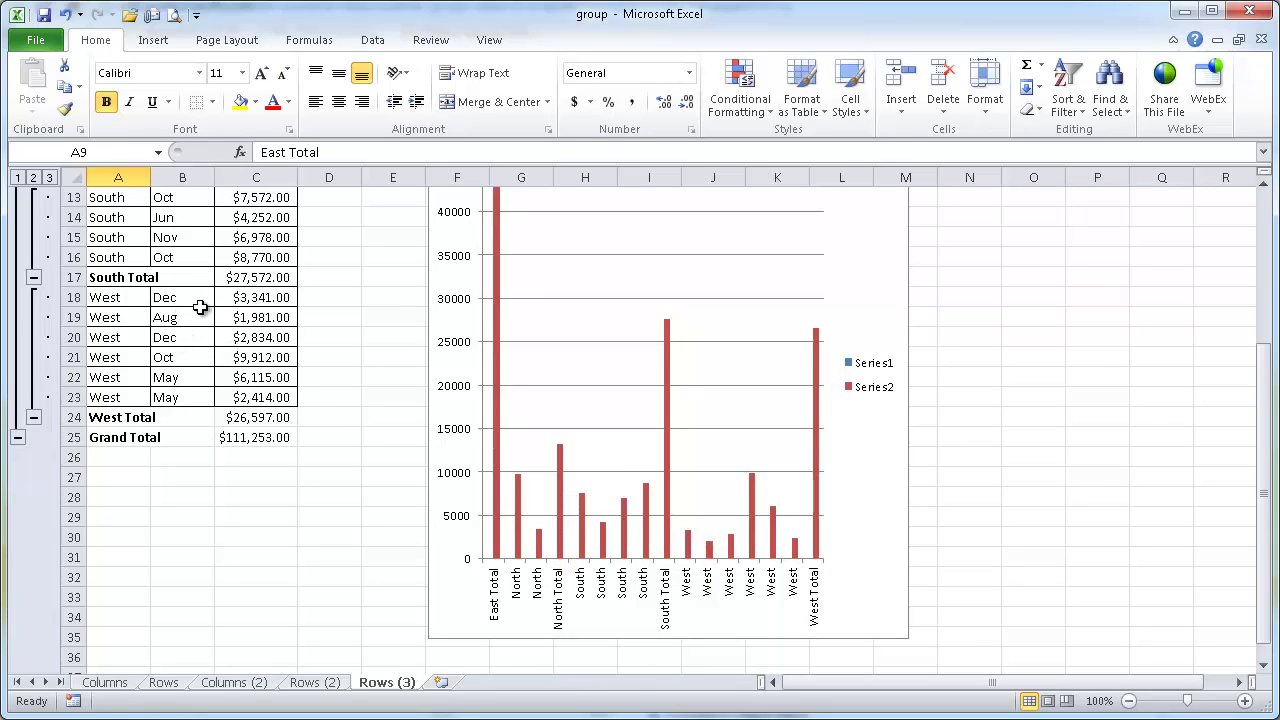
{"action": "scroll", "coordinate": [877, 538], "scroll_direction": "up", "scroll_amount": 3}
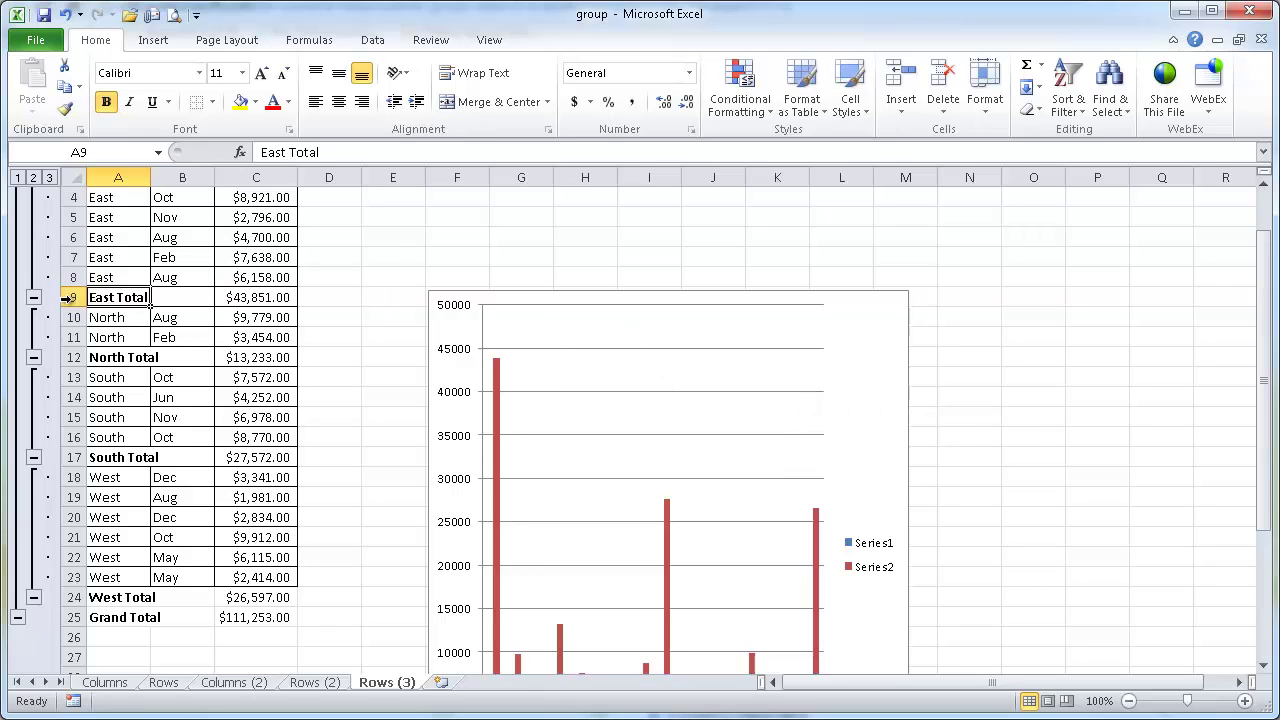
{"action": "scroll", "coordinate": [634, 420], "scroll_direction": "up", "scroll_amount": 1}
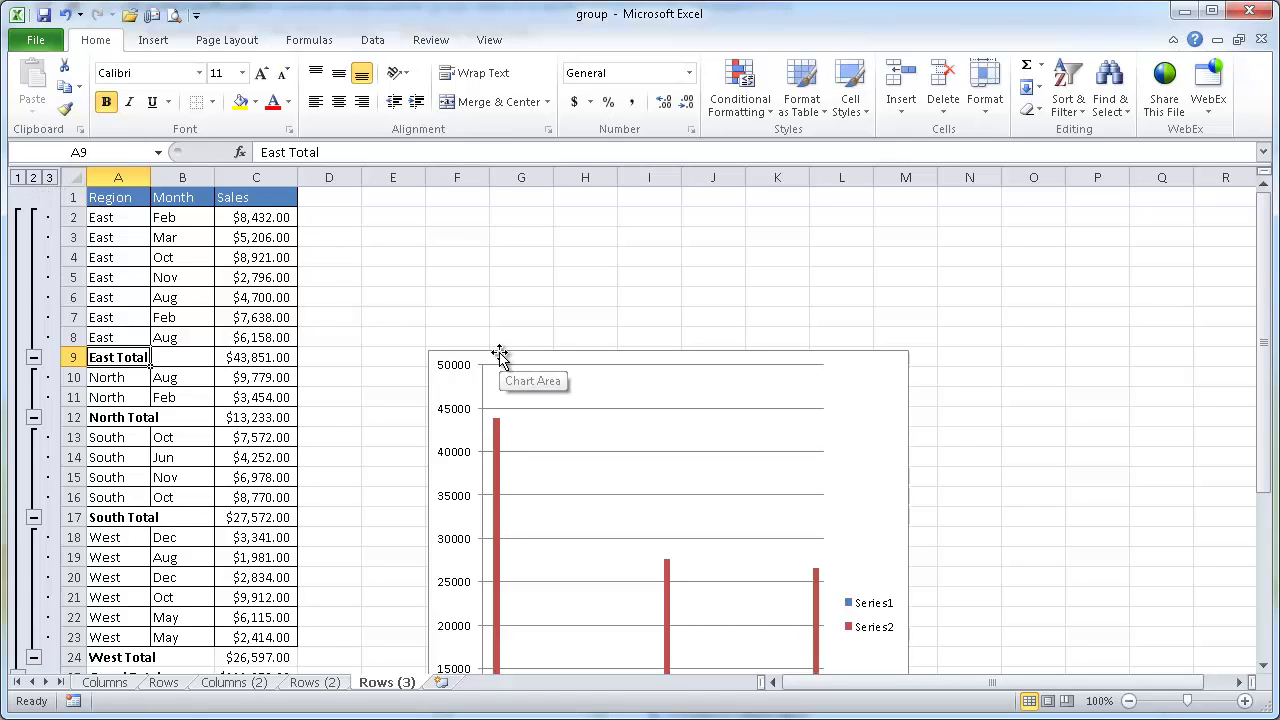
{"action": "left_click", "coordinate": [33, 178]}
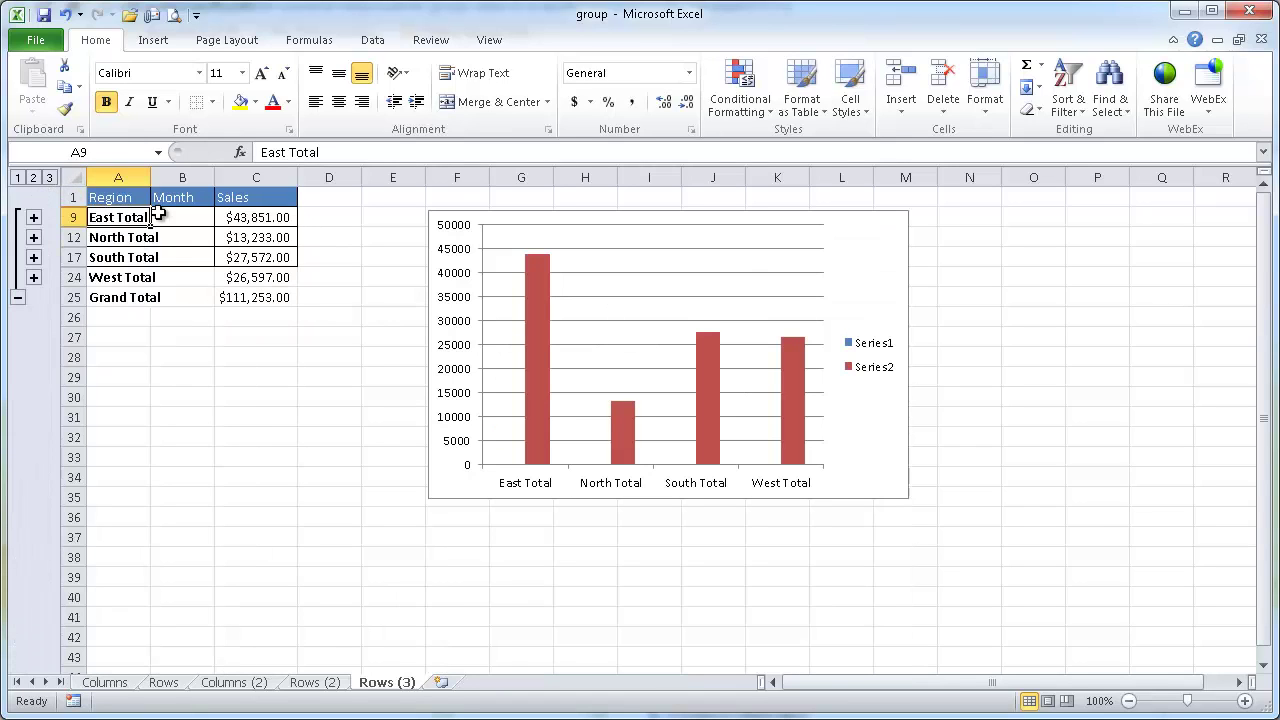
{"action": "left_click", "coordinate": [497, 212]}
{"action": "key", "text": "Delete"}
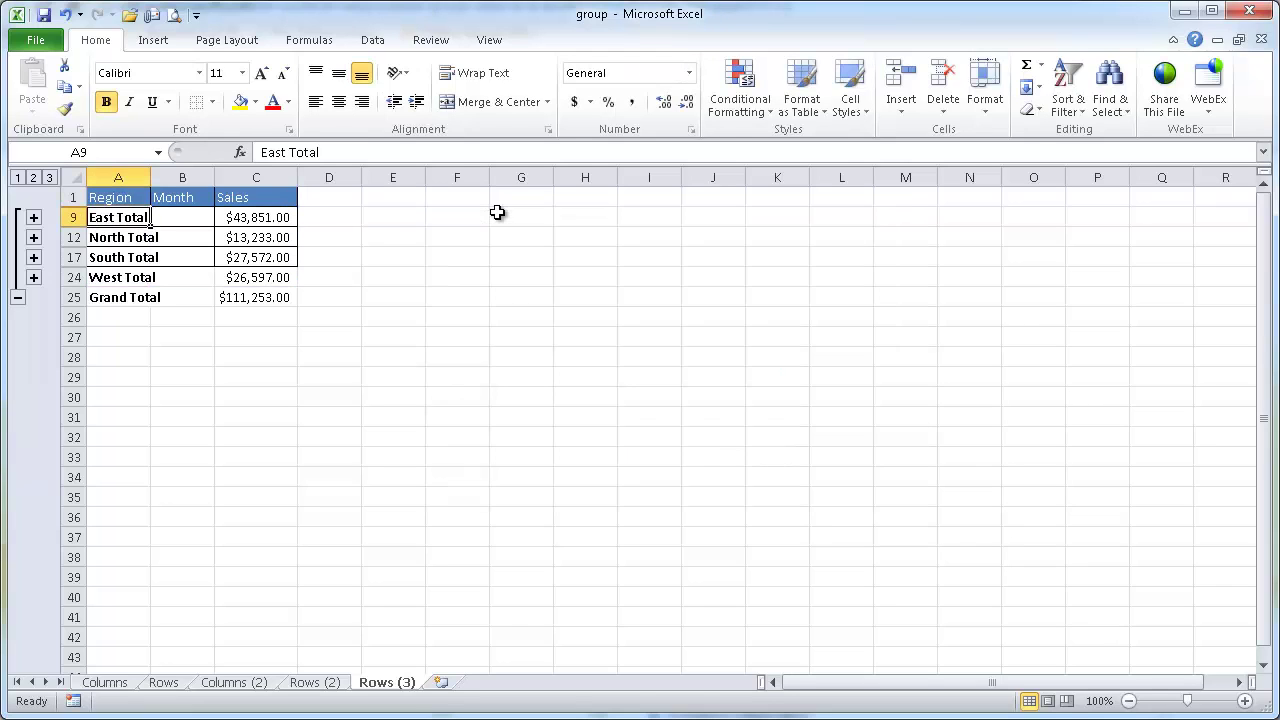
- Create a default column chart from only the header row and the East, North, South and West Total rows, selected separately, and place it beside the table
{"action": "left_click", "coordinate": [103, 196]}
{"action": "left_click_drag", "start_coordinate": [108, 196], "coordinate": [274, 197]}
{"action": "left_click_drag", "start_coordinate": [145, 217], "coordinate": [257, 217]}
{"action": "left_click_drag", "start_coordinate": [108, 237], "coordinate": [259, 237]}
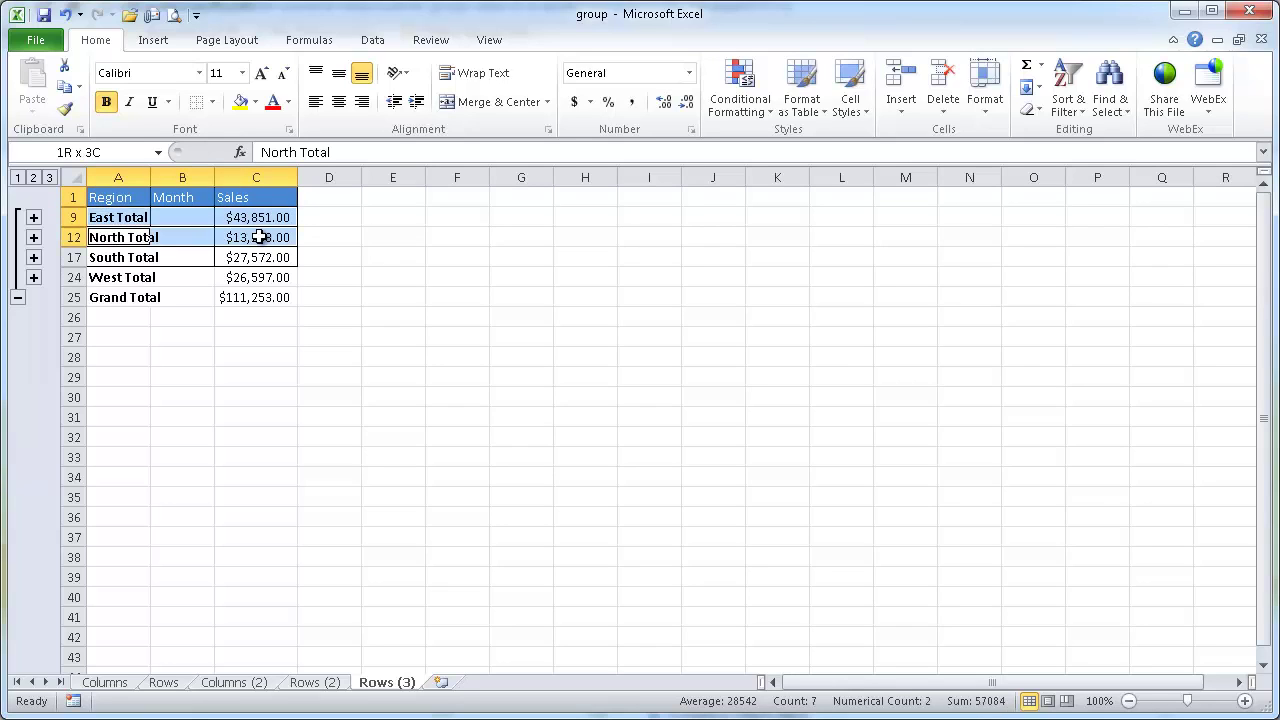
{"action": "left_click_drag", "start_coordinate": [122, 257], "coordinate": [258, 258]}
{"action": "left_click_drag", "start_coordinate": [117, 280], "coordinate": [281, 283]}
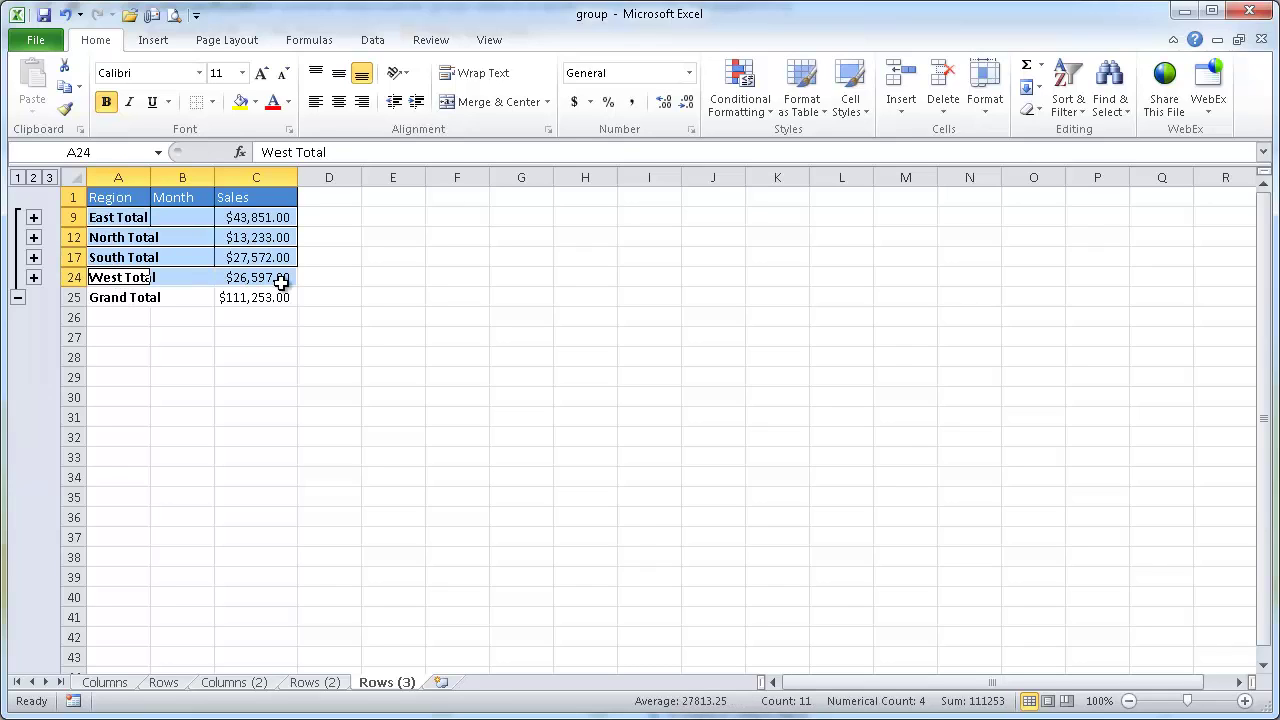
{"action": "key", "text": "ctrl+c"}
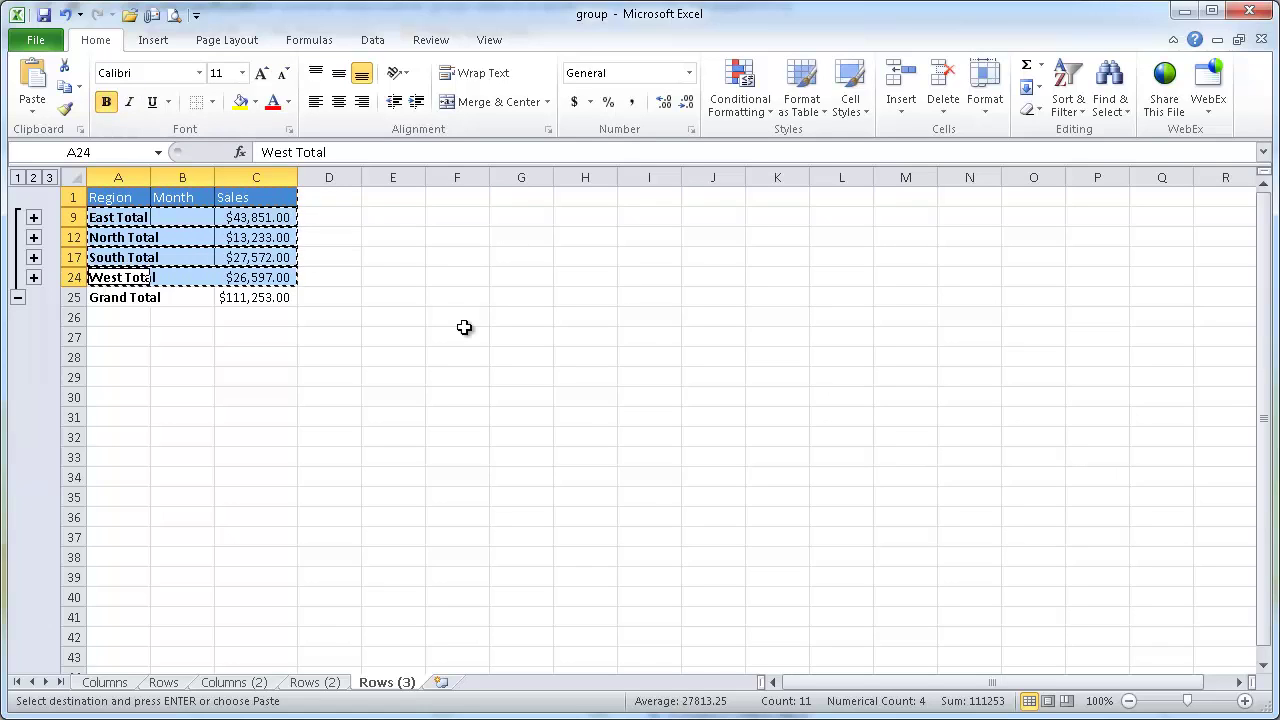
{"action": "key", "text": "alt+F1"}
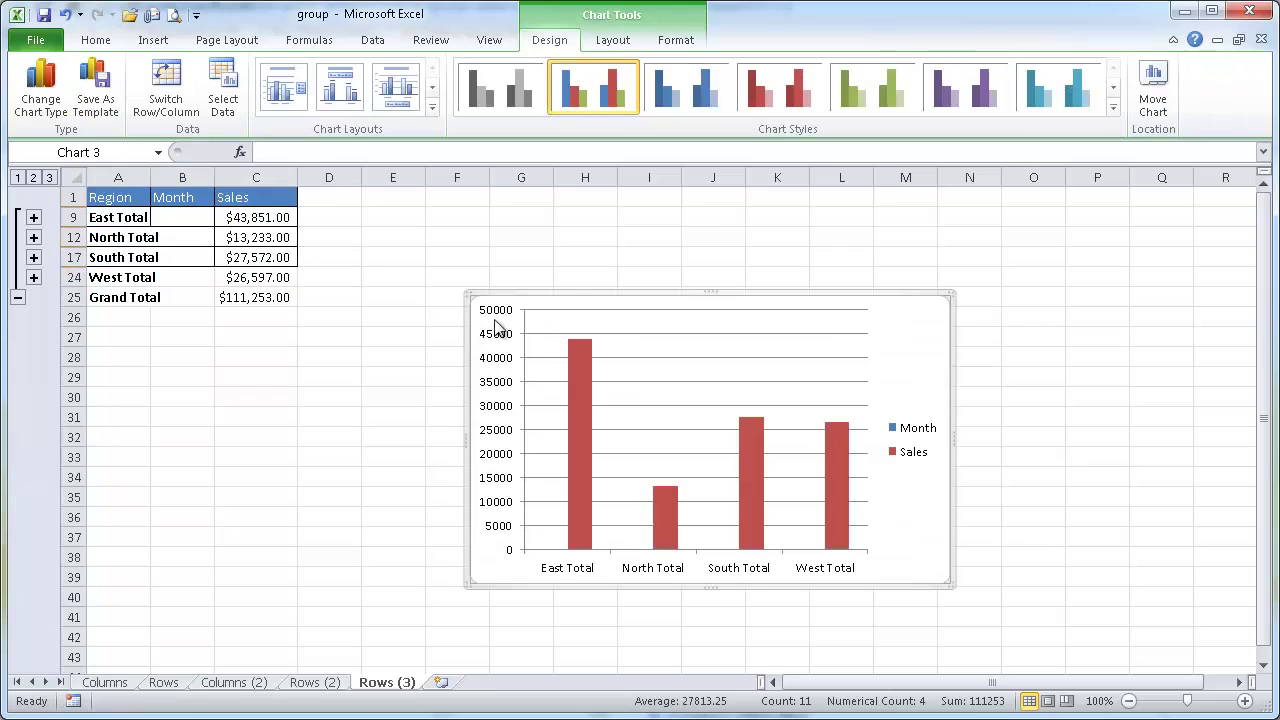
{"action": "left_click_drag", "start_coordinate": [561, 289], "coordinate": [494, 246]}
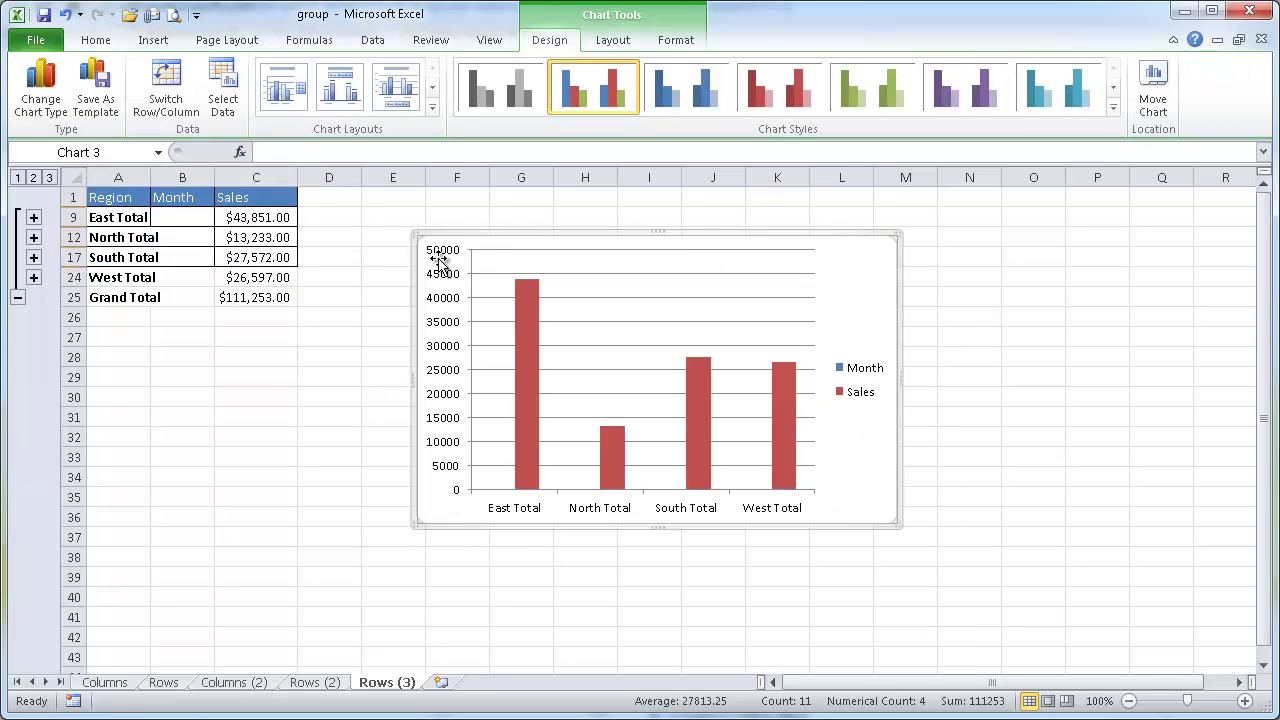
- Expand and collapse the East group, and show and hide the North group's detail rows to check the chart
{"action": "left_click", "coordinate": [34, 218]}
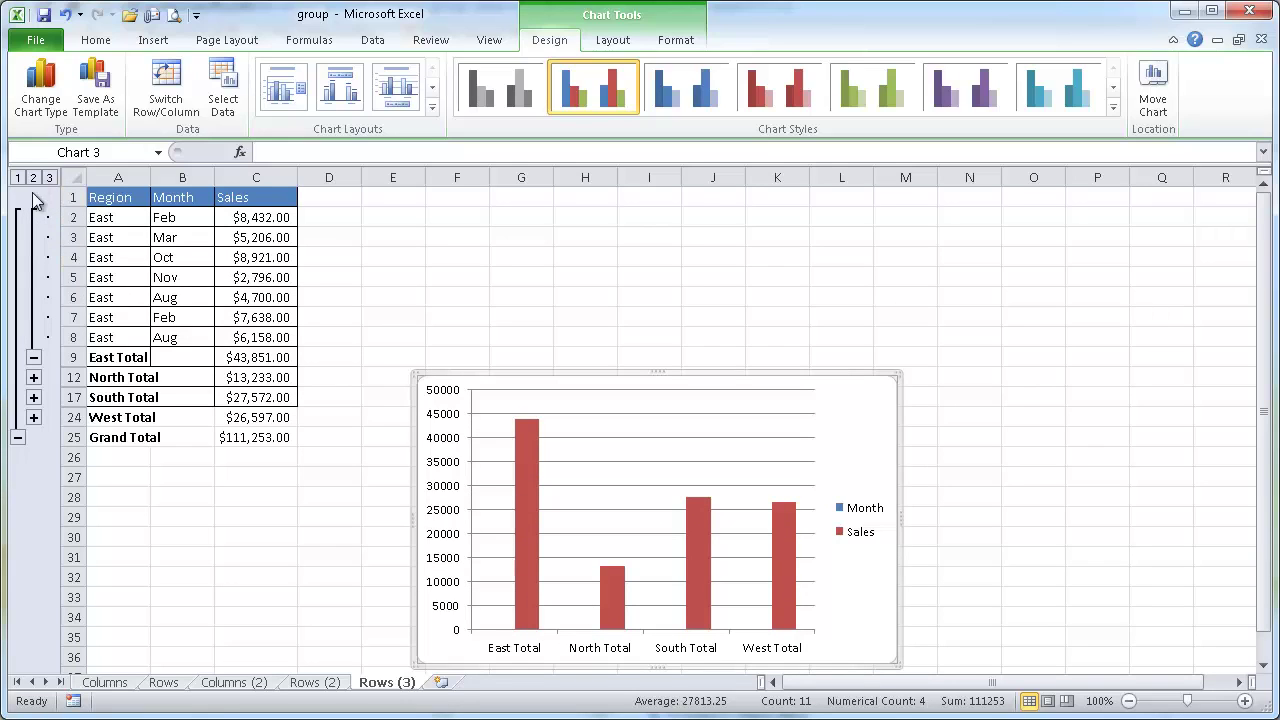
{"action": "left_click", "coordinate": [34, 357]}
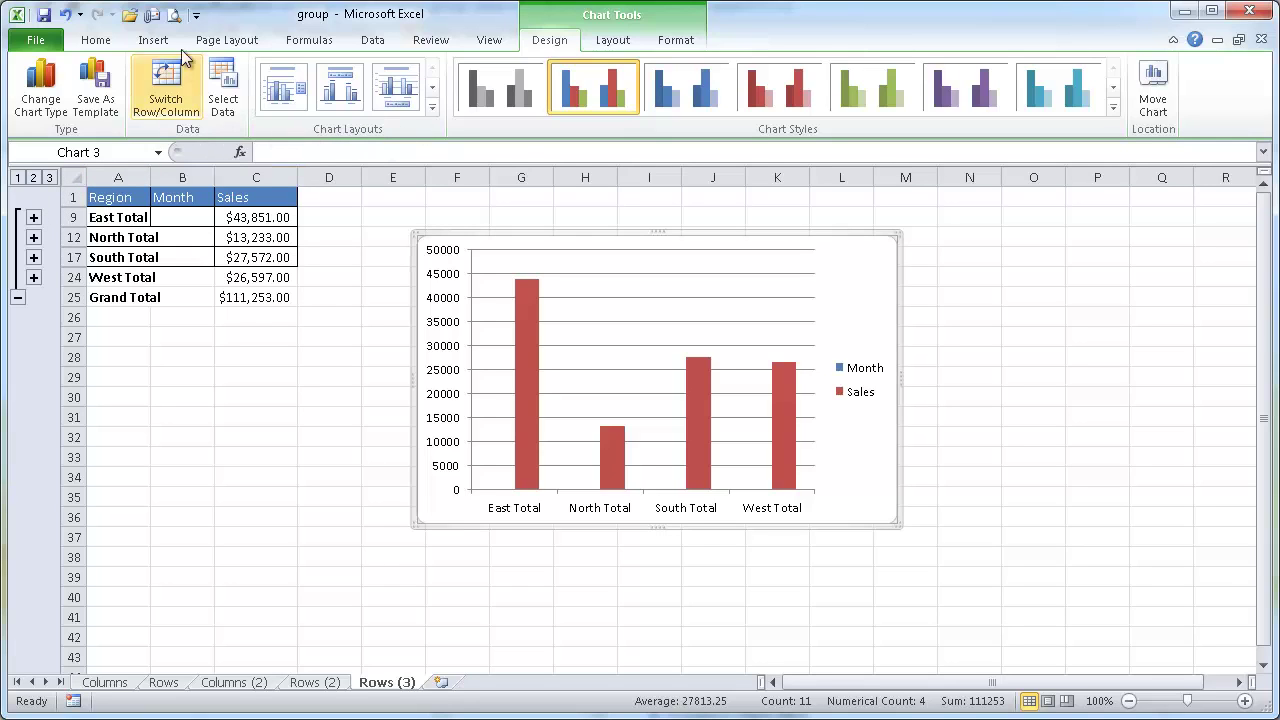
{"action": "left_click", "coordinate": [377, 45]}
{"action": "left_click", "coordinate": [140, 238]}
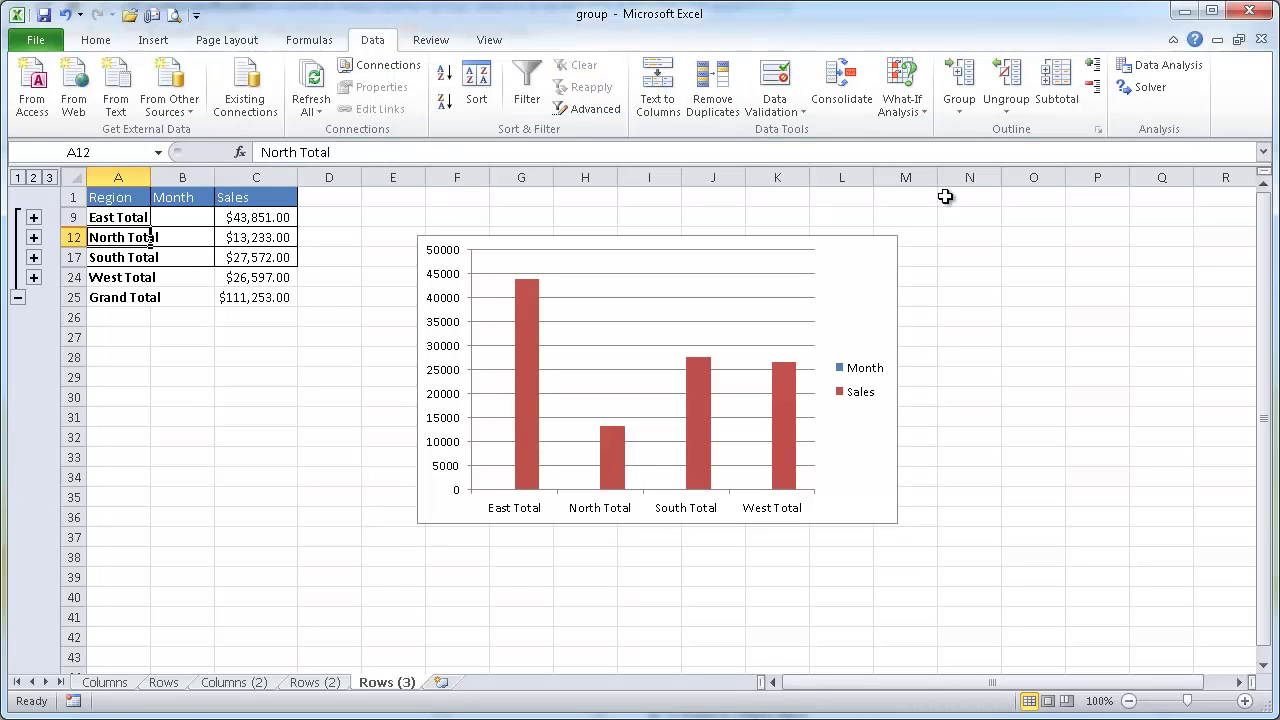
{"action": "left_click", "coordinate": [1092, 68]}
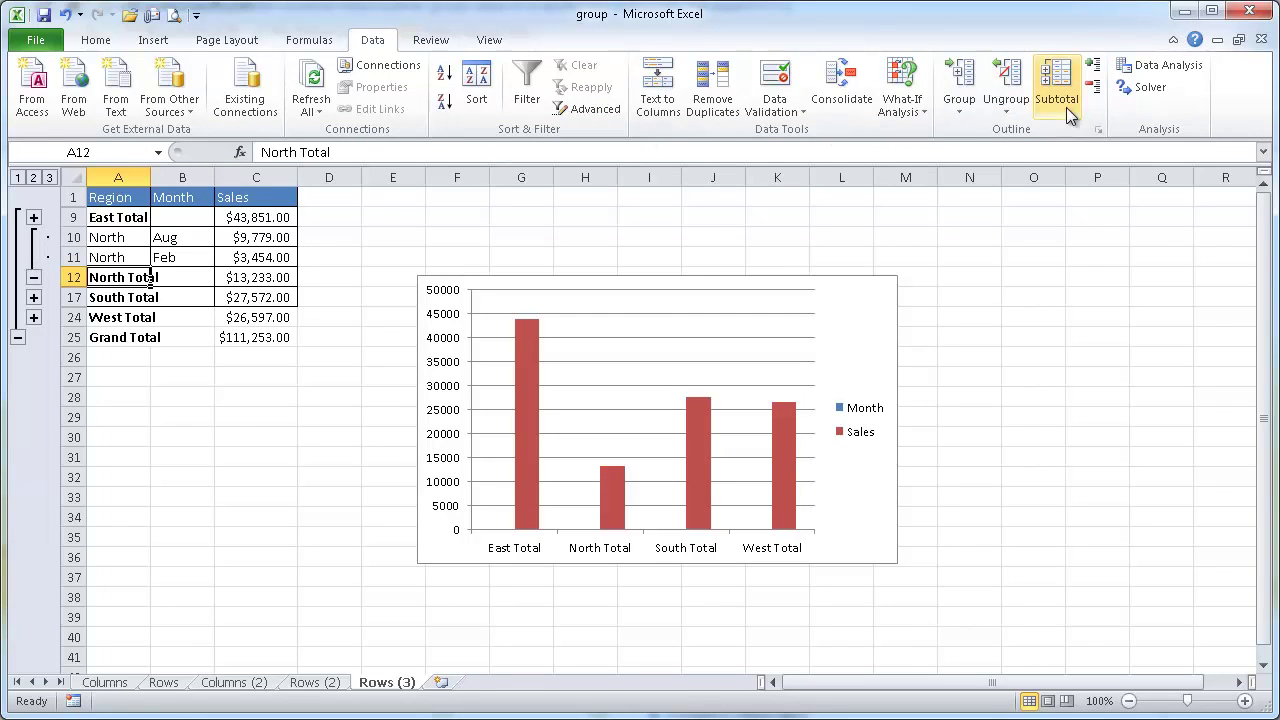
{"action": "left_click", "coordinate": [1092, 88]}
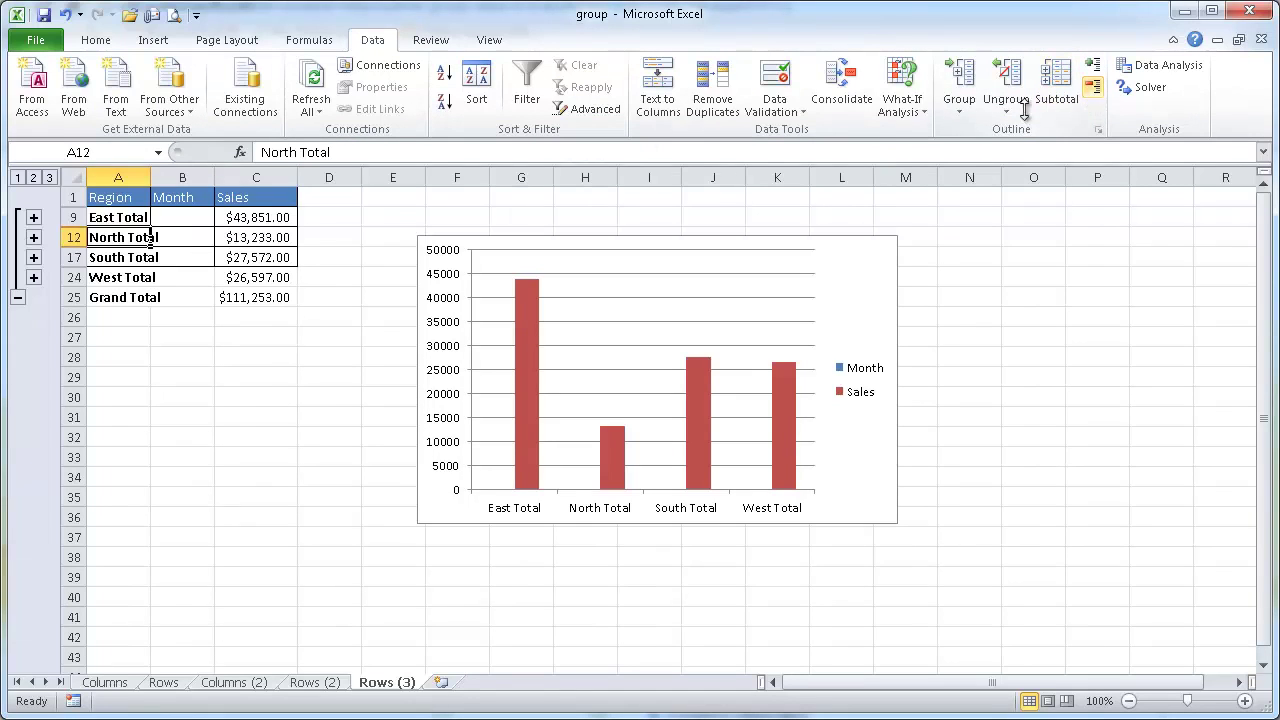
- Expand the outline to level 3 and check the region totals chart against the full data
{"action": "left_click", "coordinate": [49, 177]}
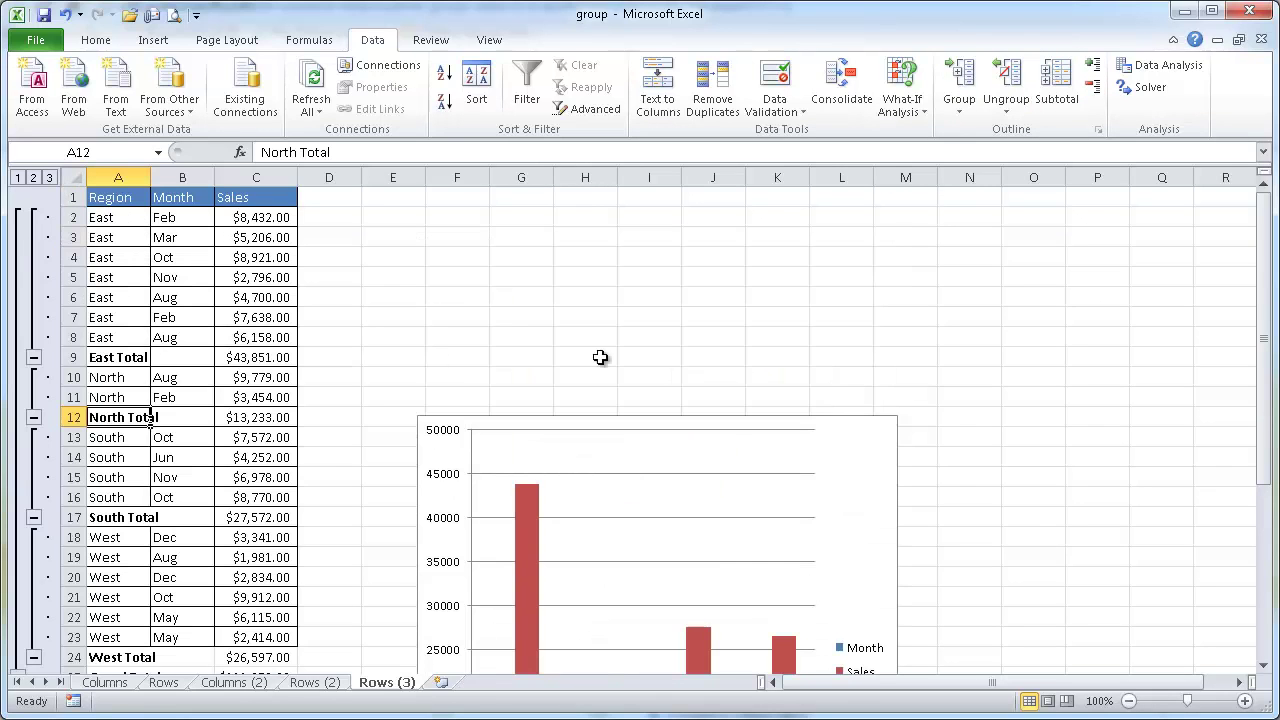
{"action": "scroll", "coordinate": [1106, 460], "scroll_direction": "down", "scroll_amount": 5}
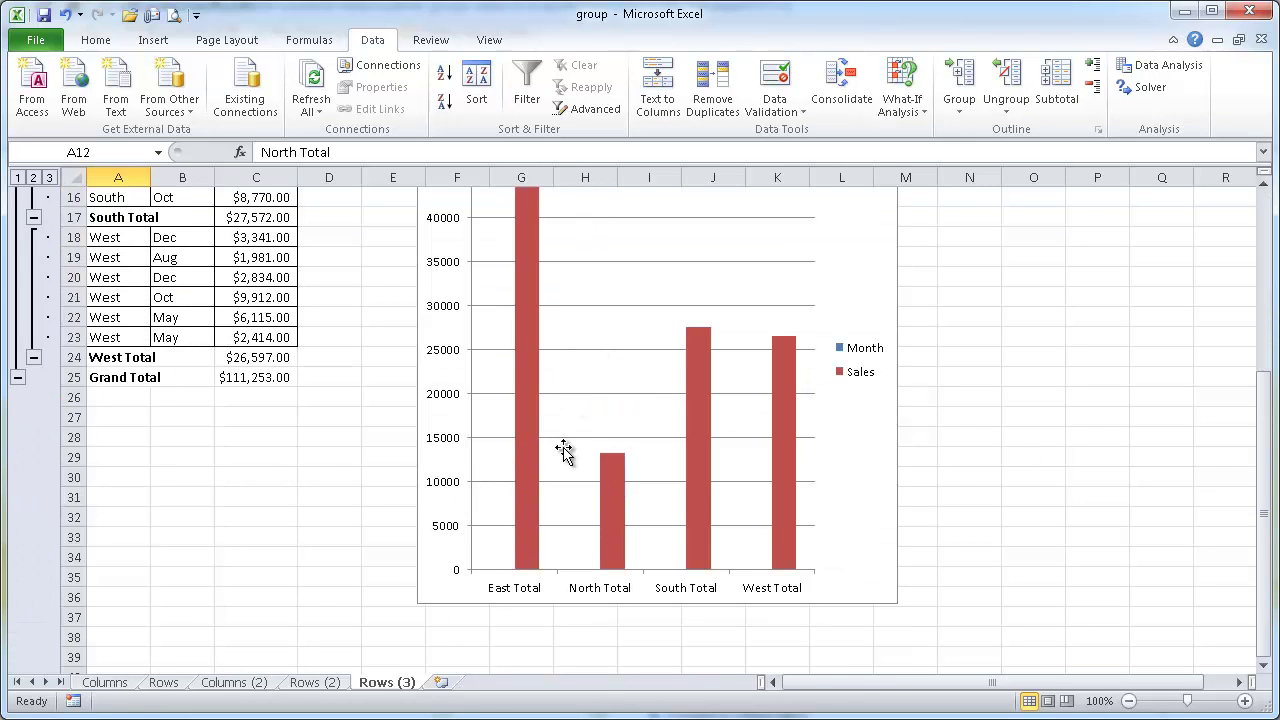
{"action": "scroll", "coordinate": [564, 451], "scroll_direction": "up", "scroll_amount": 4}
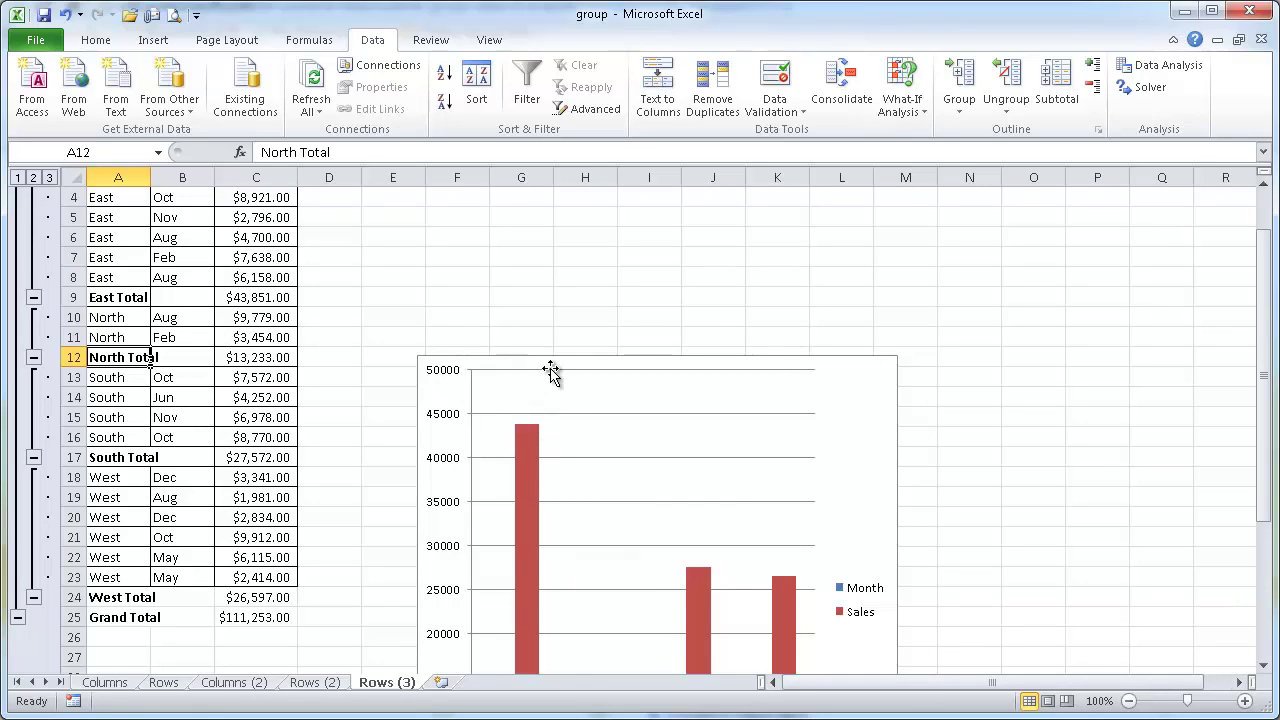
- Collapse the outline to level 2 and set the region totals chart's object positioning to Don't move or size with cells
{"action": "left_click", "coordinate": [33, 178]}
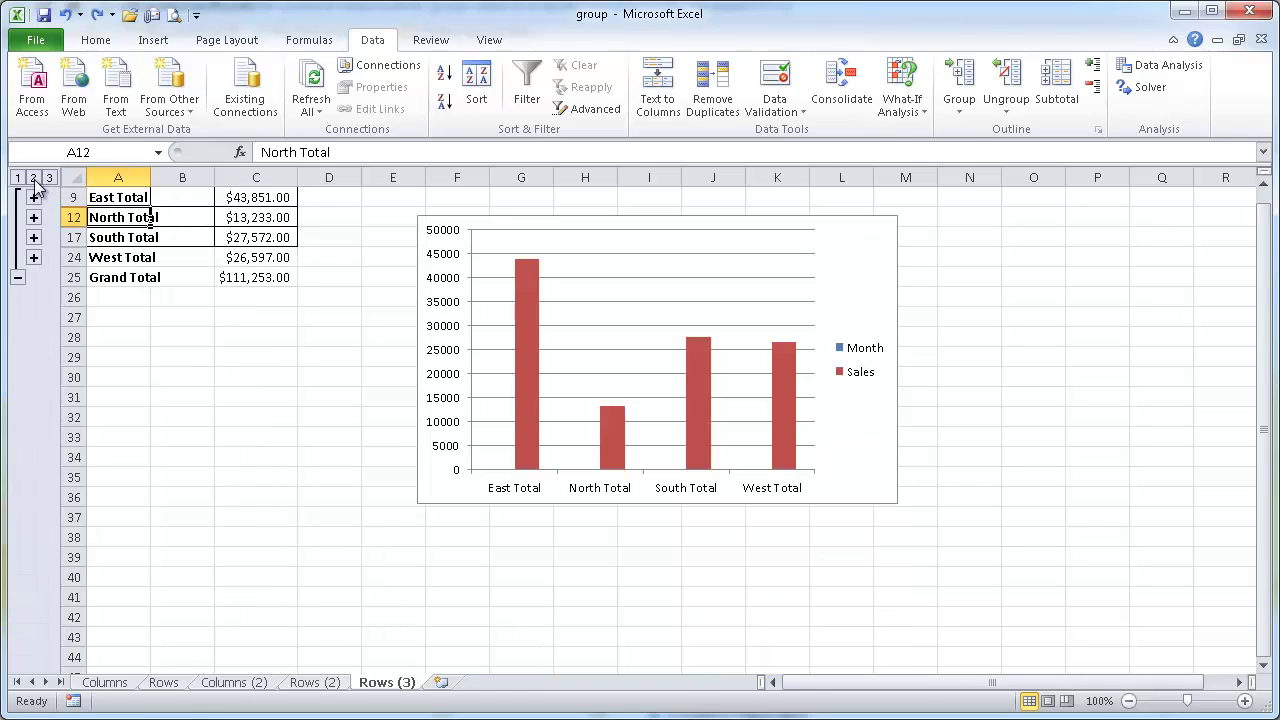
{"action": "left_click", "coordinate": [866, 222]}
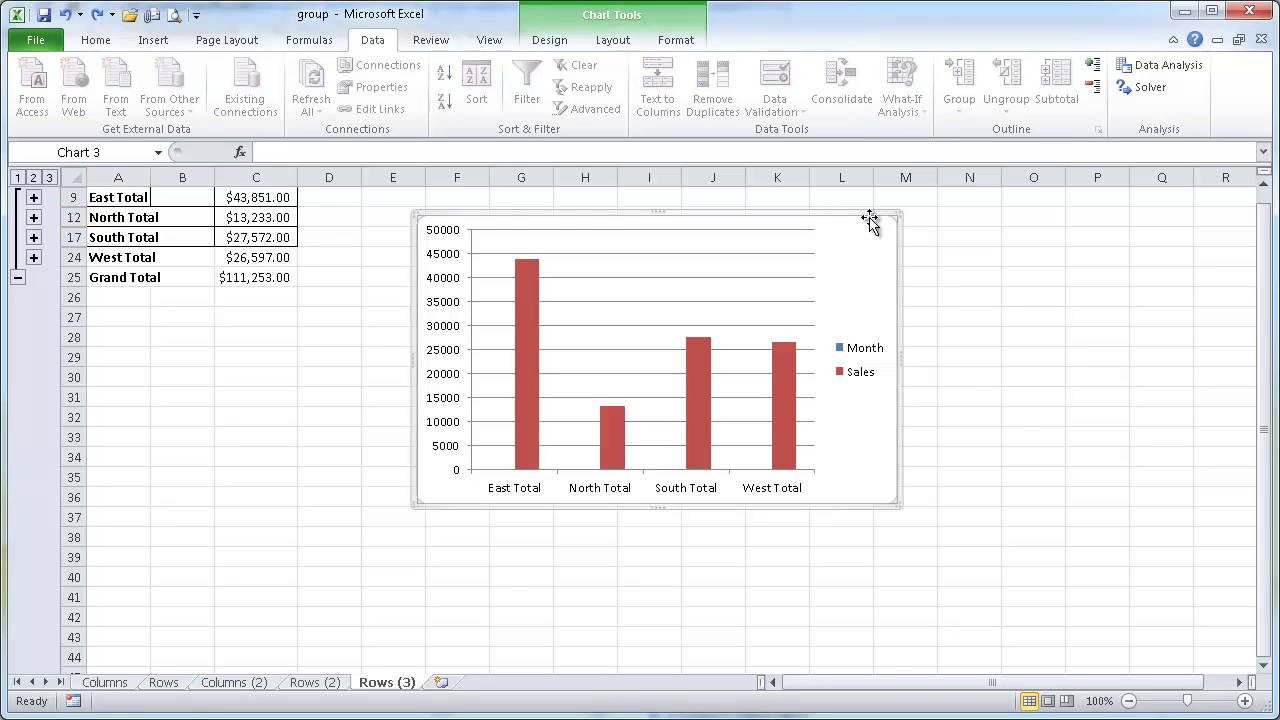
{"action": "right_click", "coordinate": [877, 212]}
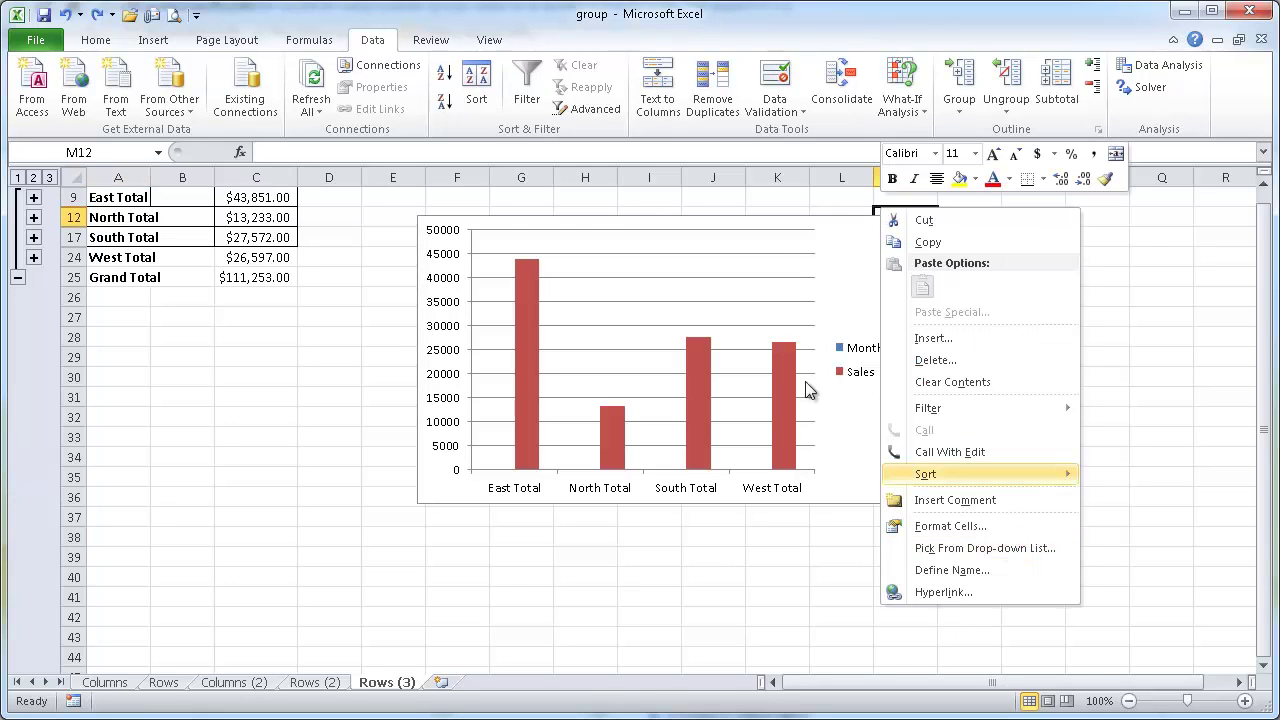
{"action": "left_click", "coordinate": [849, 234]}
{"action": "right_click", "coordinate": [848, 233]}
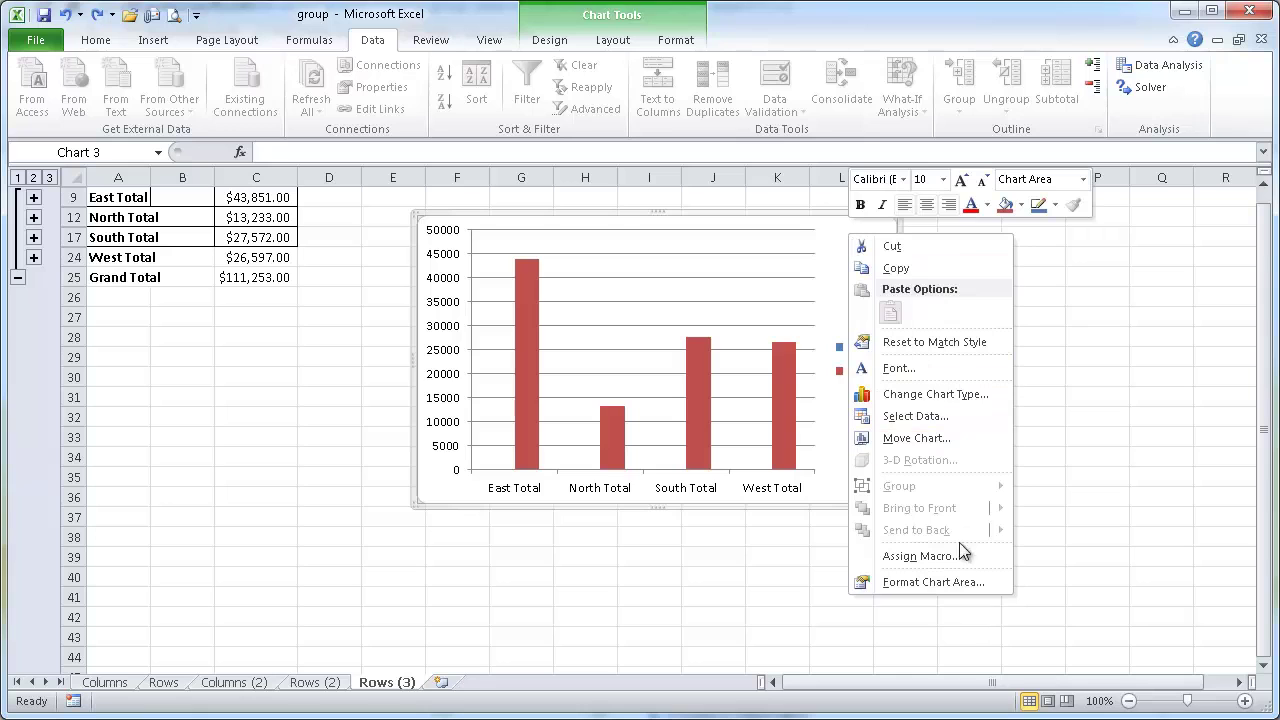
{"action": "left_click", "coordinate": [962, 582]}
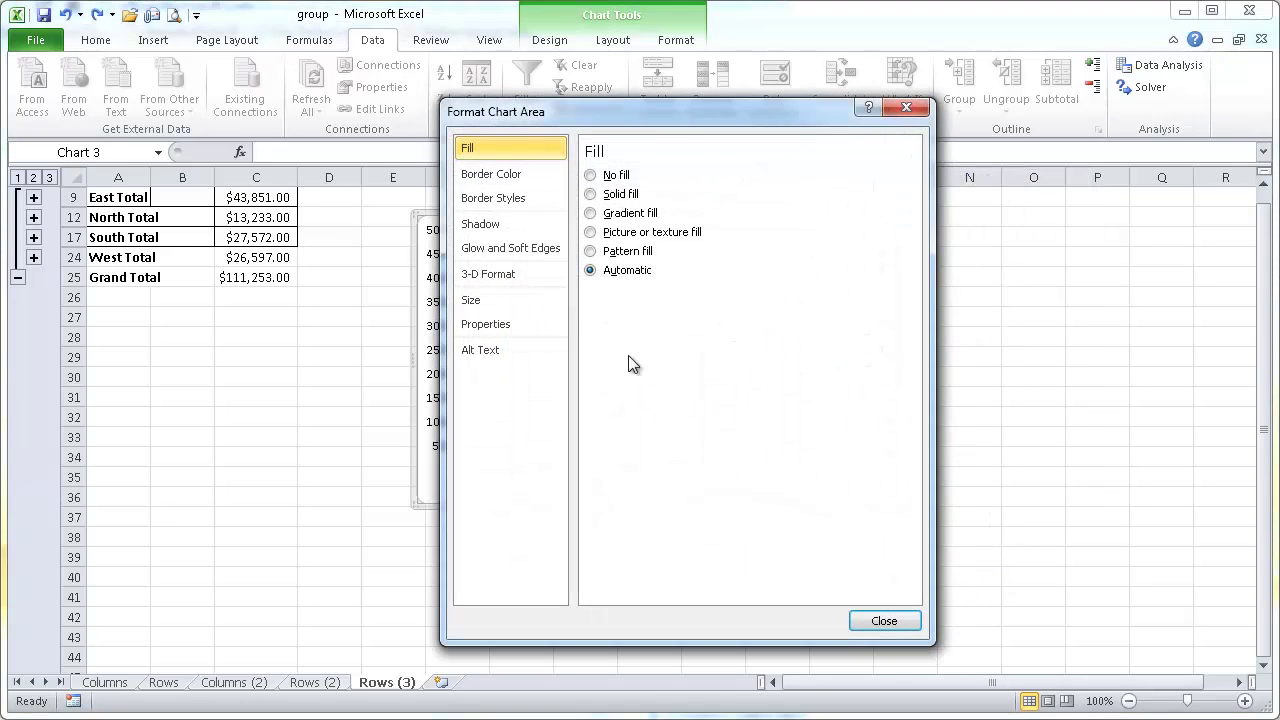
{"action": "left_click", "coordinate": [486, 326]}
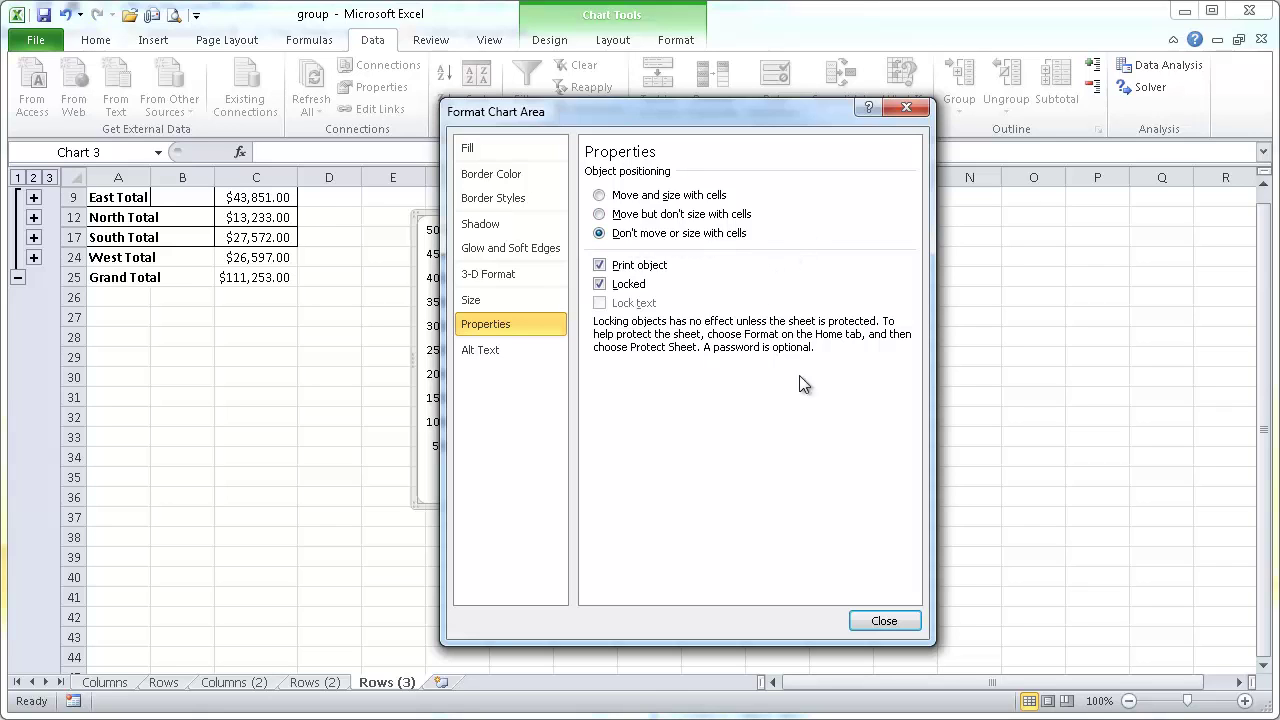
{"action": "left_click", "coordinate": [883, 622]}
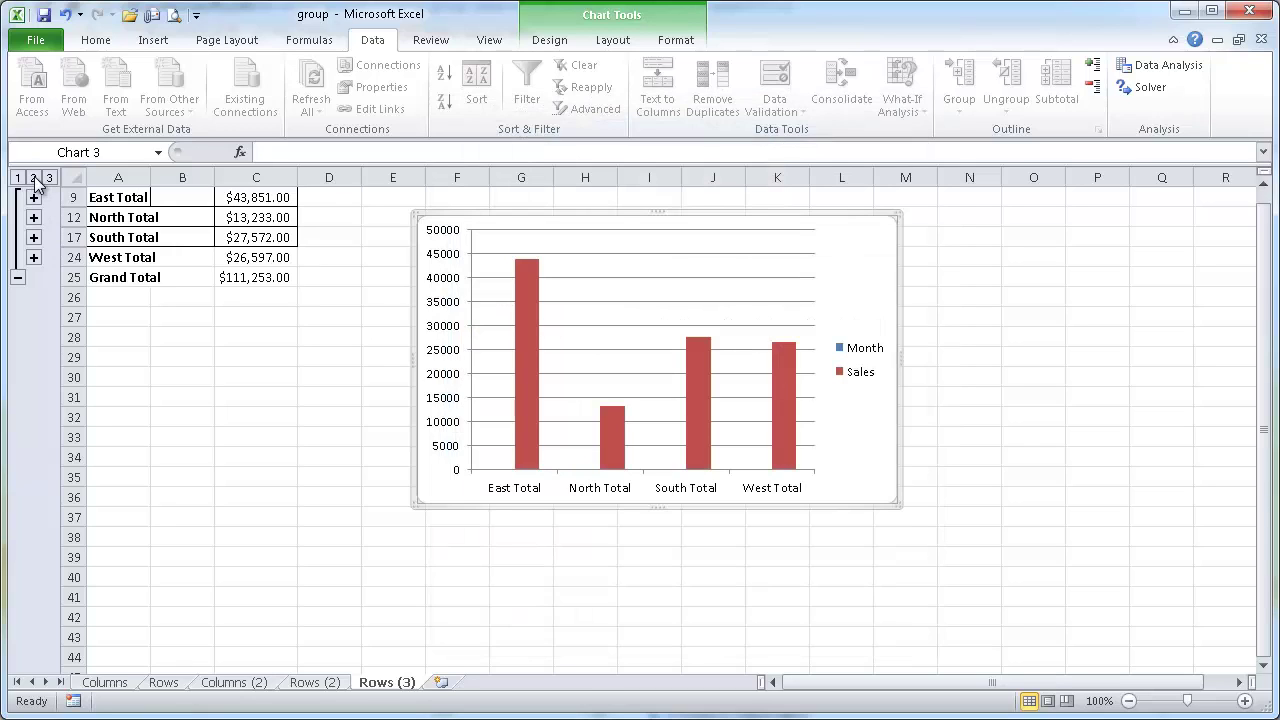
- Expand the outline to level 3 and collapse it to level 2 to test the chart's fixed position
{"action": "left_click", "coordinate": [107, 222]}
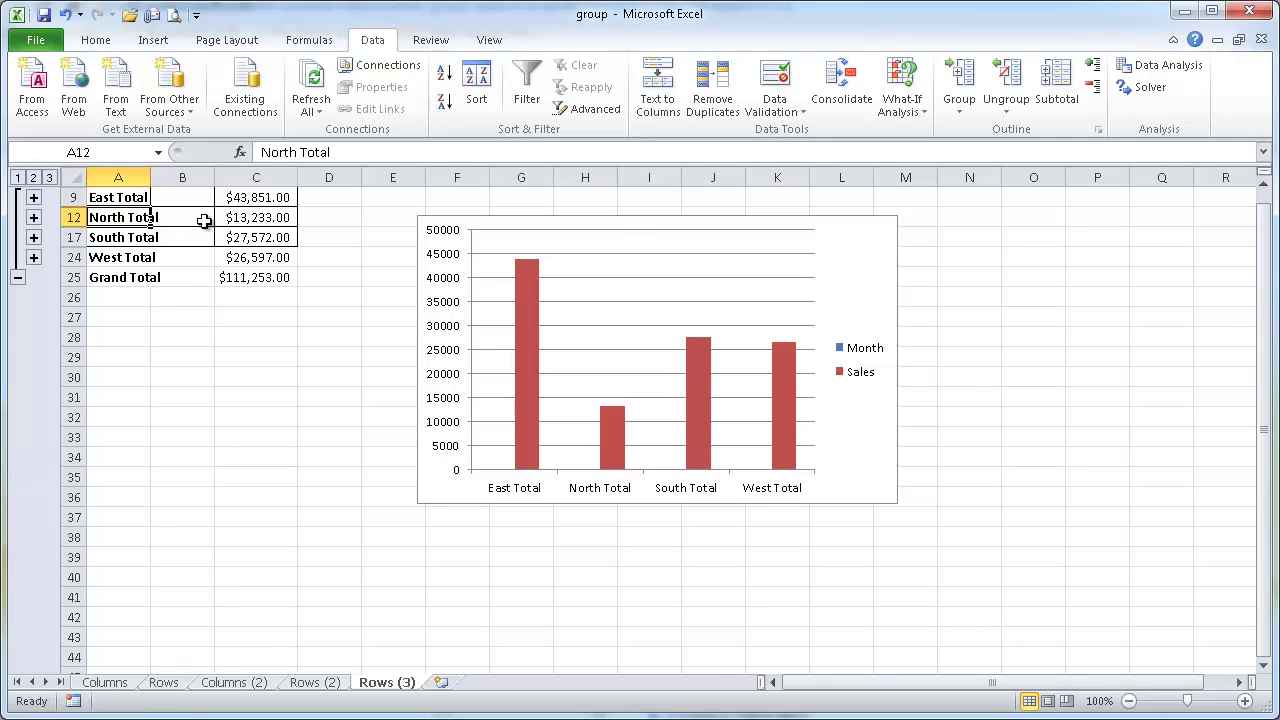
{"action": "left_click", "coordinate": [49, 177]}
{"action": "scroll", "coordinate": [876, 413], "scroll_direction": "up", "scroll_amount": 3}
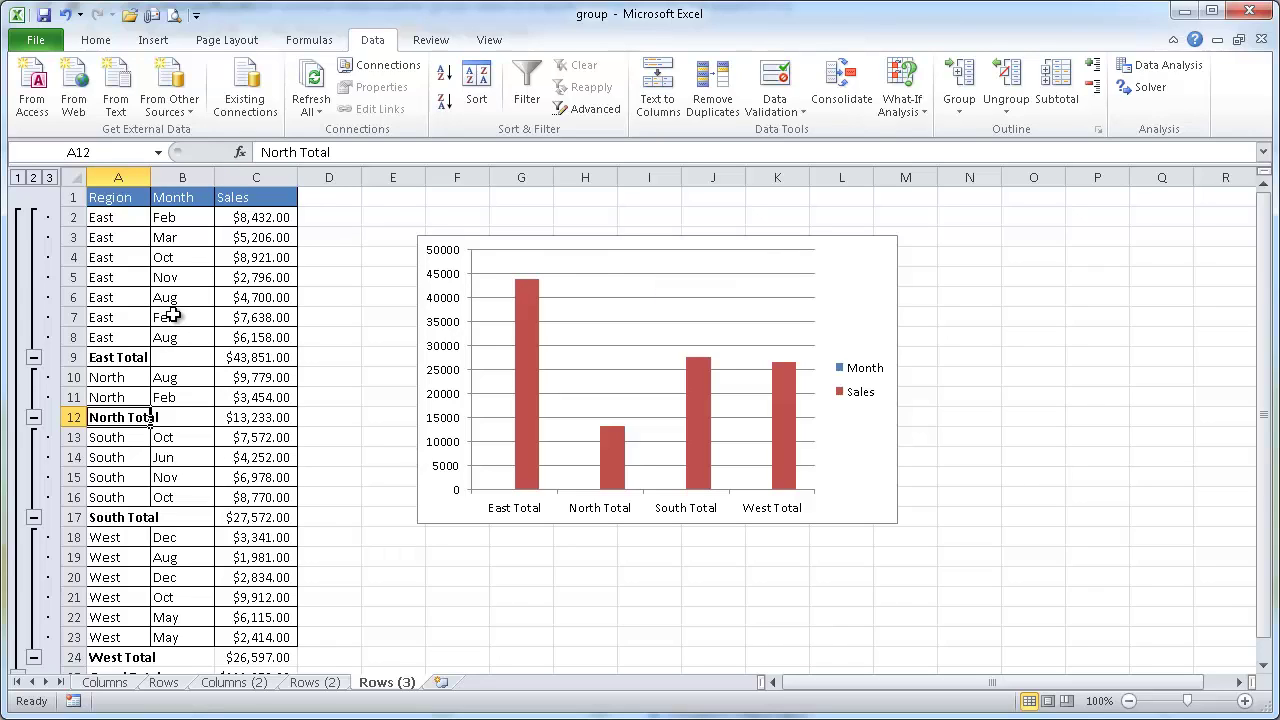
{"action": "left_click", "coordinate": [33, 177]}
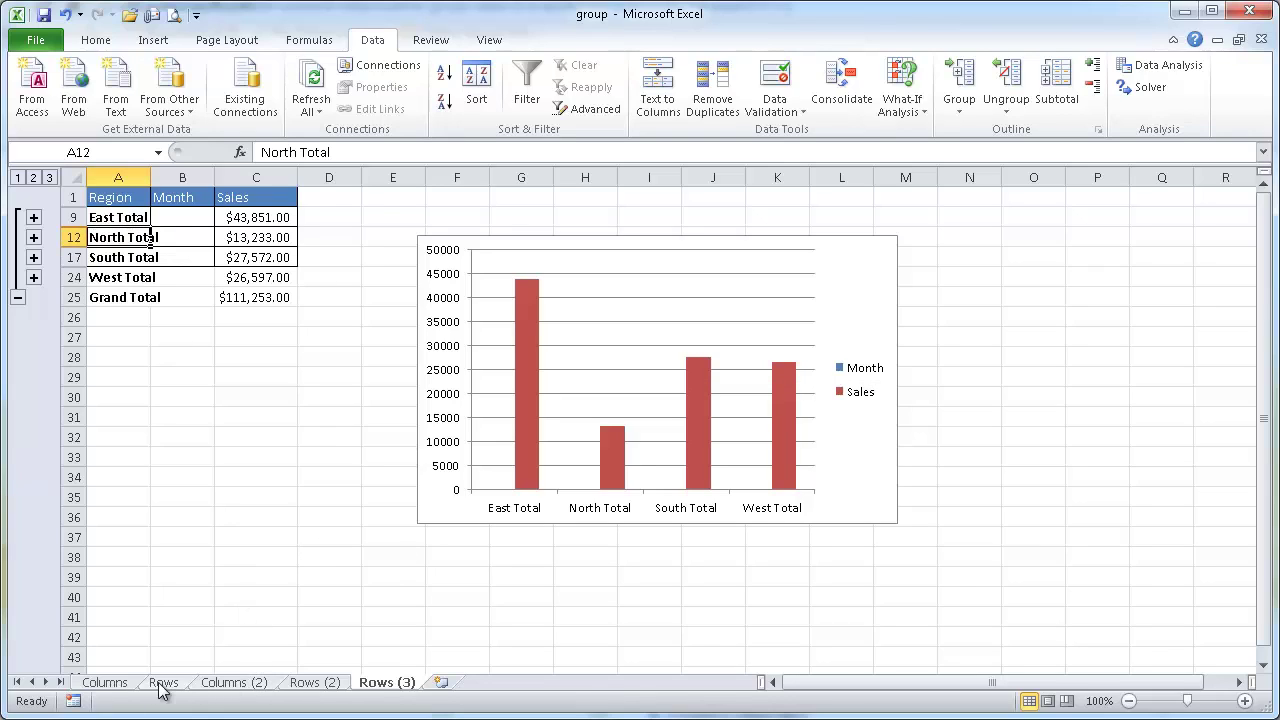
- Review the outline settings for summary direction and automatic styles on the Columns sheet, and accept them
{"action": "left_click", "coordinate": [116, 686]}
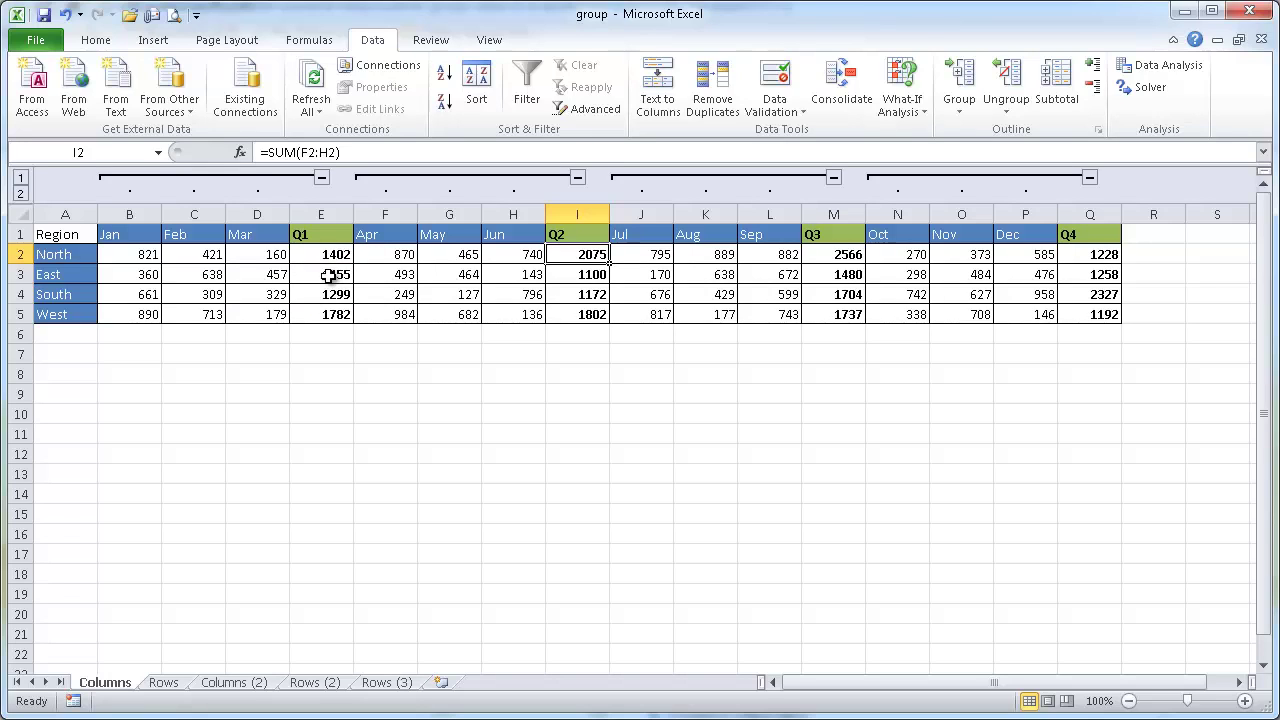
{"action": "left_click", "coordinate": [1097, 131]}
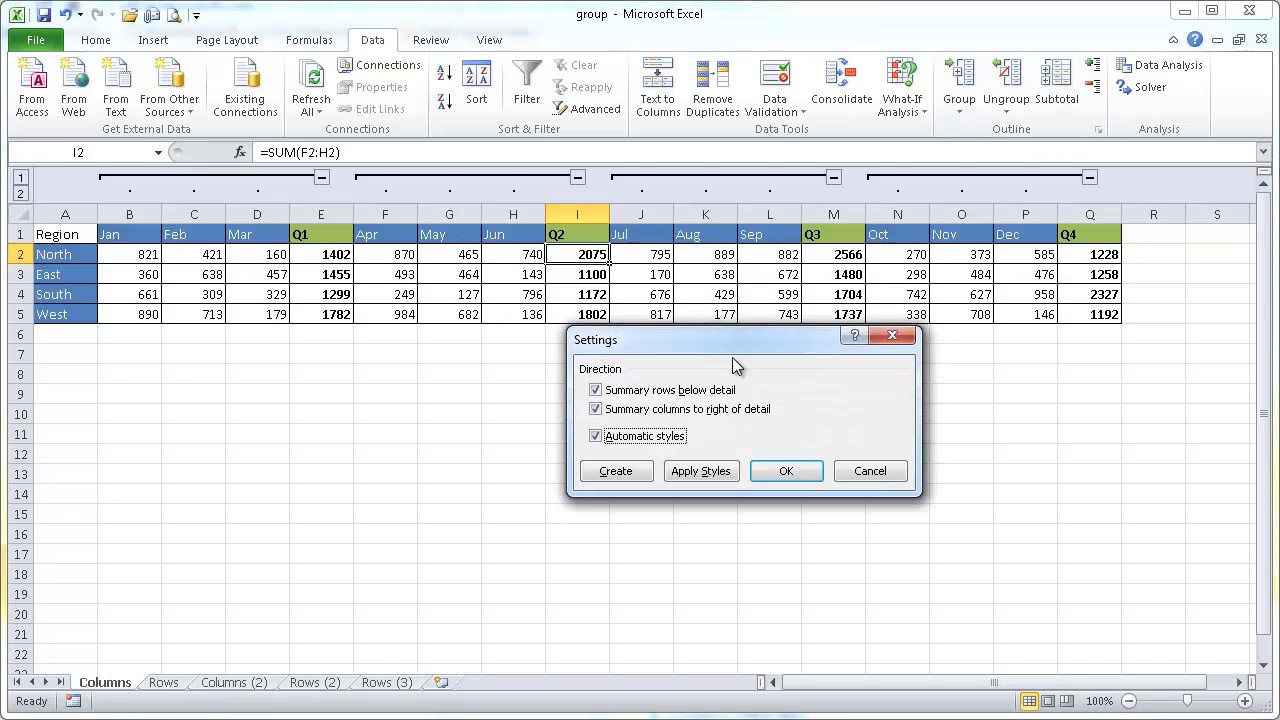
{"action": "left_click_drag", "start_coordinate": [735, 348], "coordinate": [733, 388]}
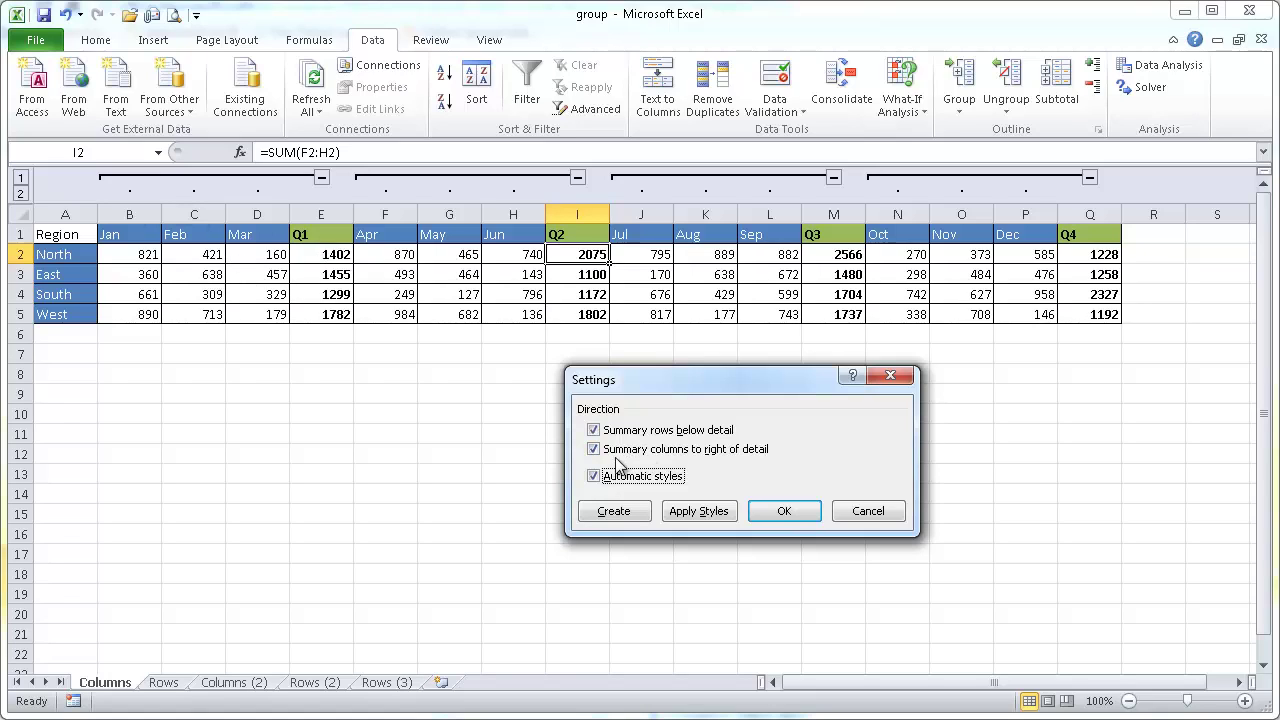
{"action": "left_click", "coordinate": [782, 505]}
{"action": "left_click", "coordinate": [797, 514]}
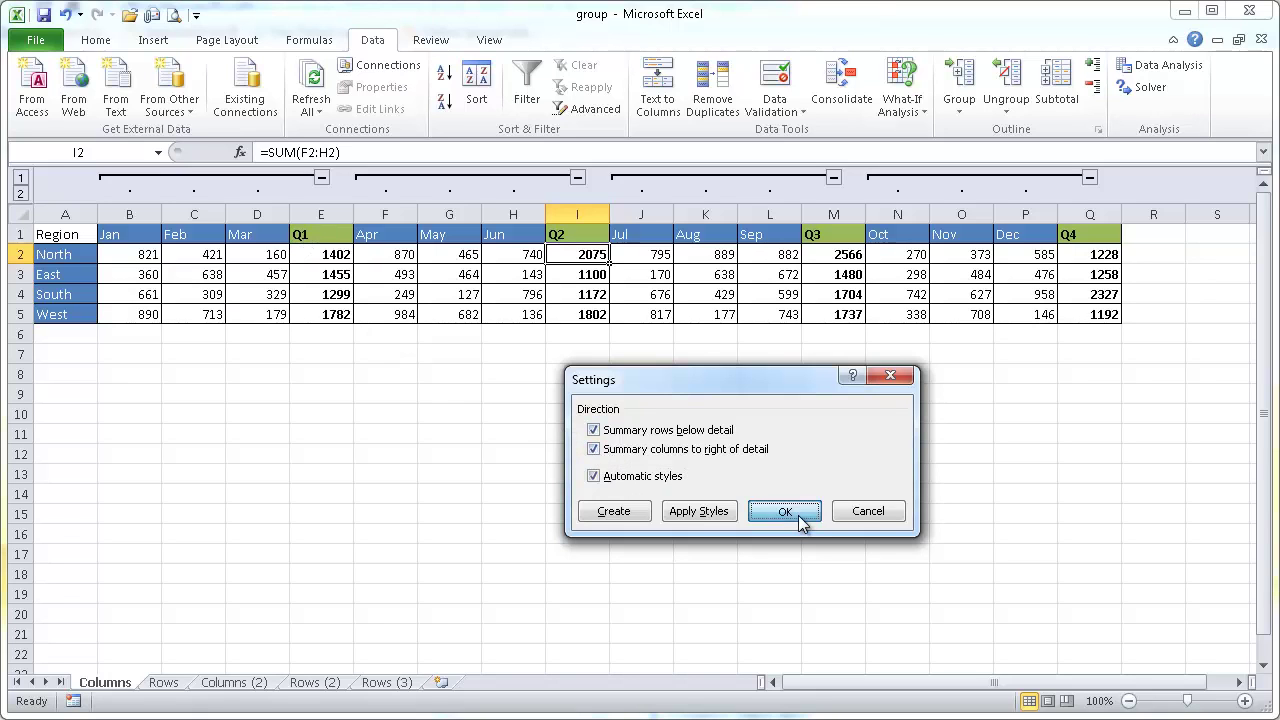